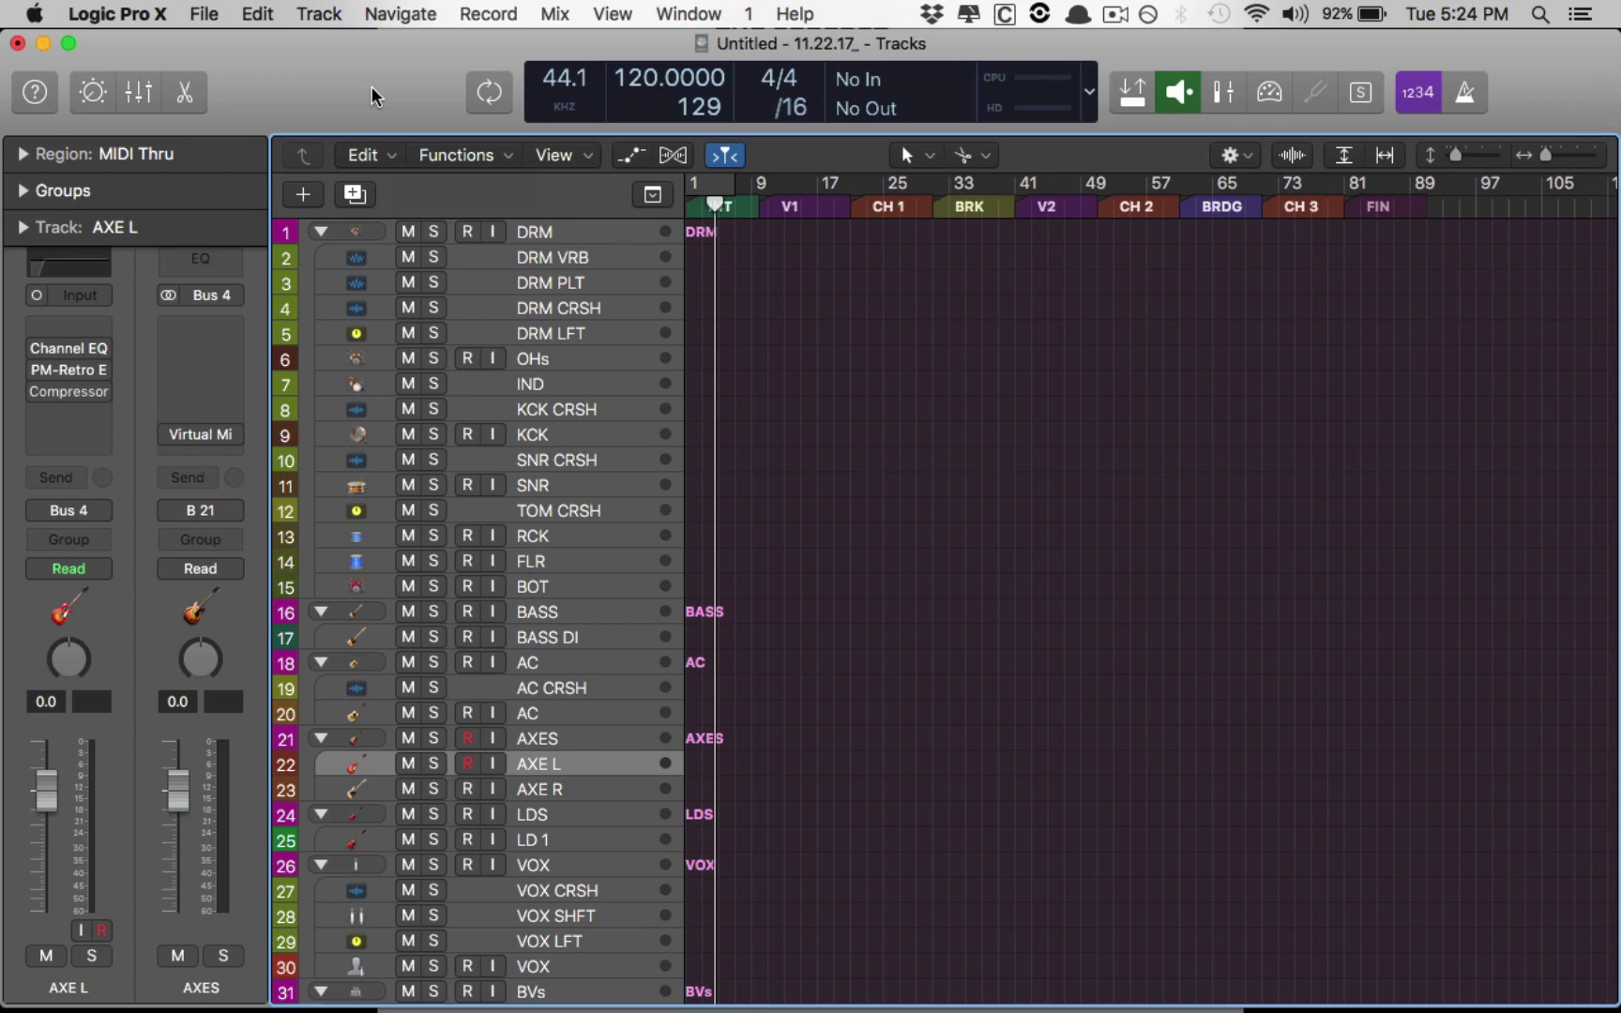
Step: Review the channel strips in the full mixer, then return to the track list
scroll(938, 488, up, 3)
scroll(941, 489, down, 9)
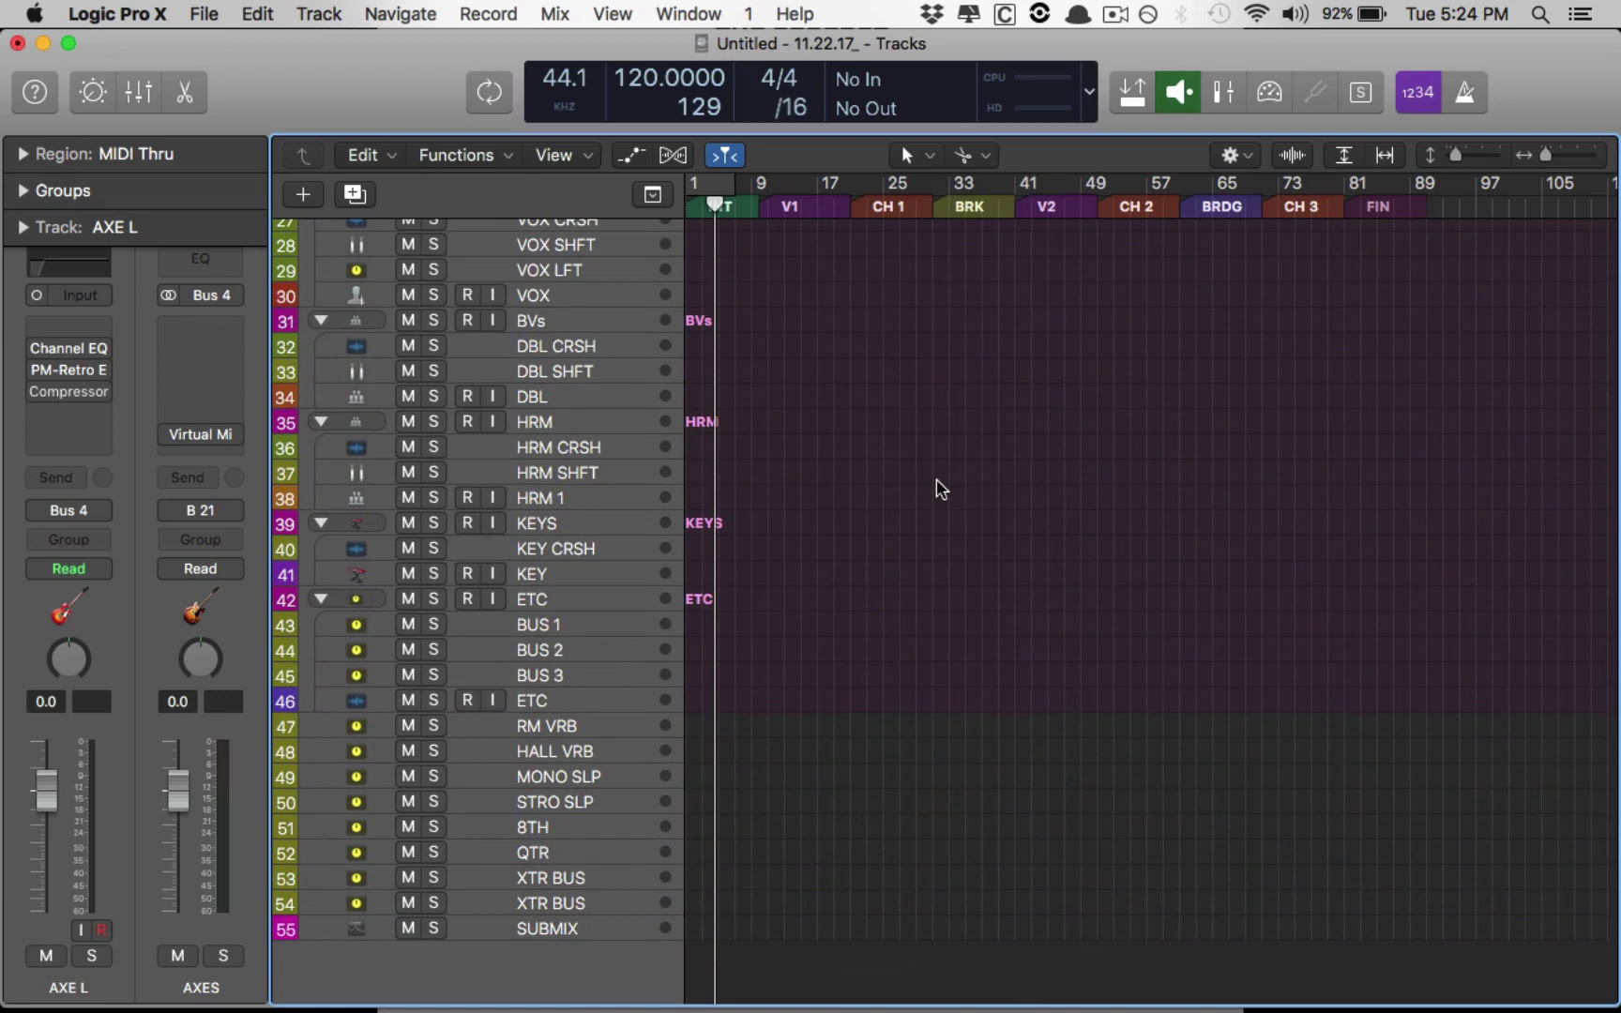
scroll(941, 488, up, 10)
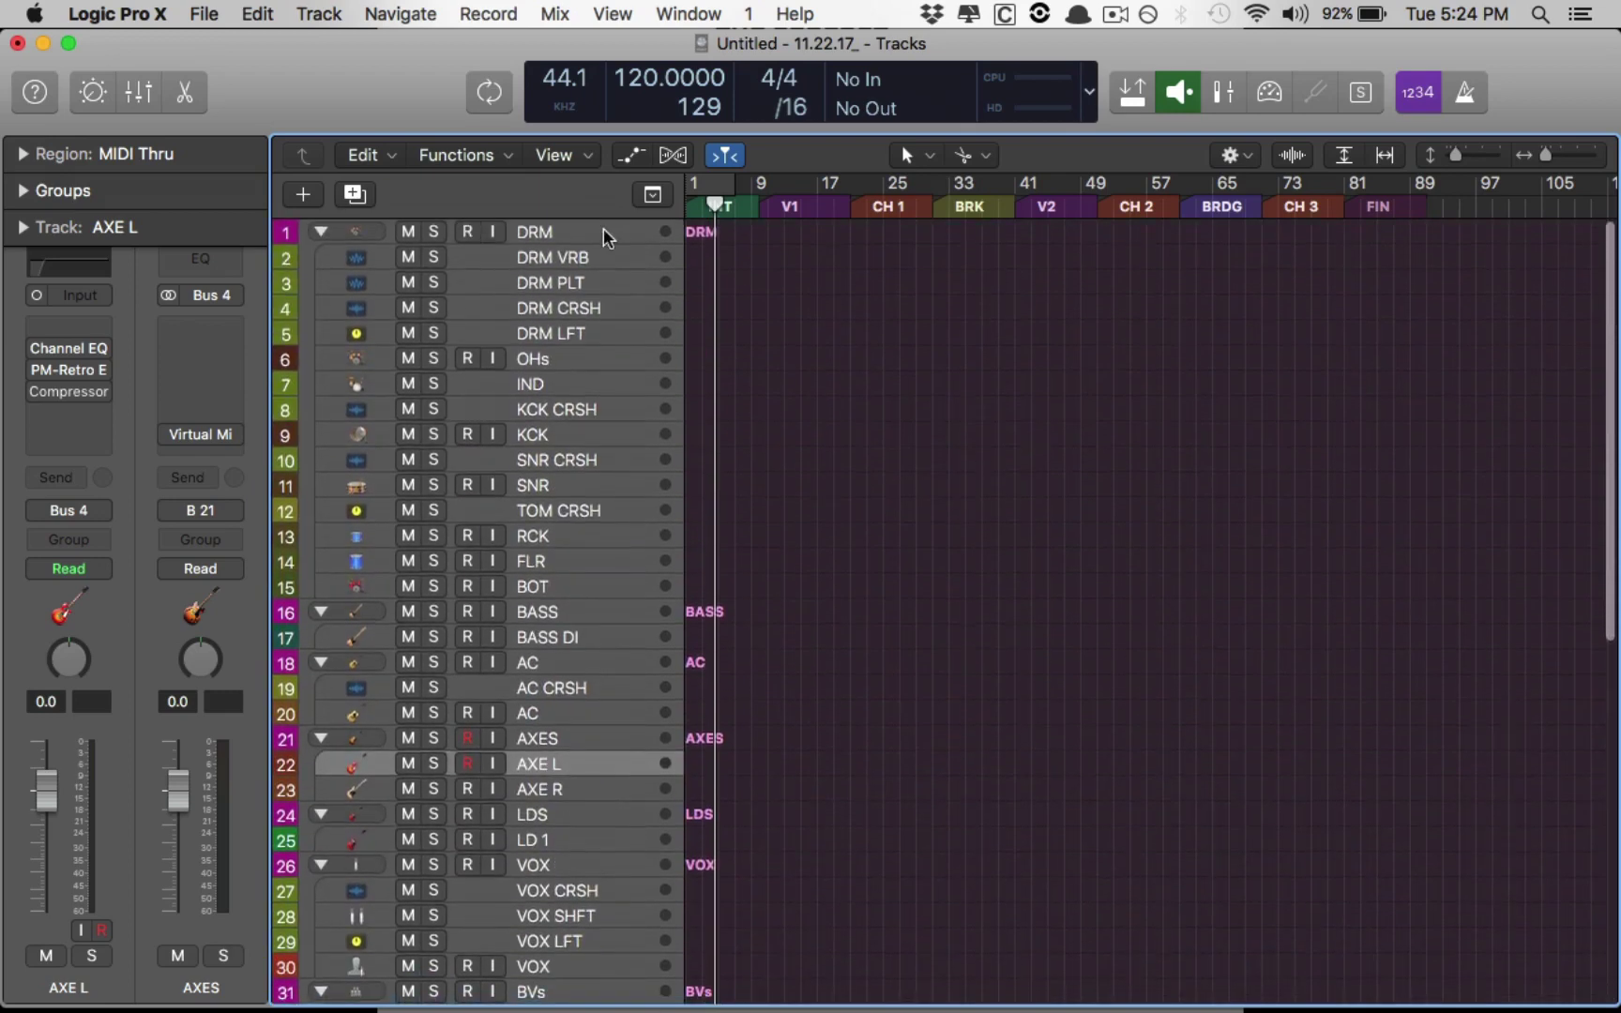
key(super+2)
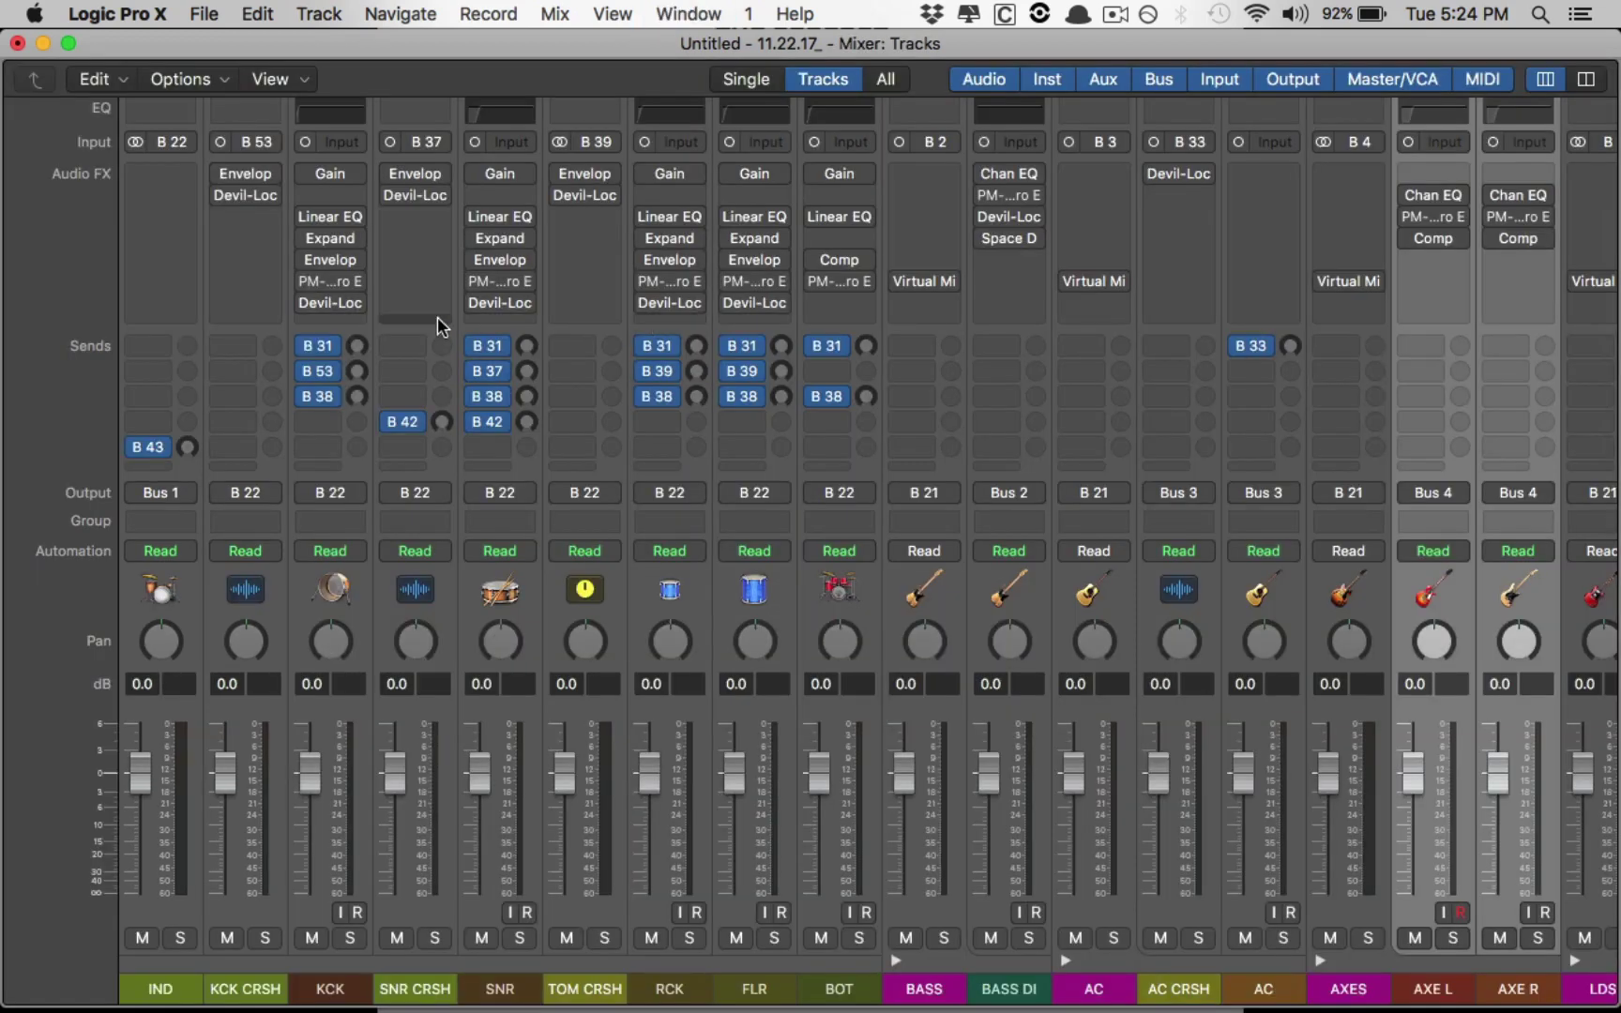
scroll(948, 219, left, 5)
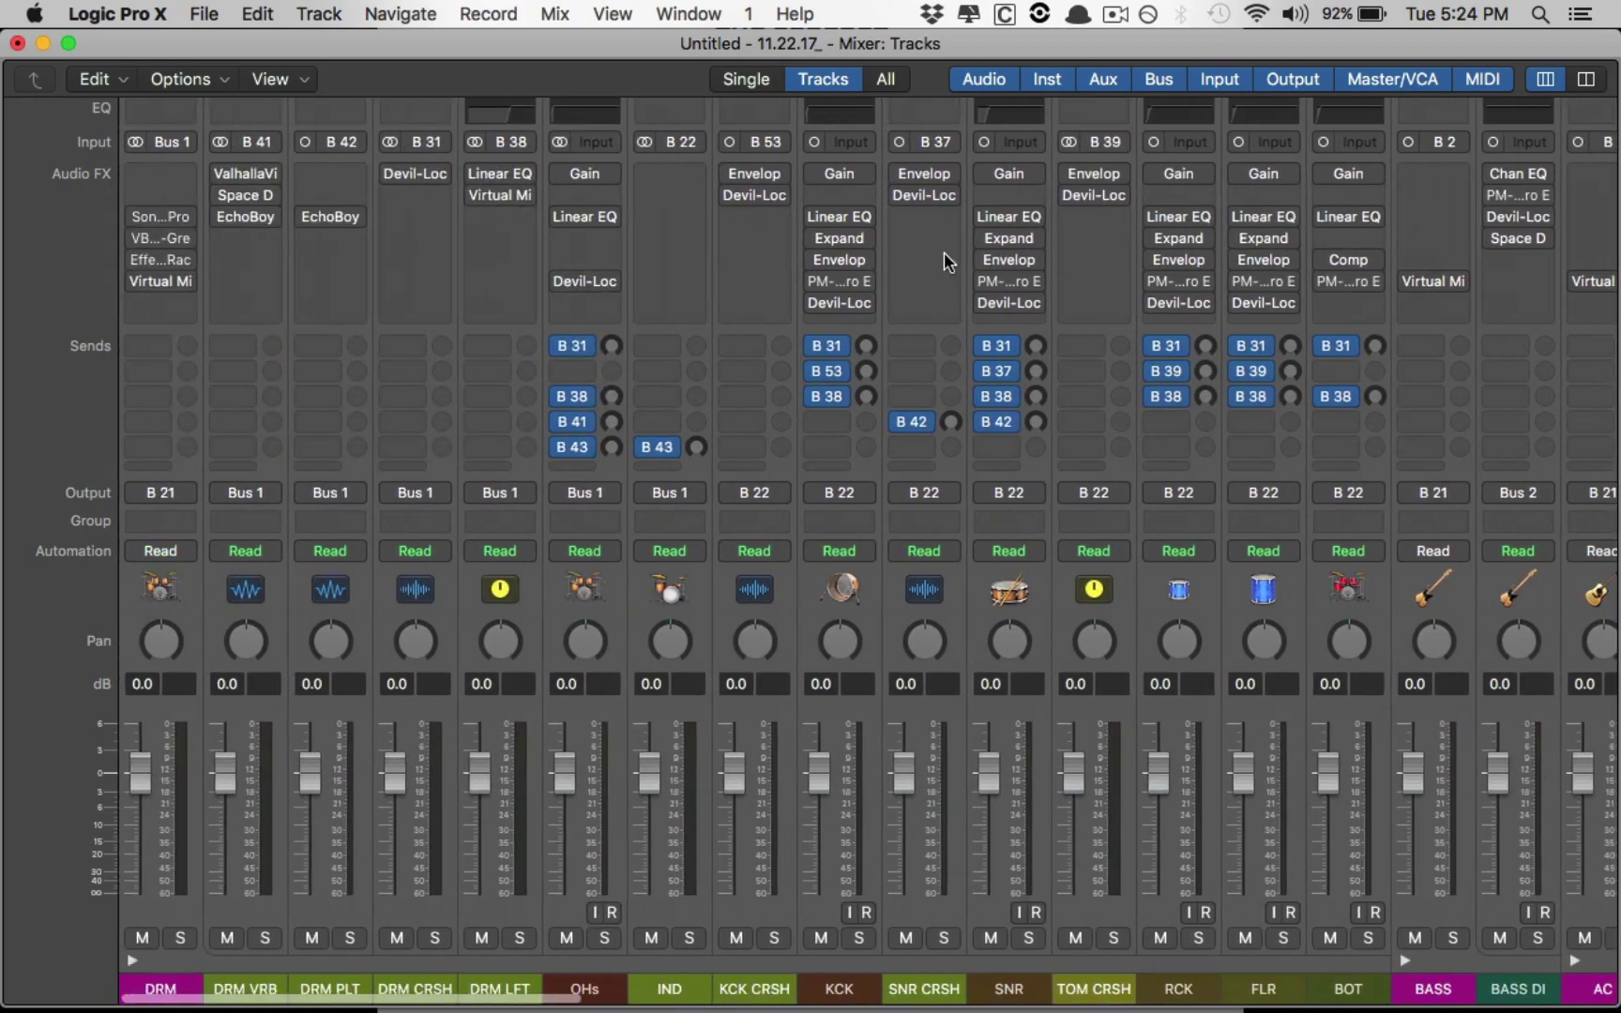
scroll(1017, 319, right, 8)
scroll(654, 372, right, 10)
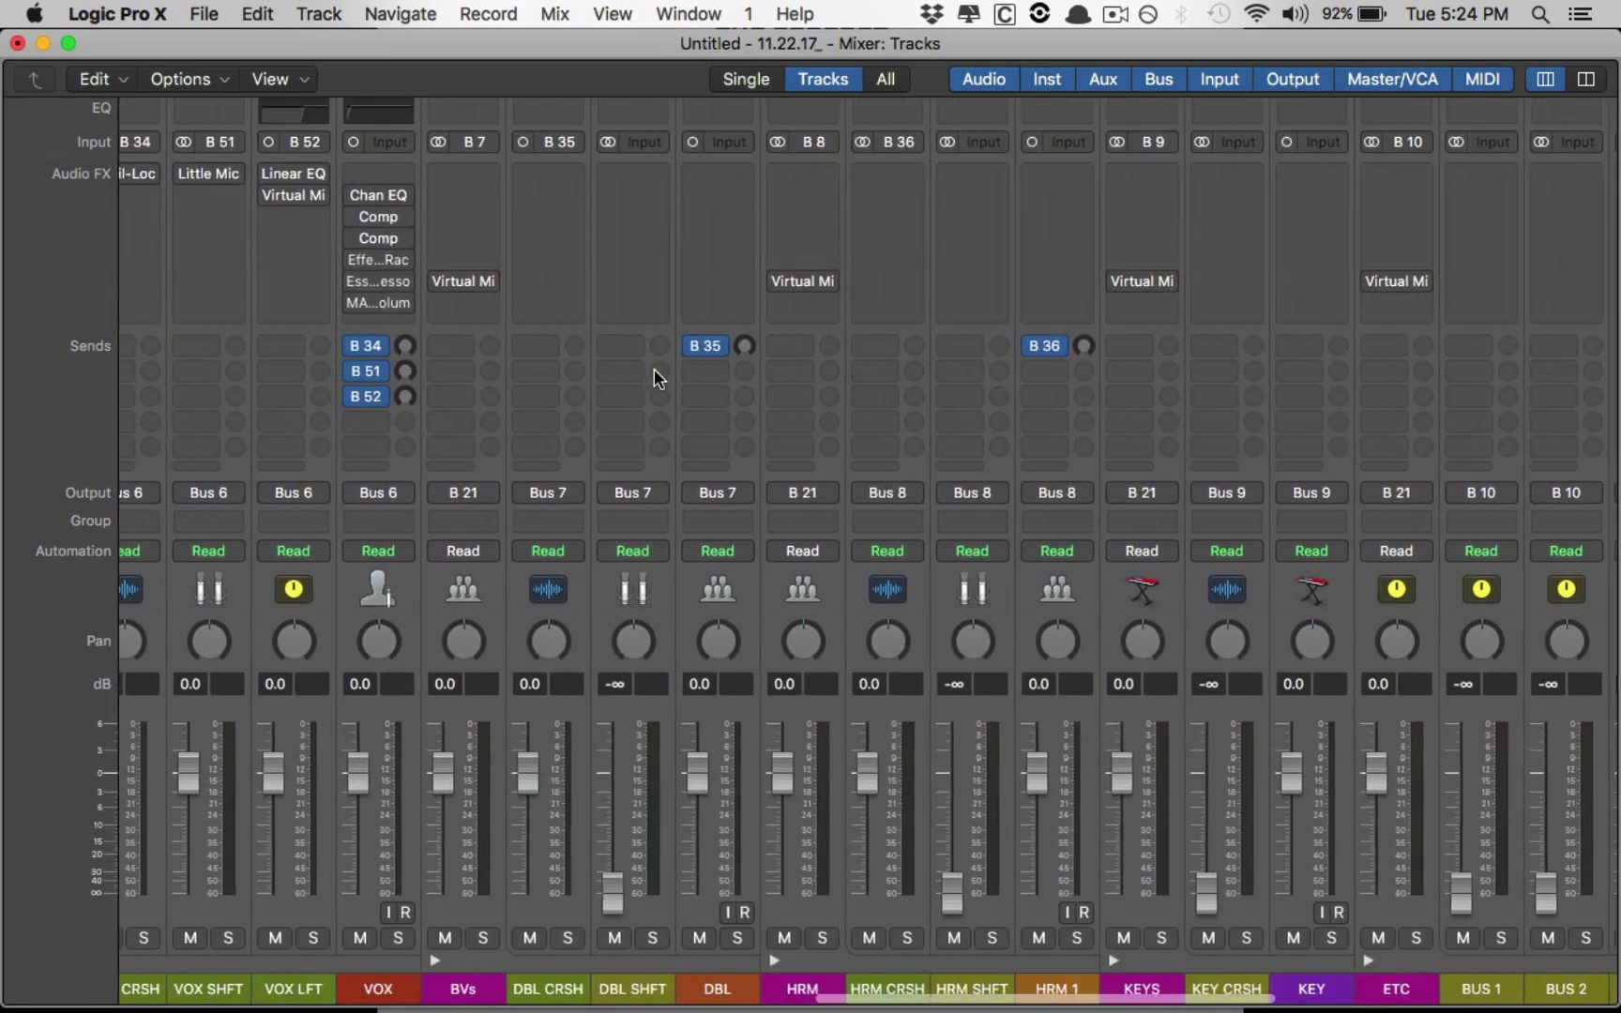
key(super+2)
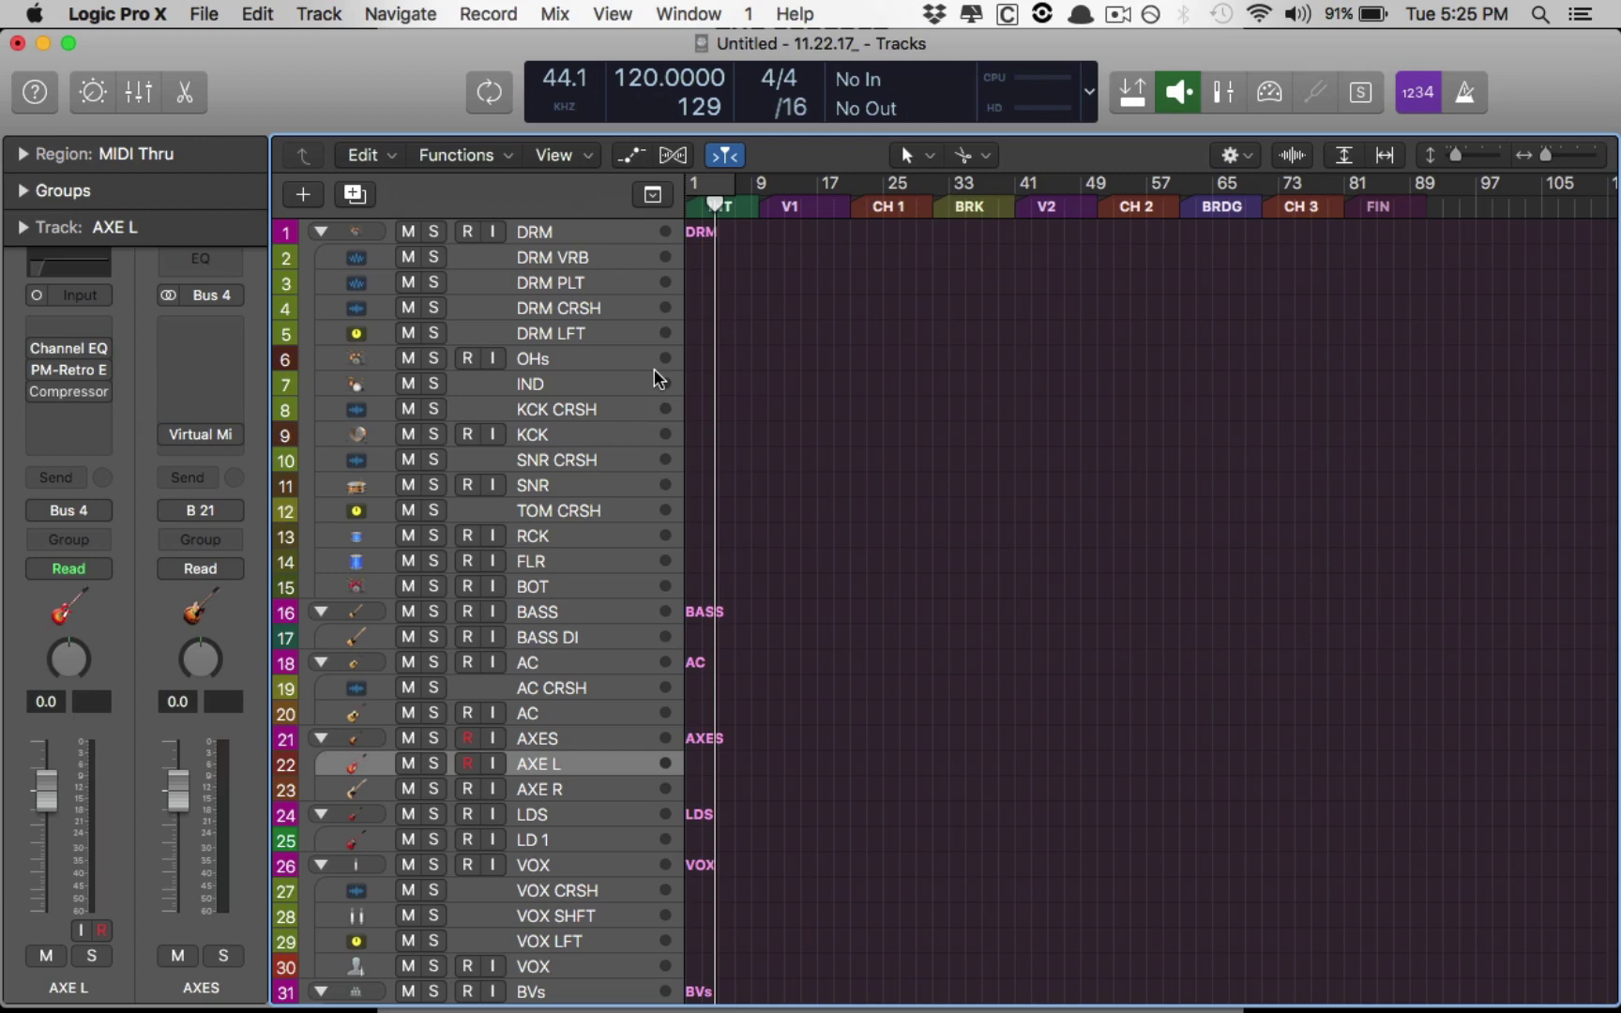
Step: Open the browser, check Project and Media, enlarge the song list, then switch to All Files
key(f)
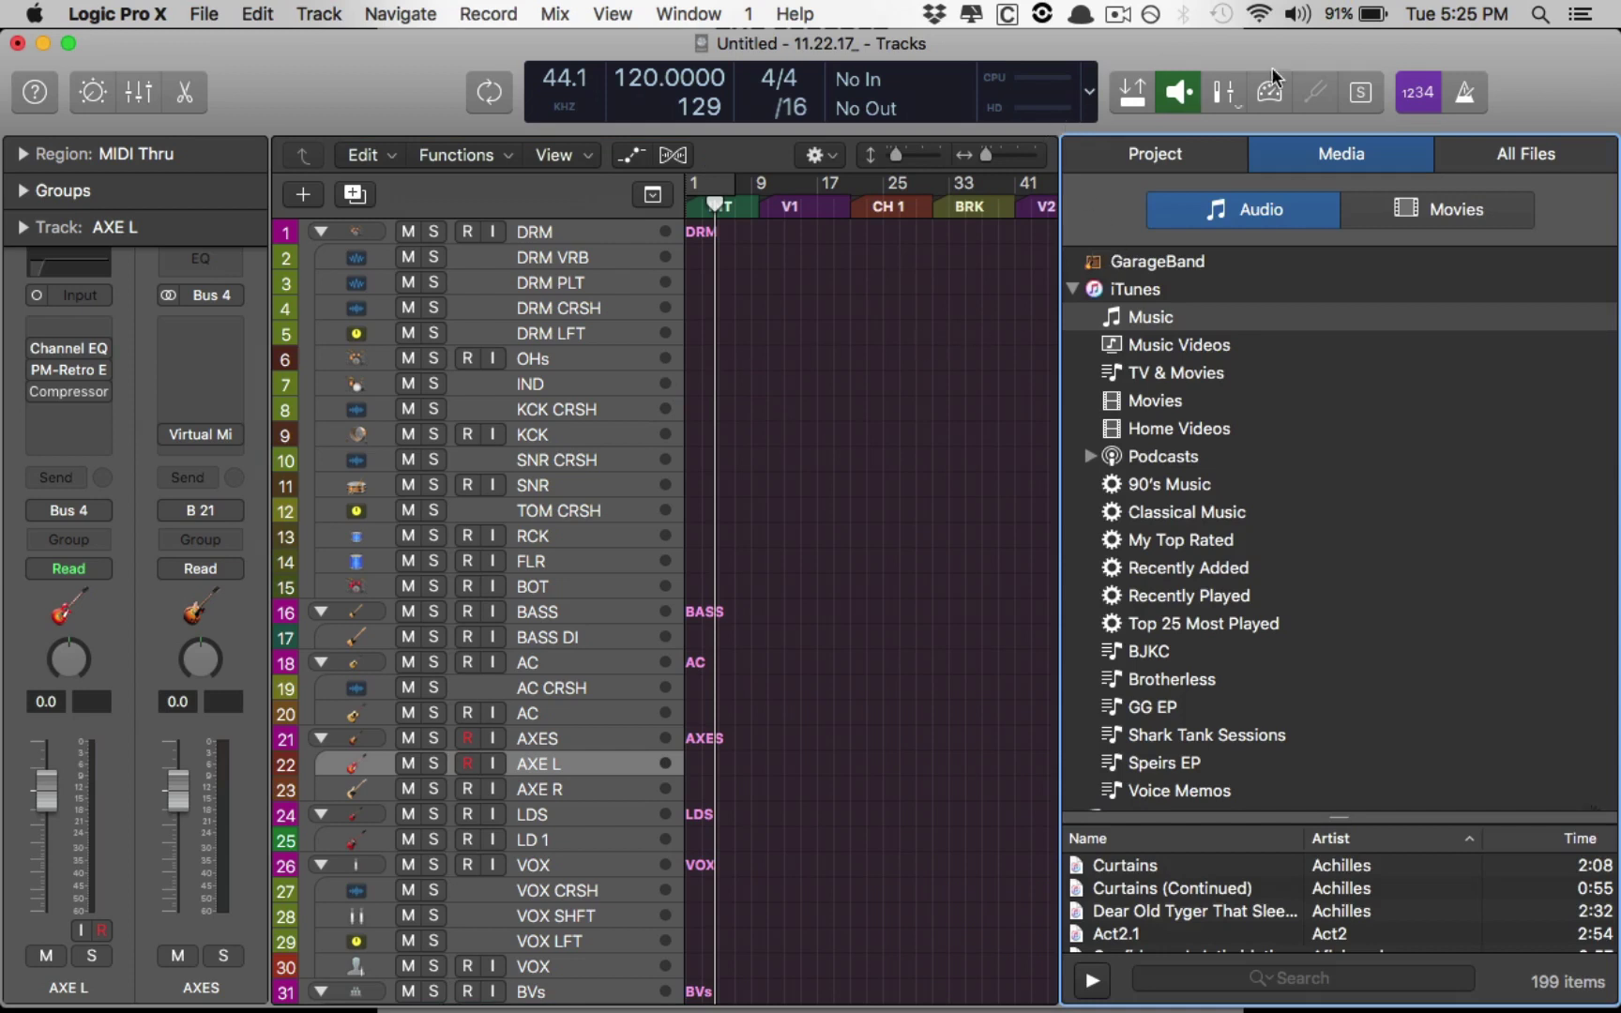
click(1175, 153)
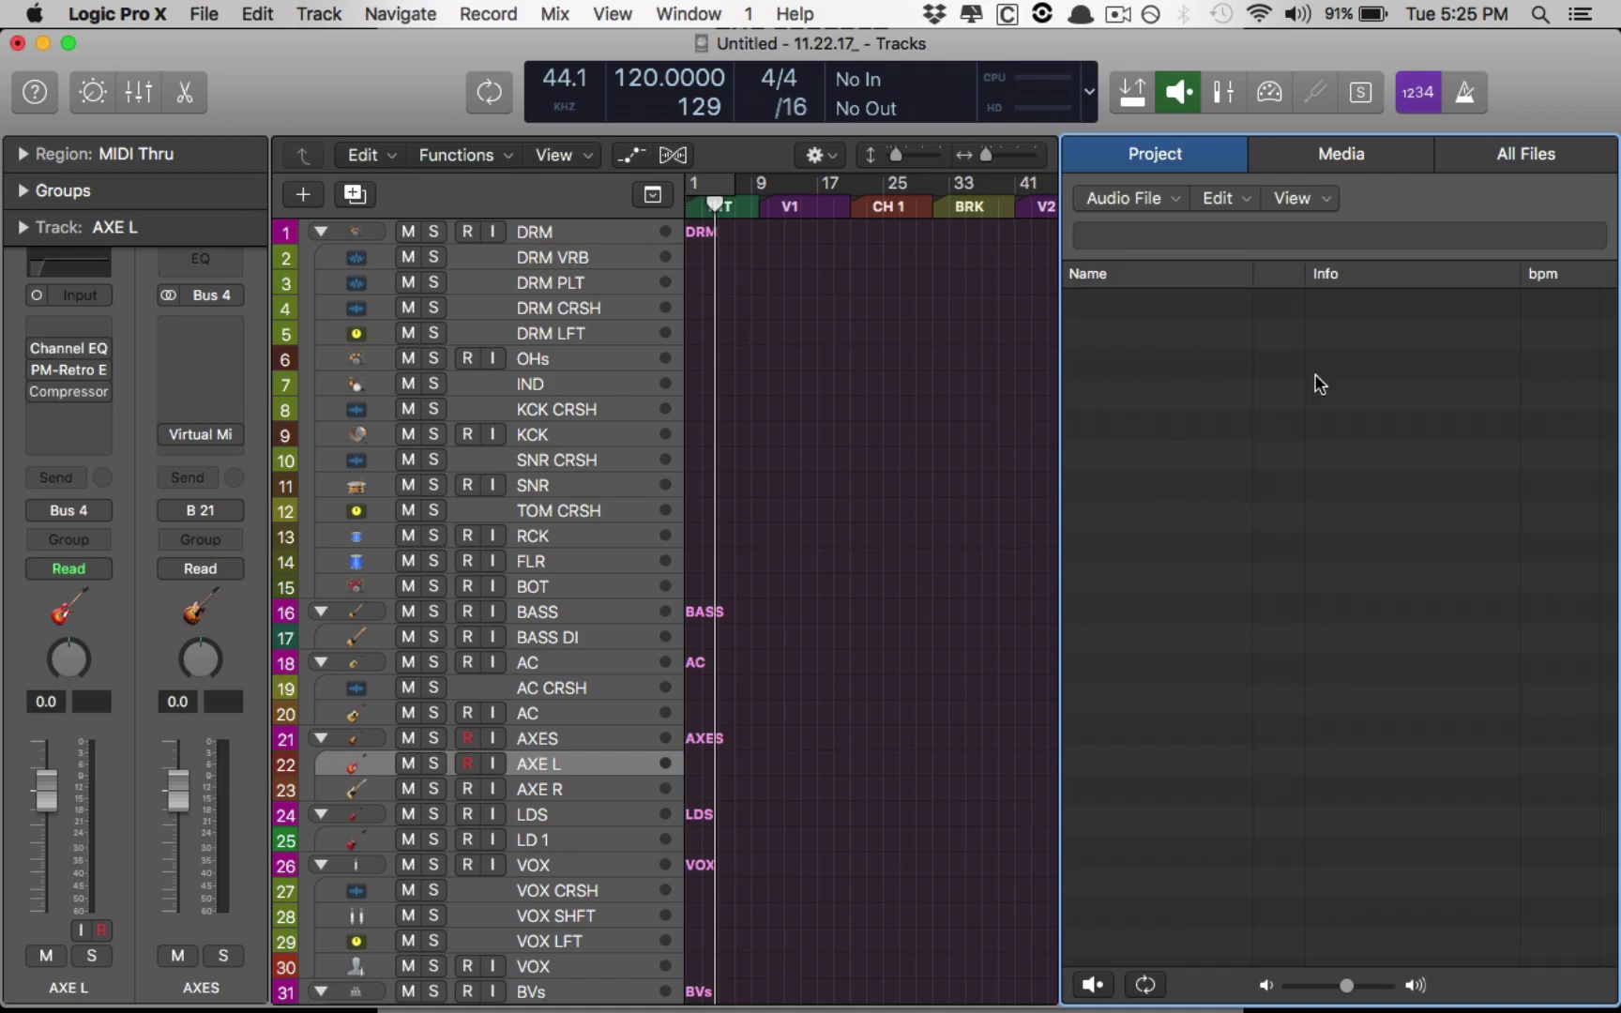
click(1314, 156)
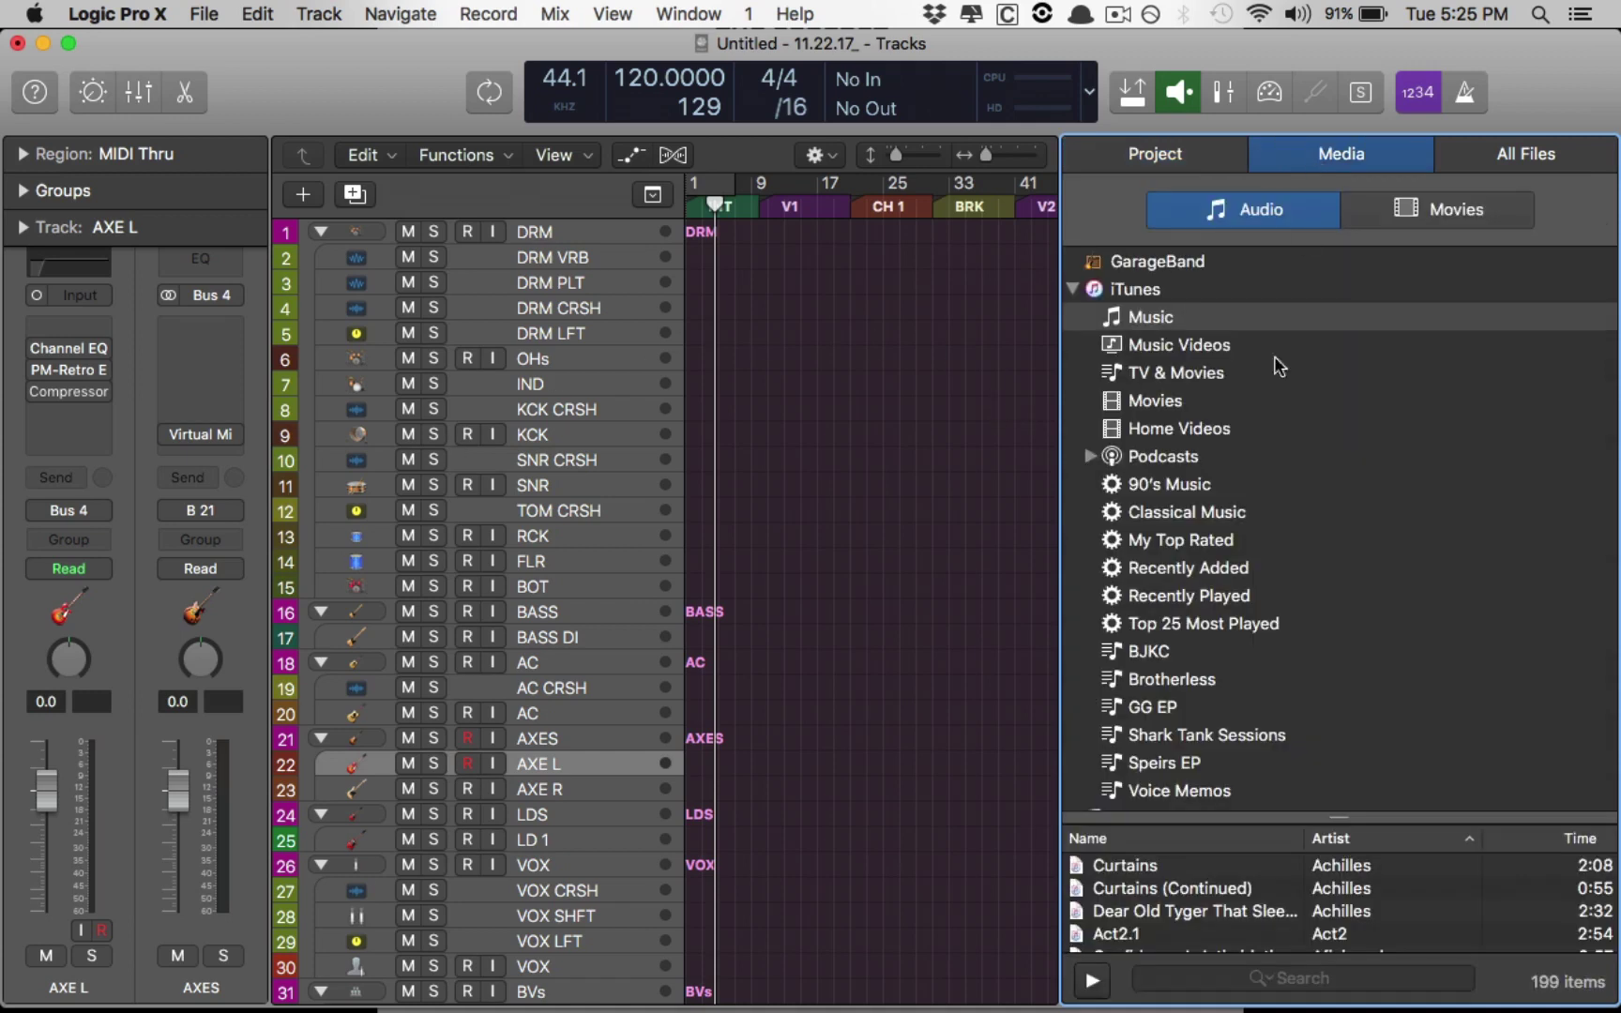
drag(1324, 816, 1253, 736)
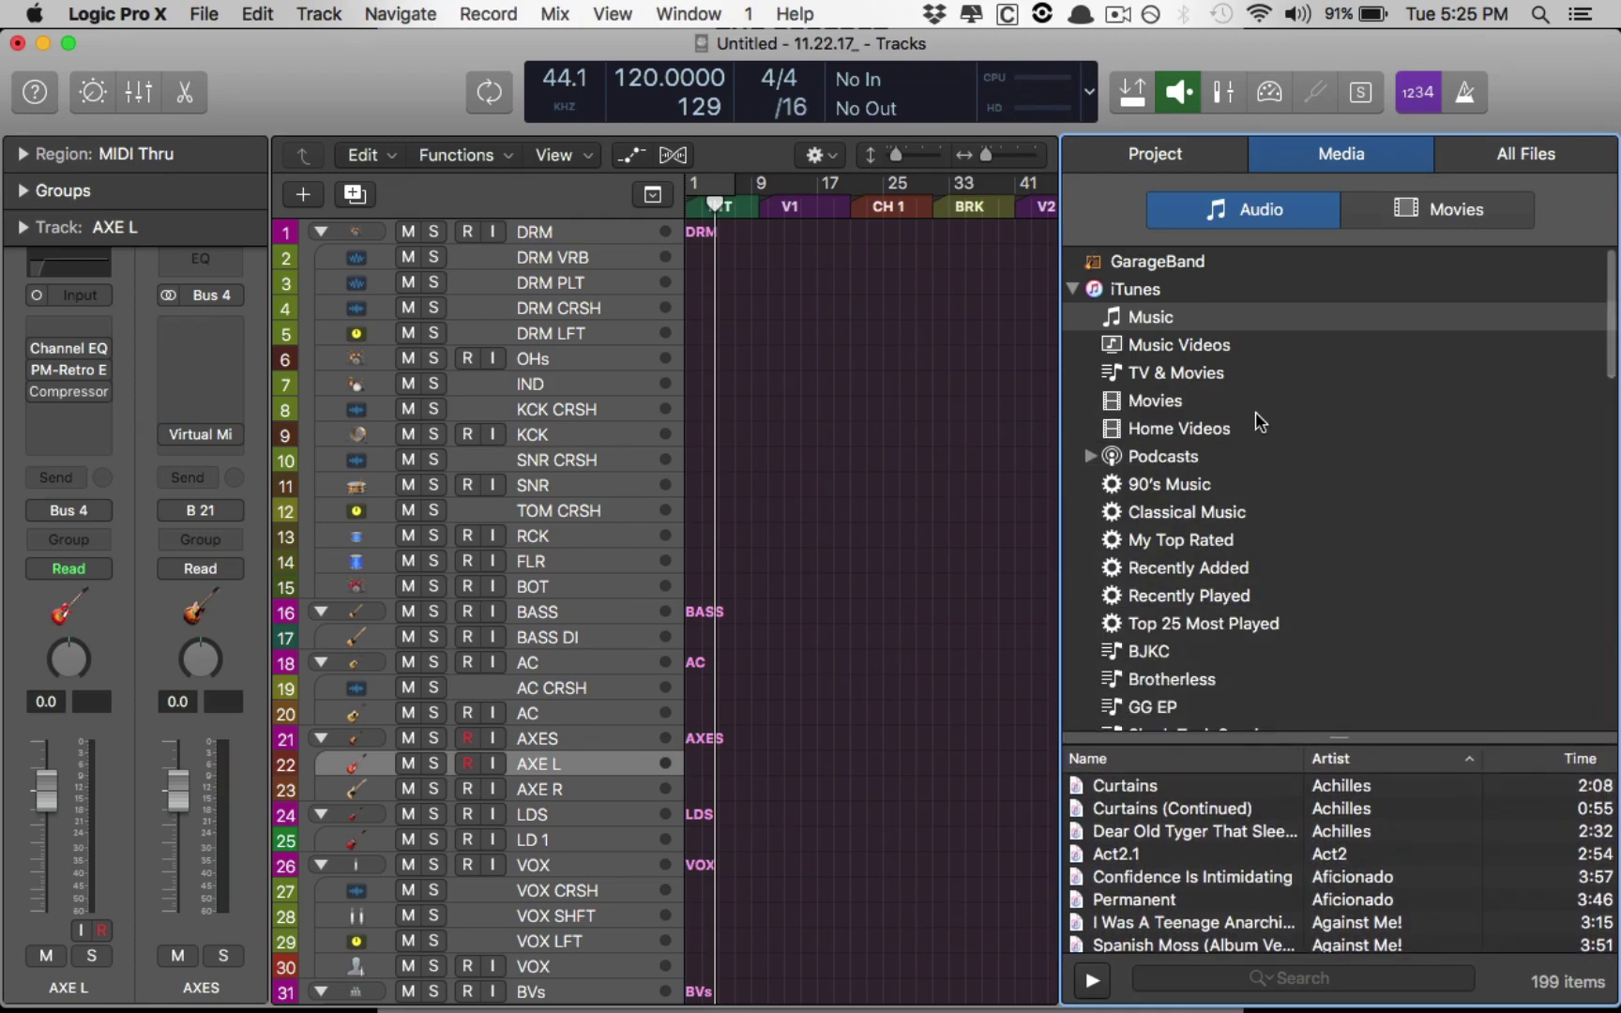
click(1490, 167)
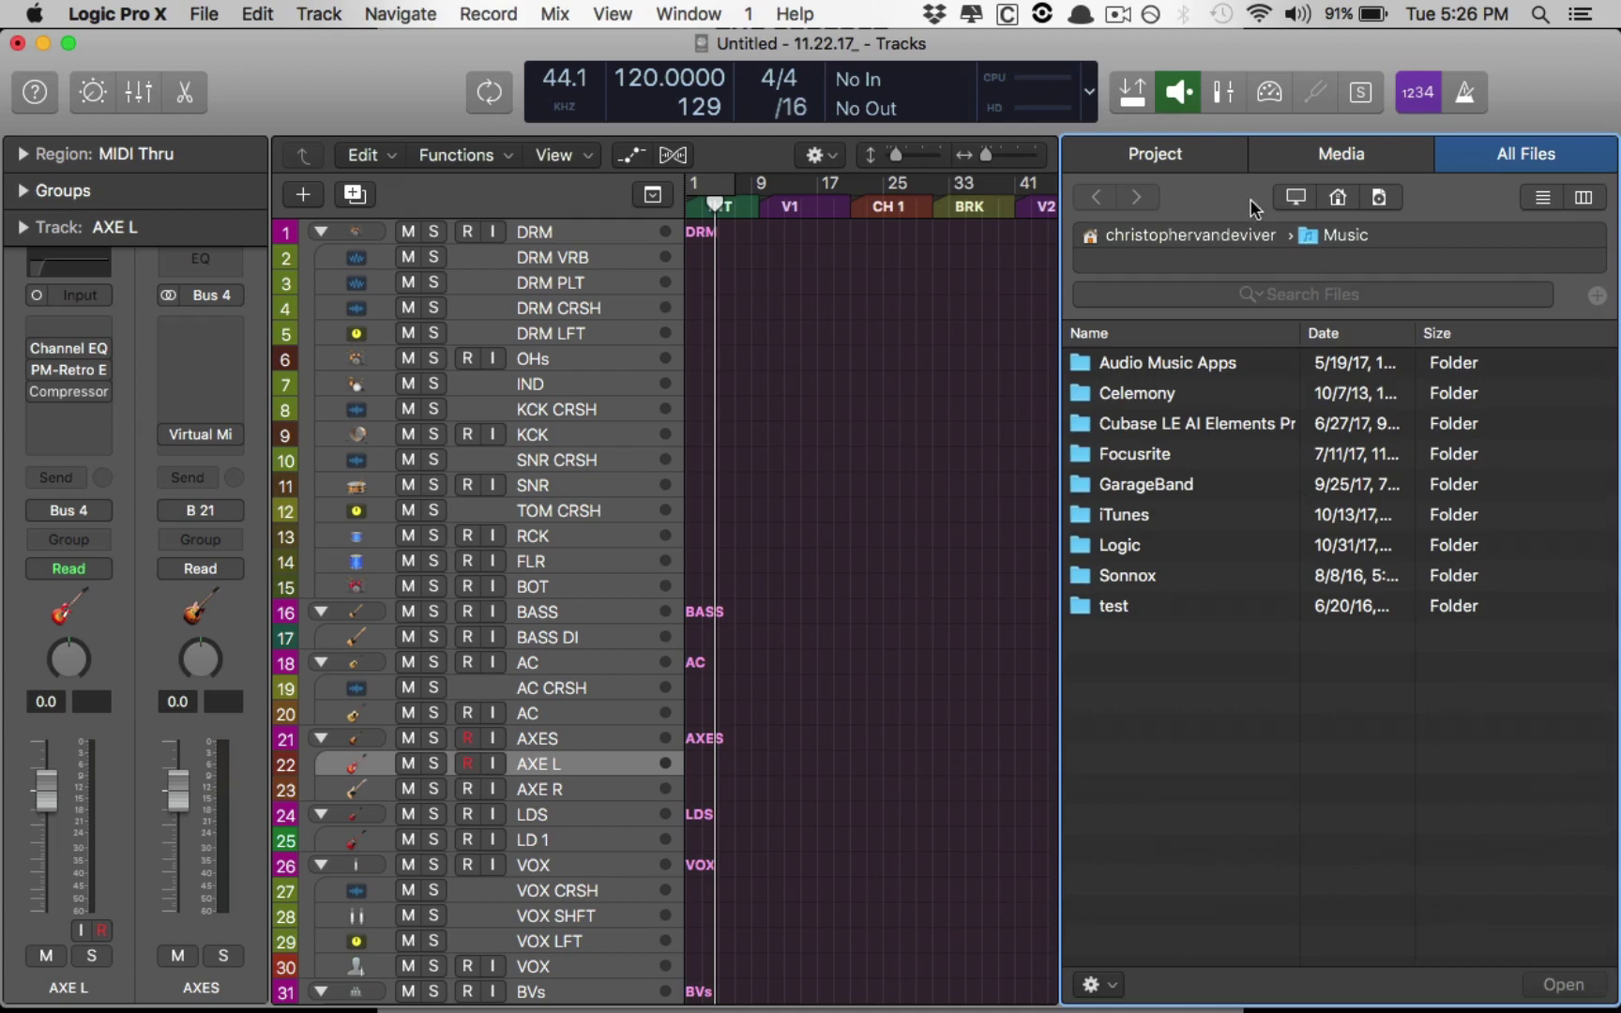
Step: Browse the computer's drives, the home folder and the Music > Logic folder's contents
click(1299, 197)
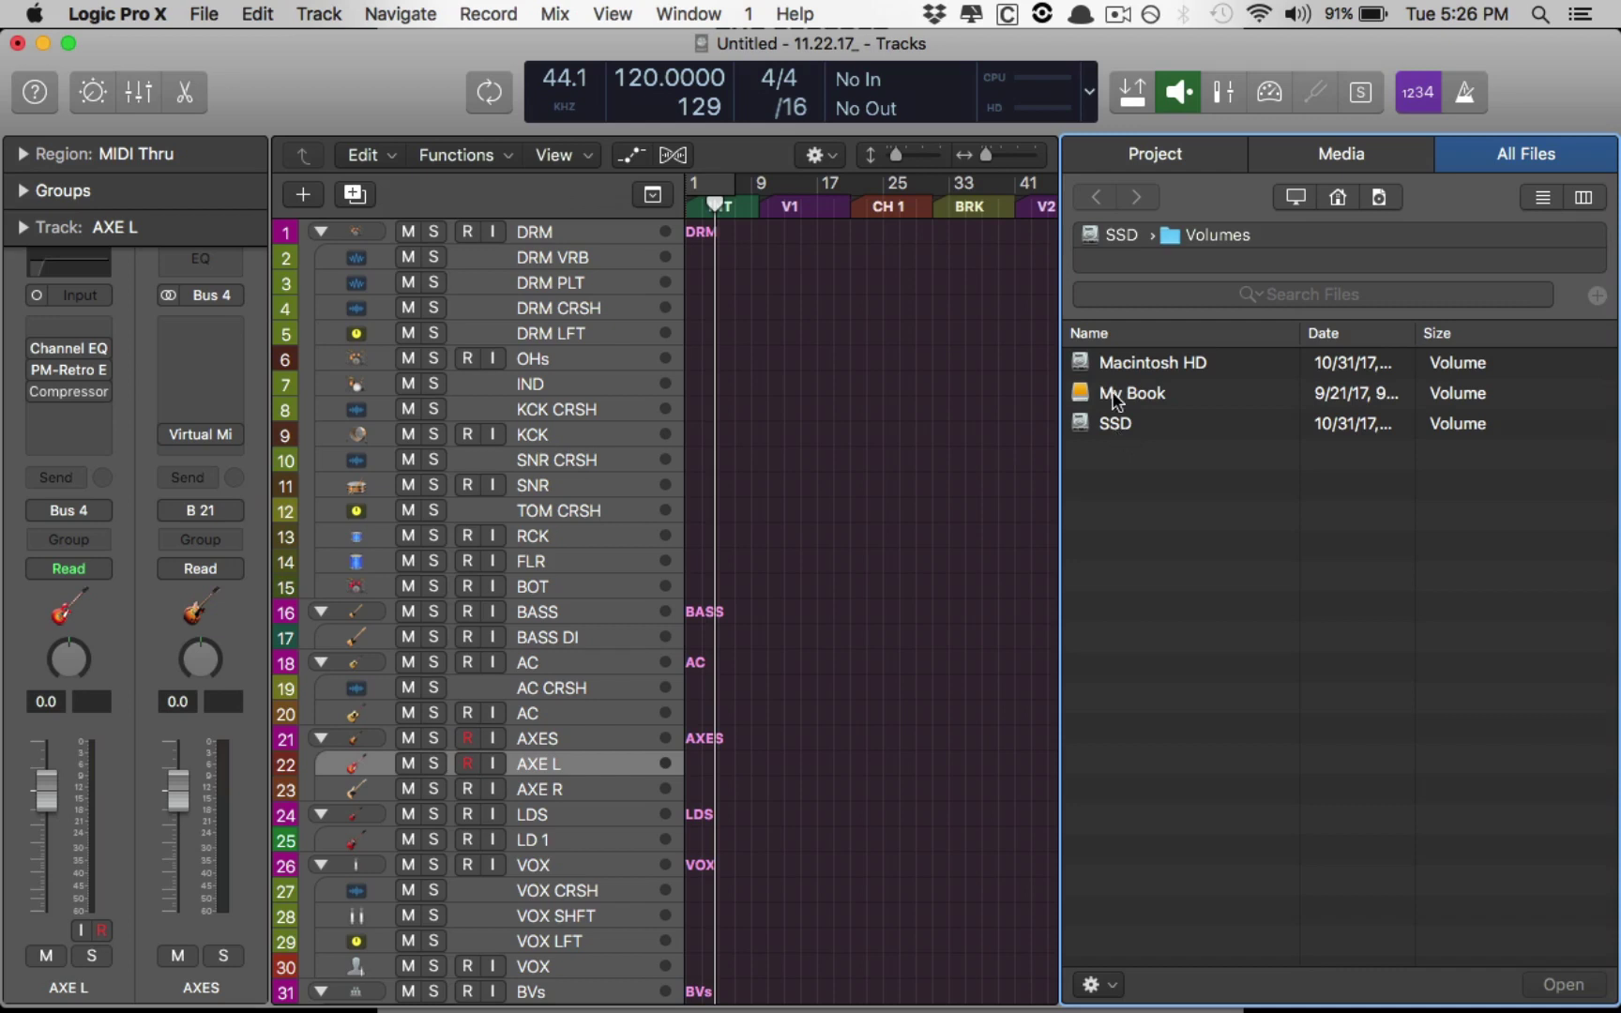
click(1337, 198)
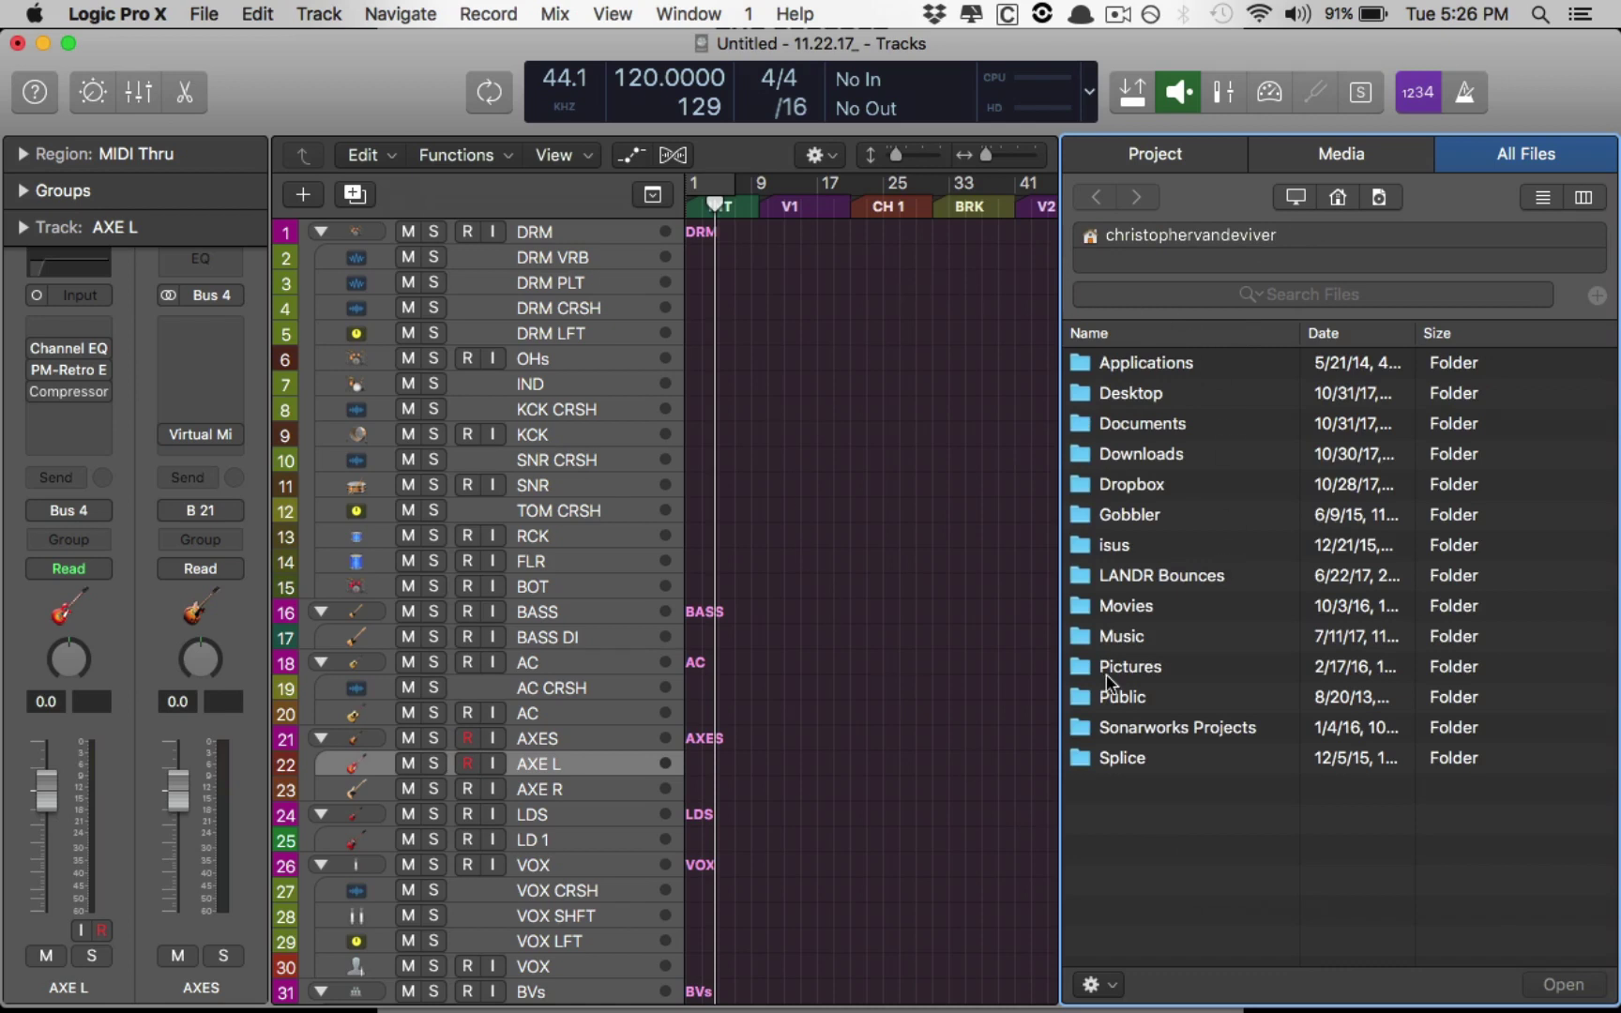
click(1378, 198)
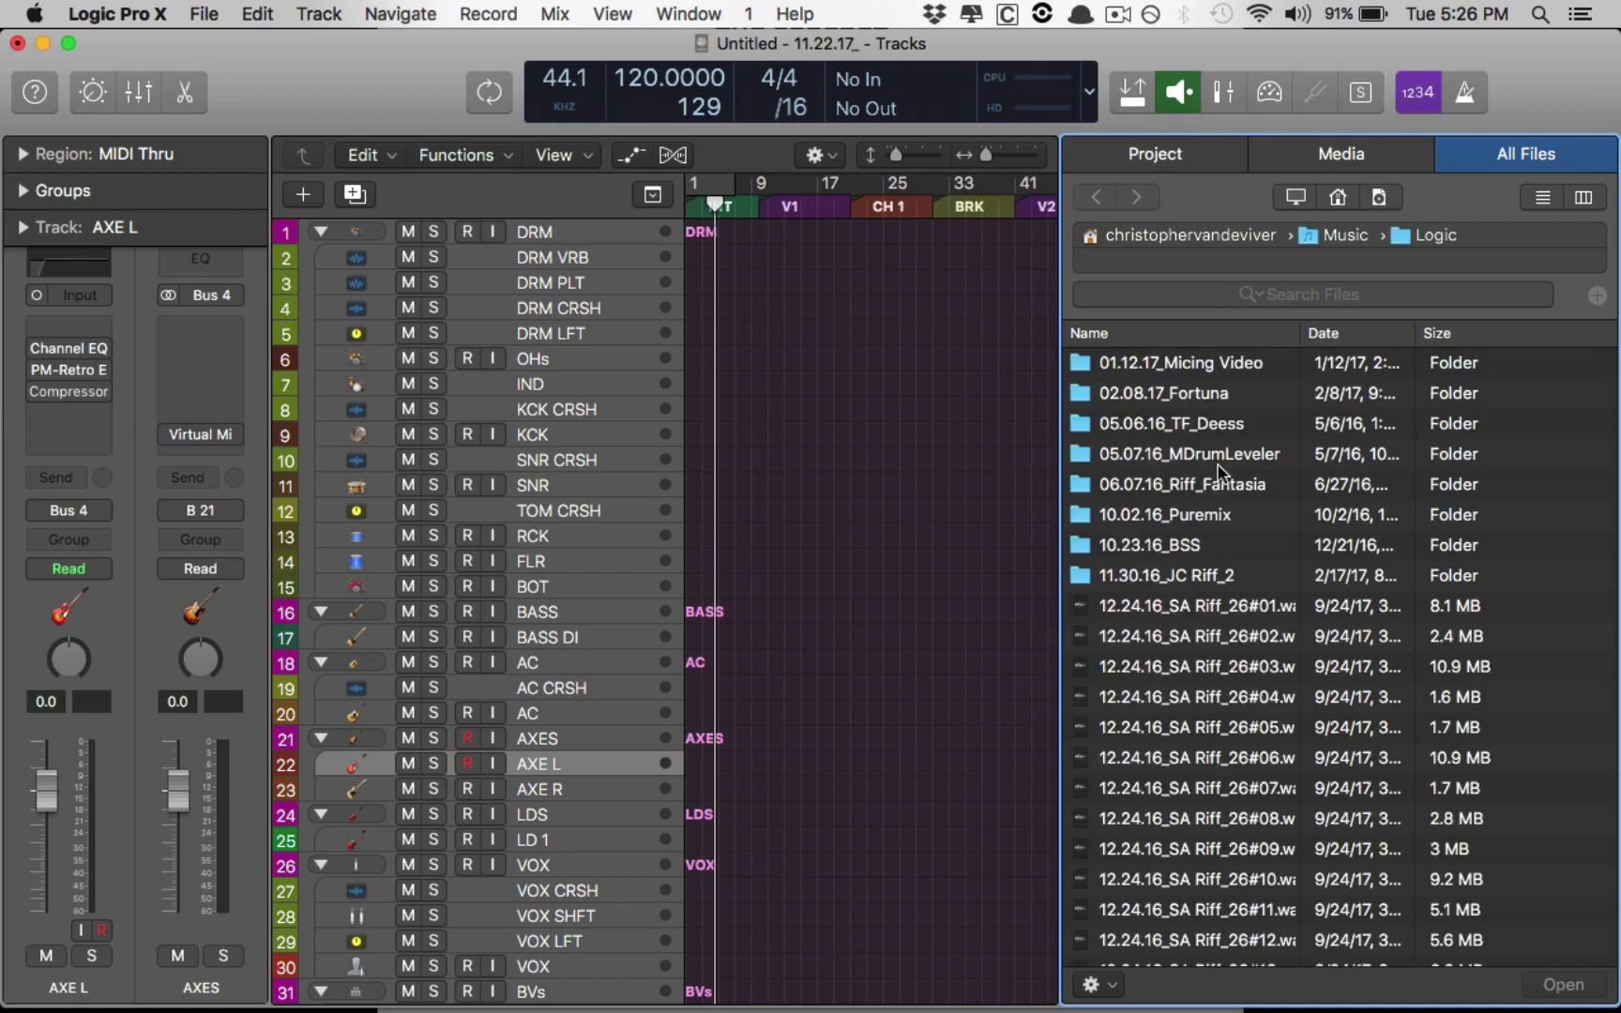
scroll(1220, 473, down, 5)
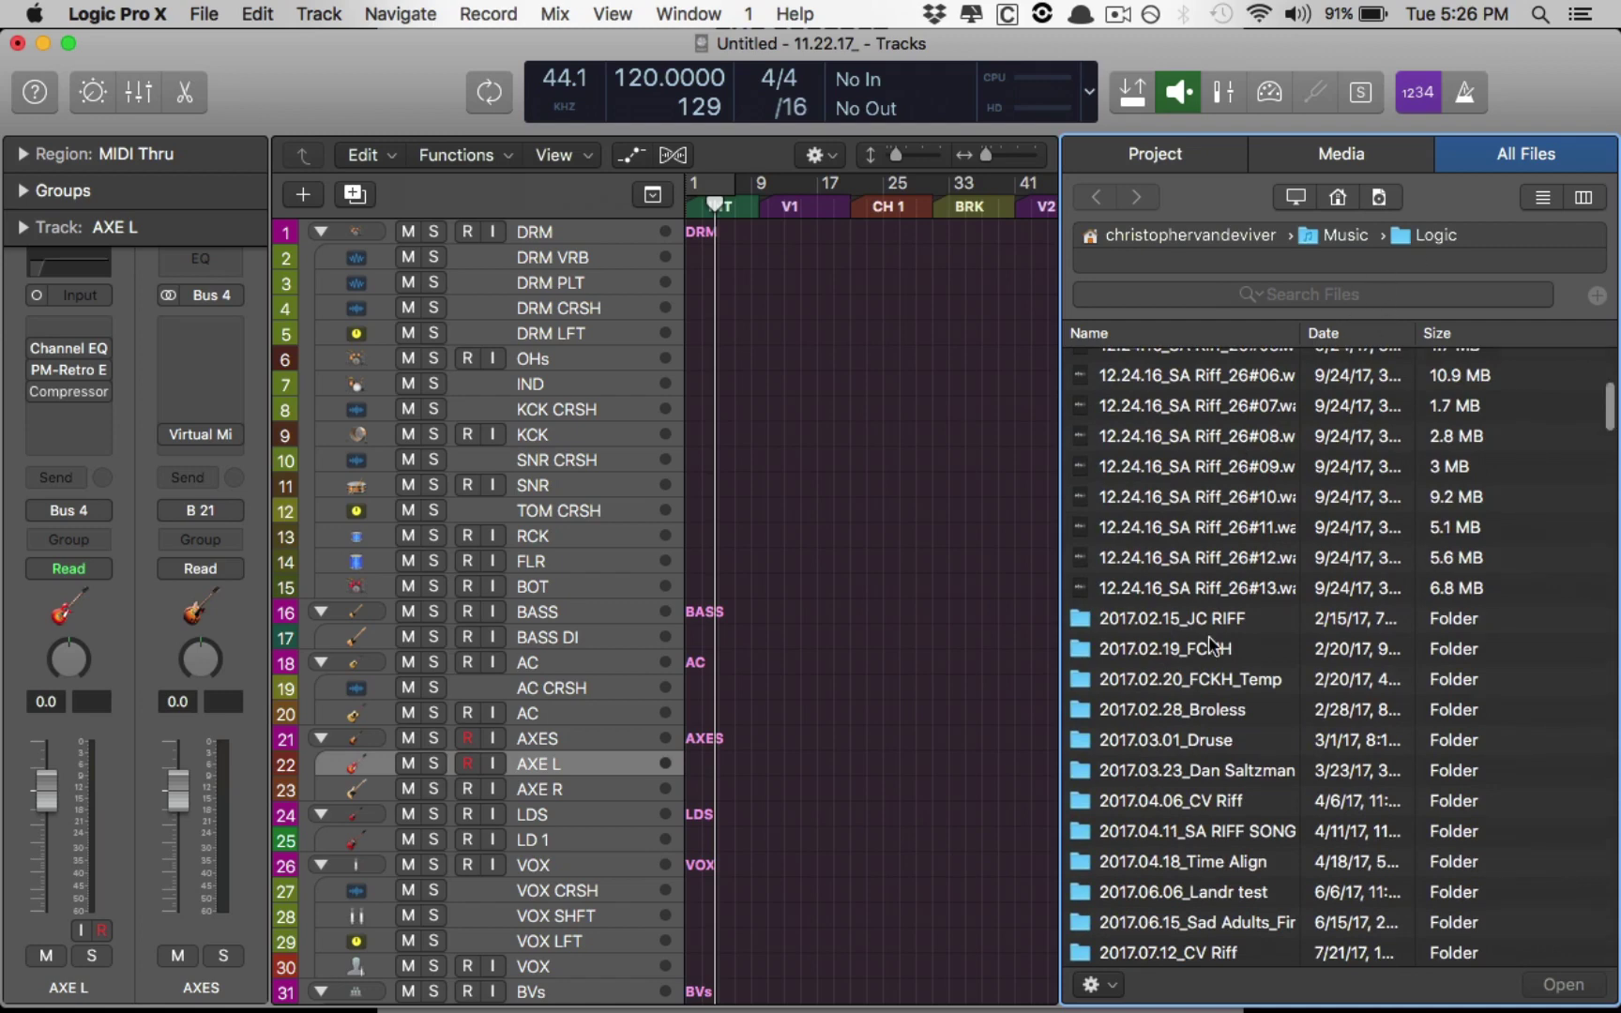
scroll(1209, 634, down, 5)
scroll(1210, 643, down, 1)
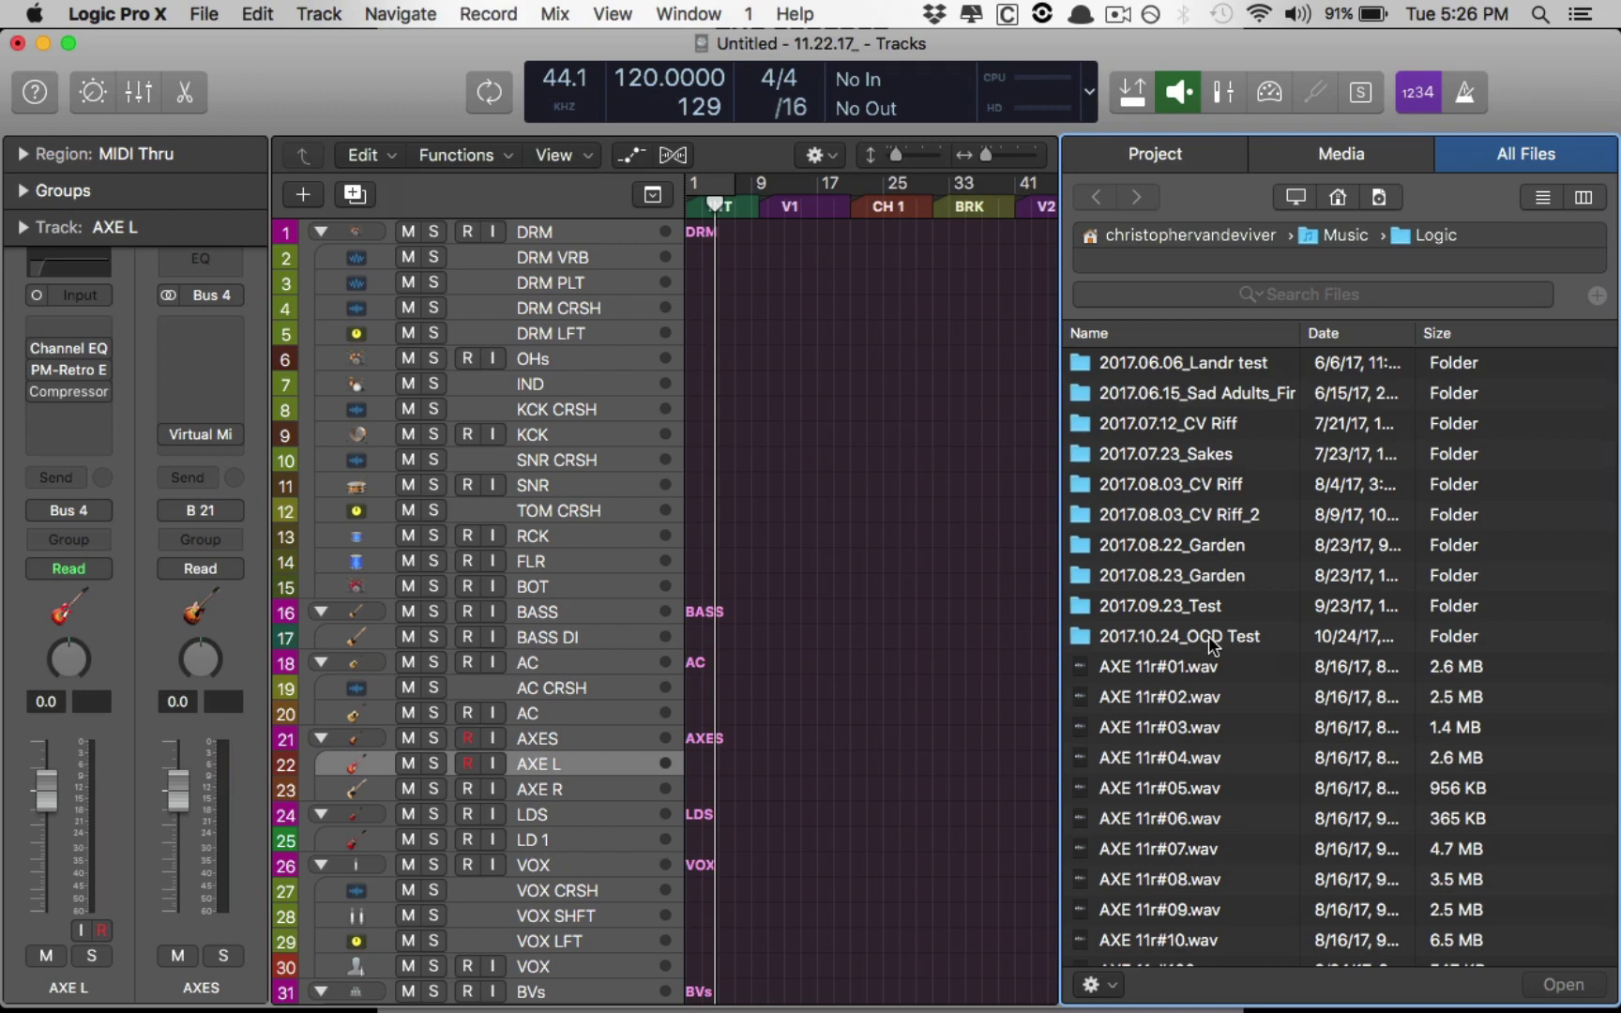
Step: Navigate to My Book > 1_CURRENT > 2017.09.29_OLL in the file browser
click(1337, 197)
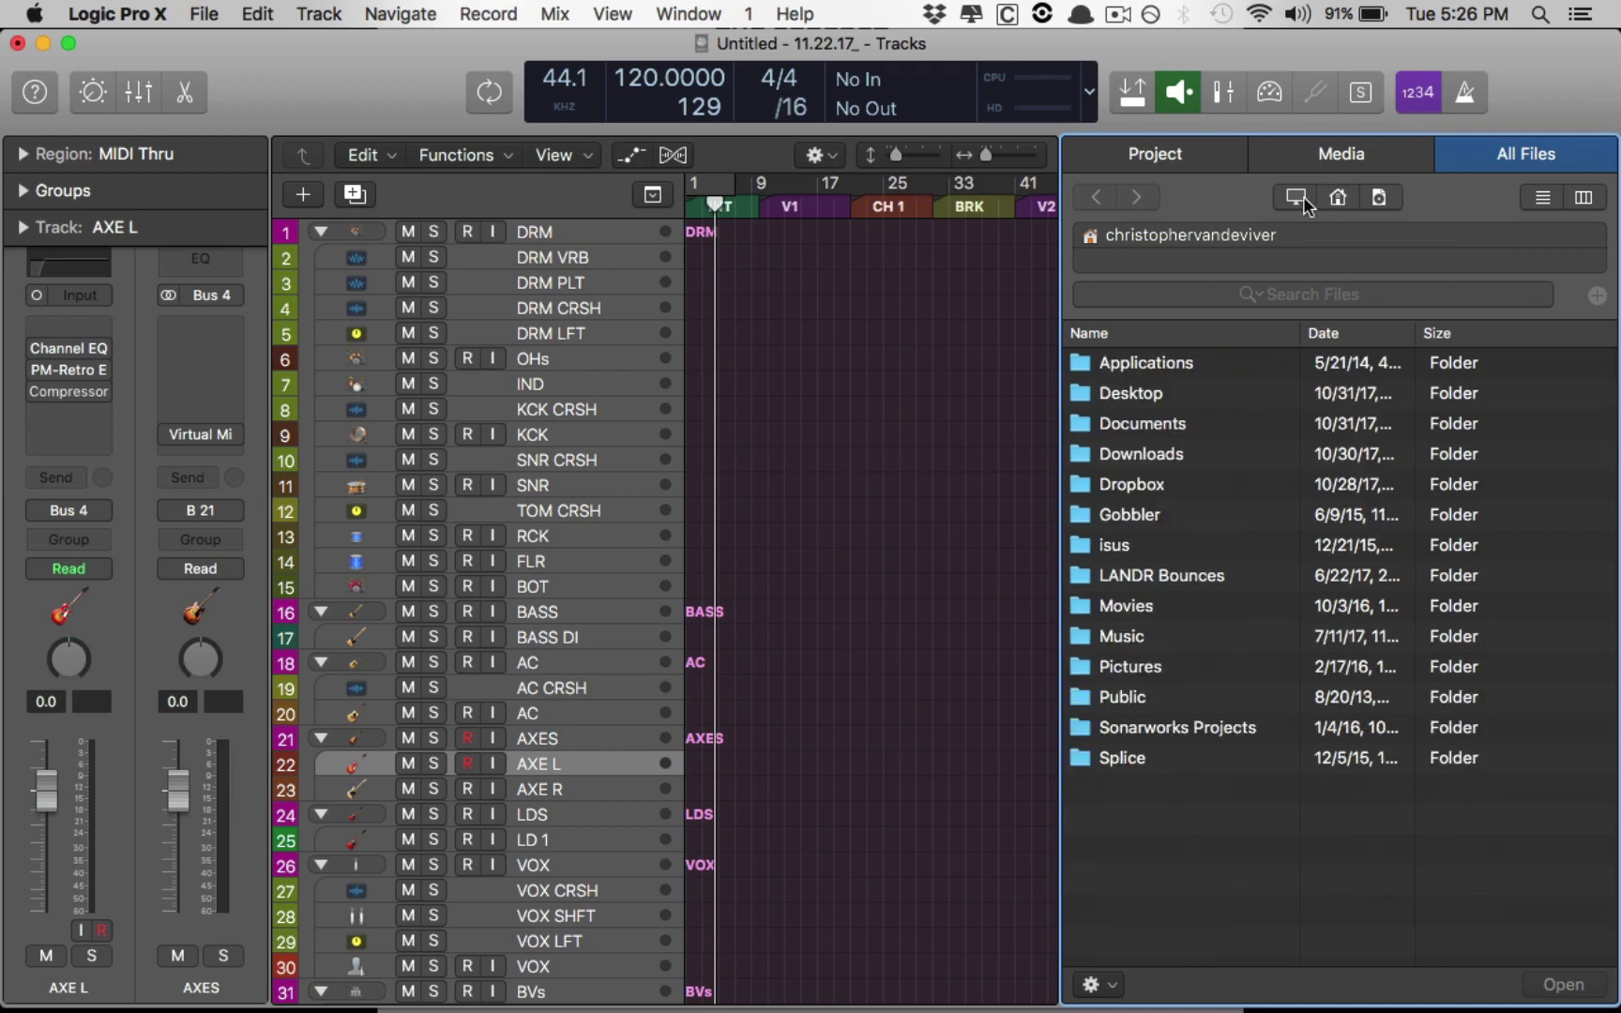
click(1302, 198)
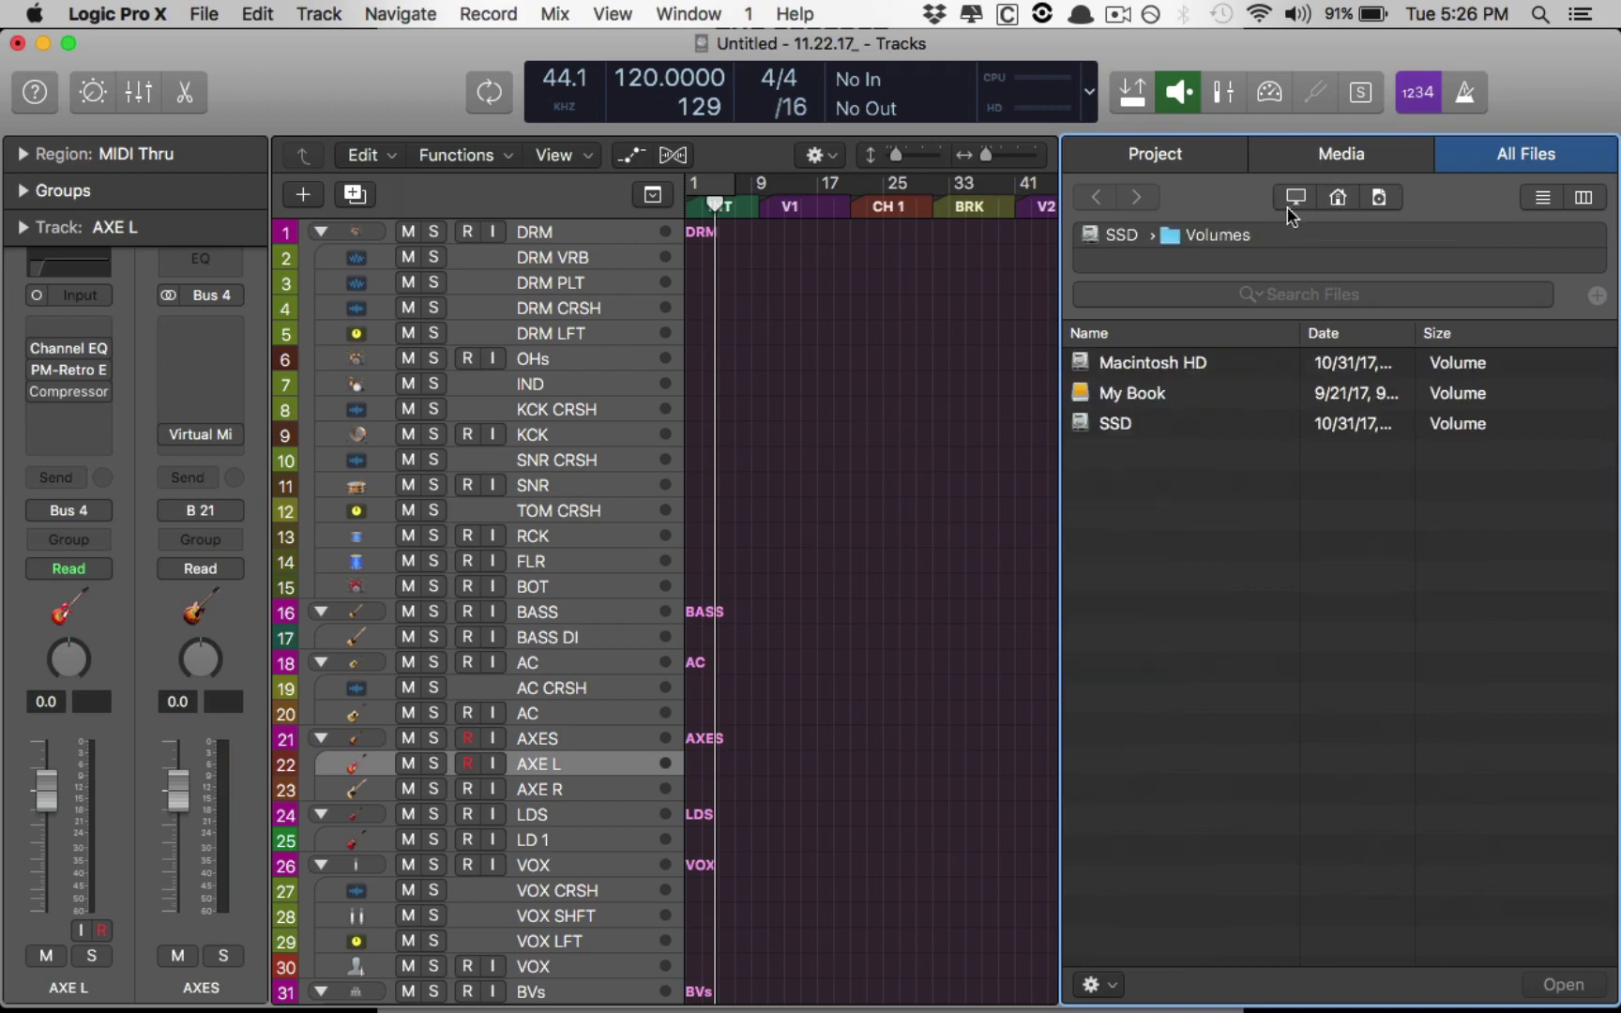
double_click(1136, 395)
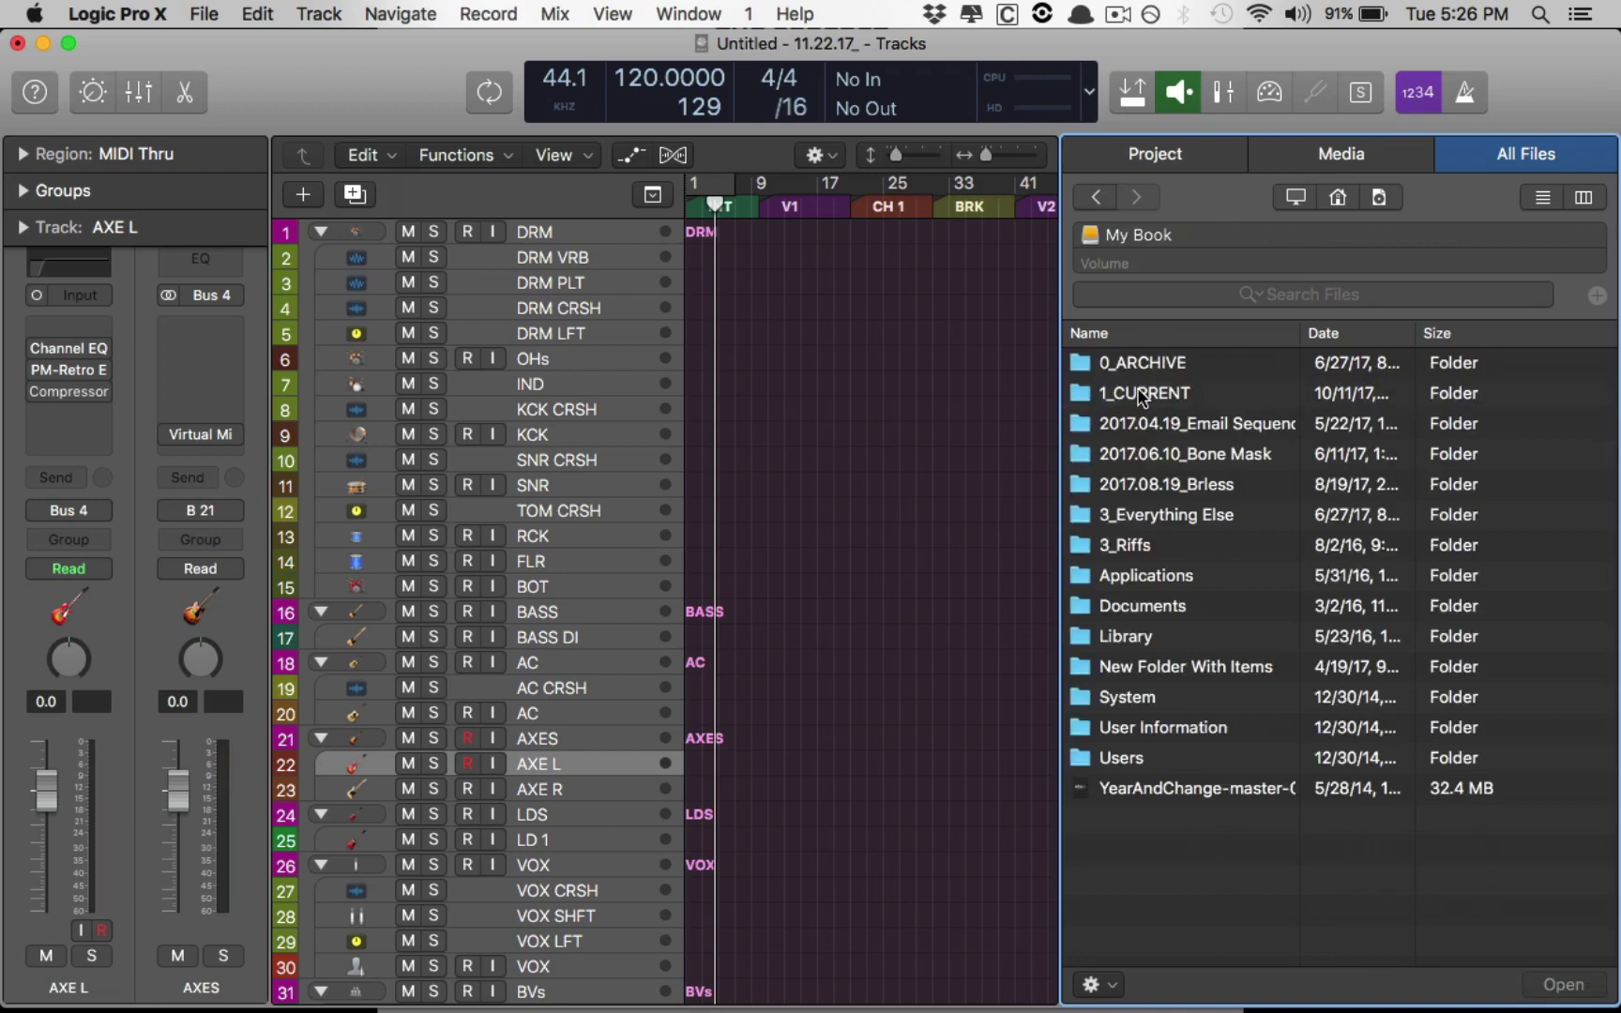
double_click(1136, 395)
scroll(1158, 516, down, 10)
scroll(1161, 516, down, 3)
double_click(1154, 696)
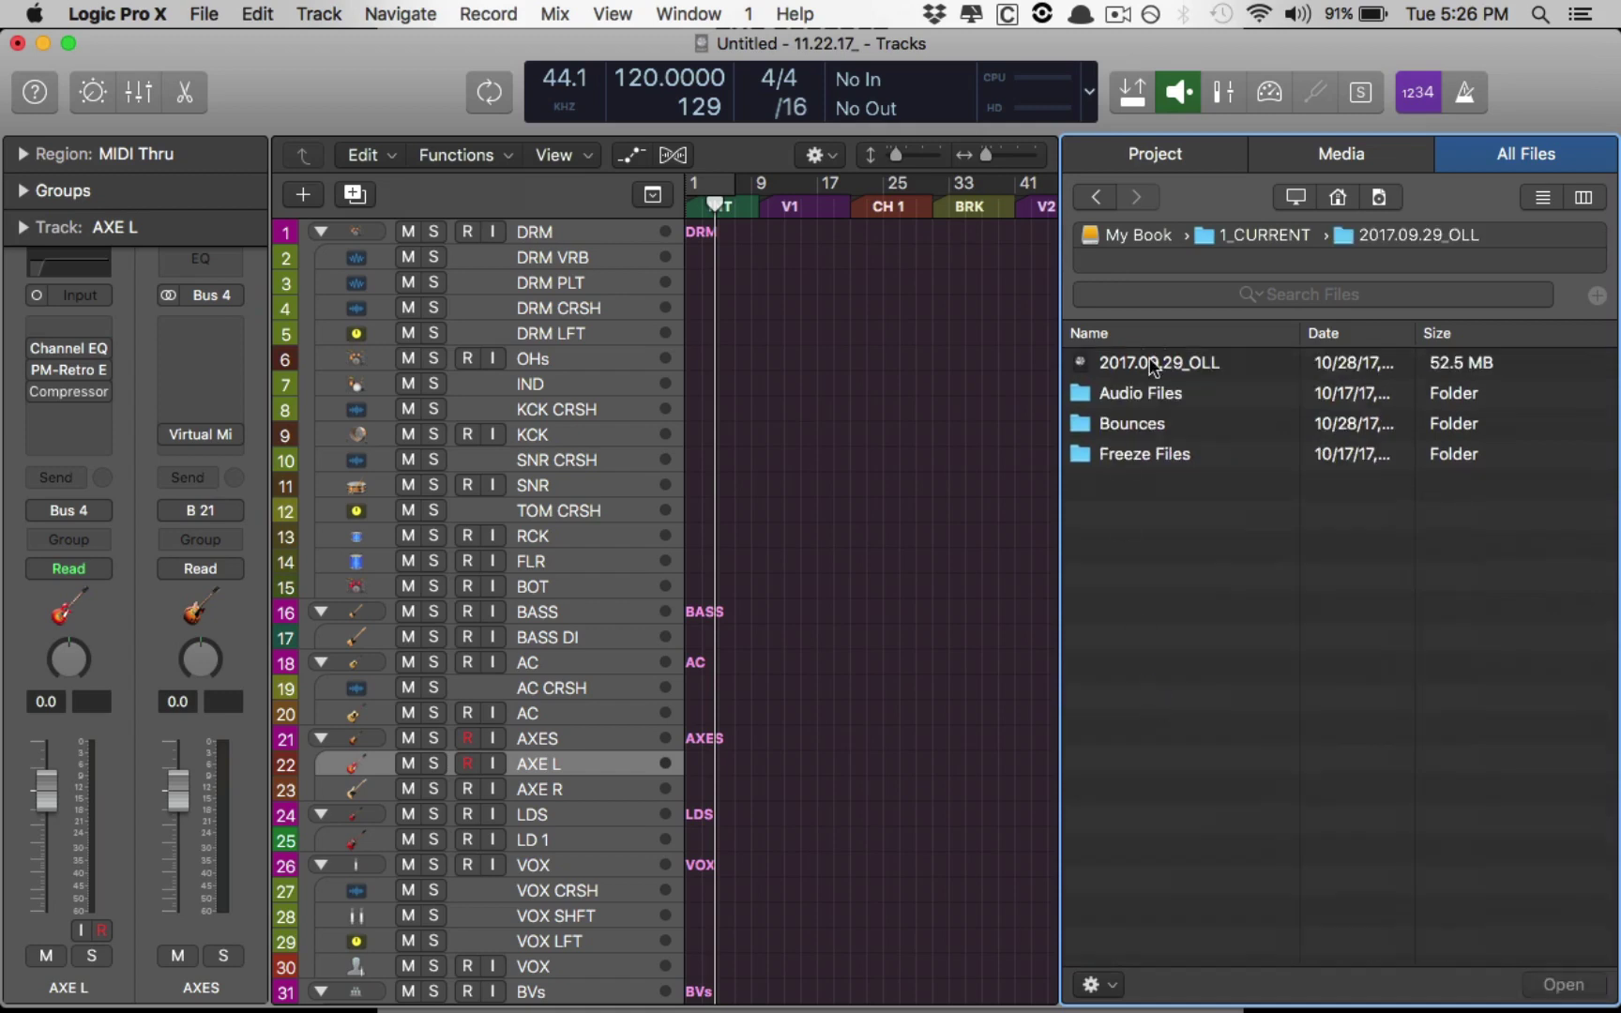
click(1097, 197)
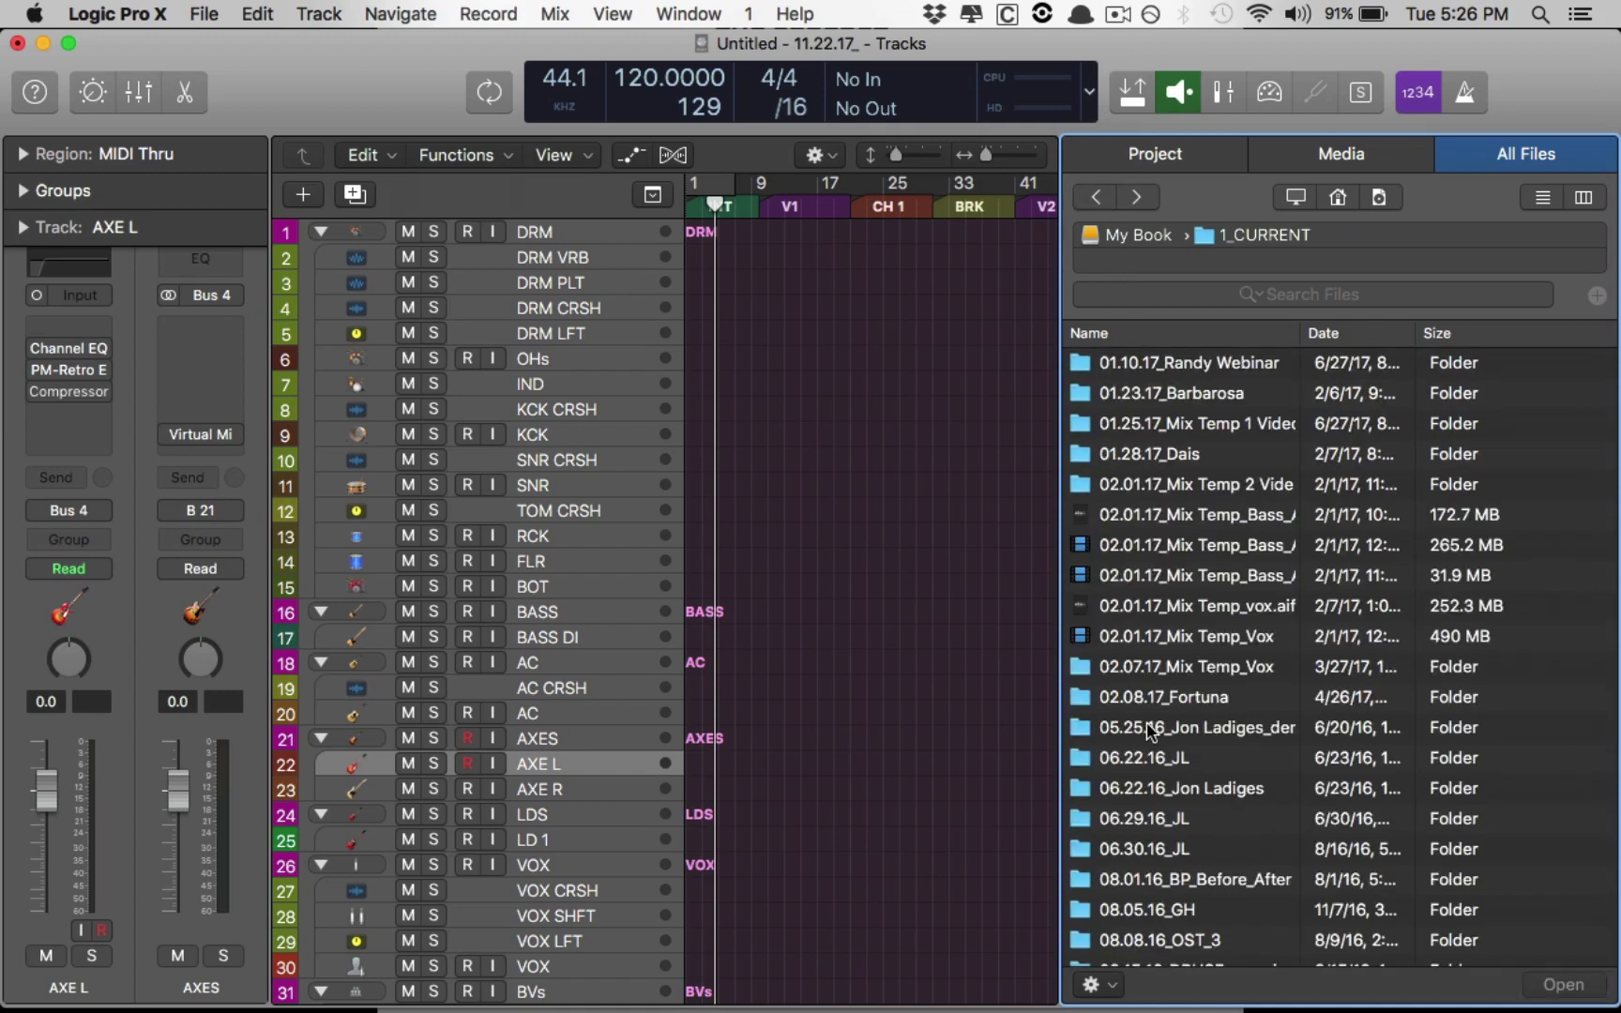
scroll(1146, 722, down, 10)
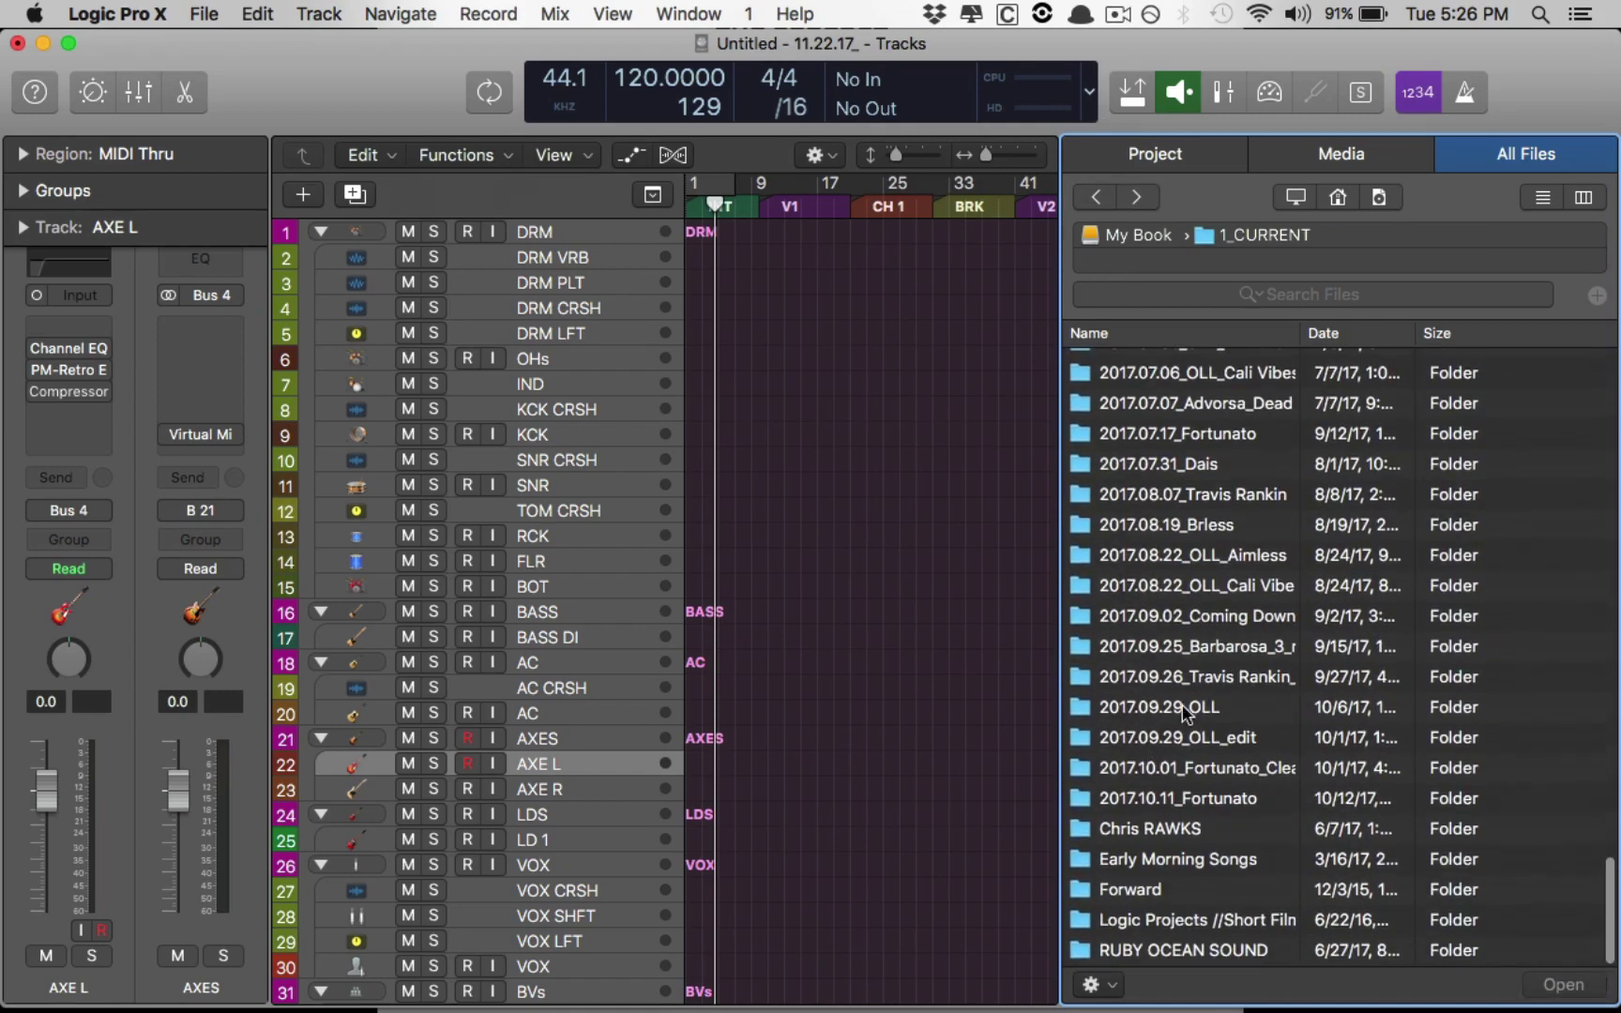
double_click(1184, 707)
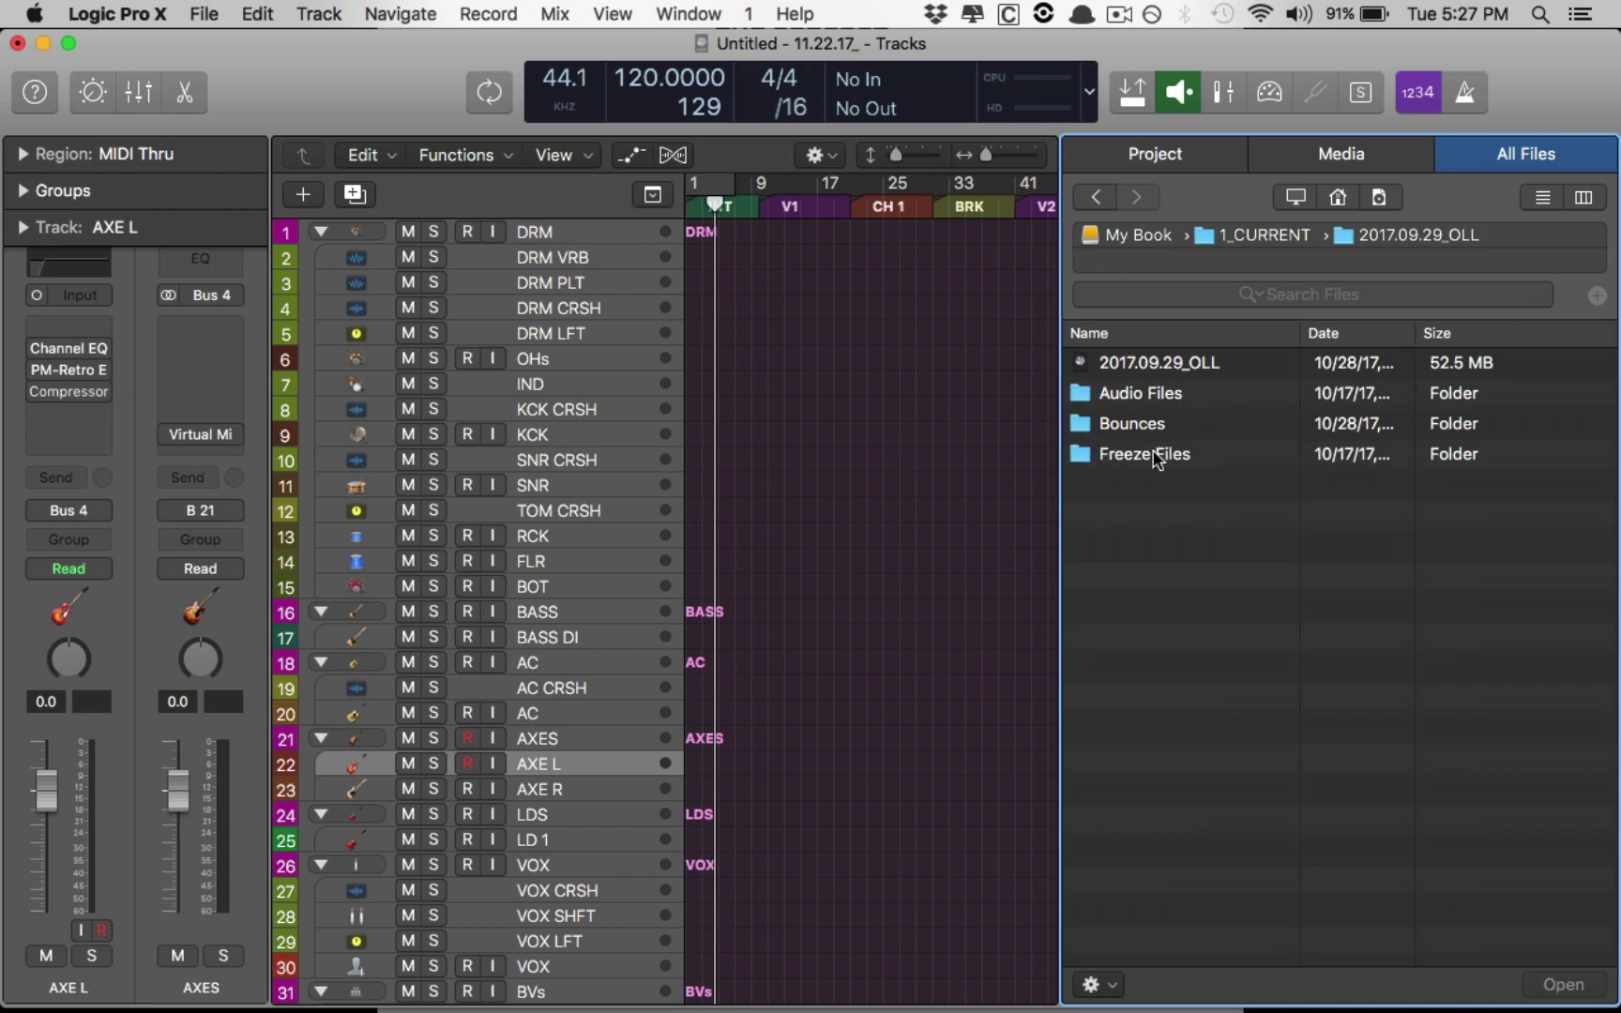
Step: Load the 2017.09.29_OLL project for import using its 2017.10.09_OLL_mix alternative
click(1135, 364)
double_click(1136, 364)
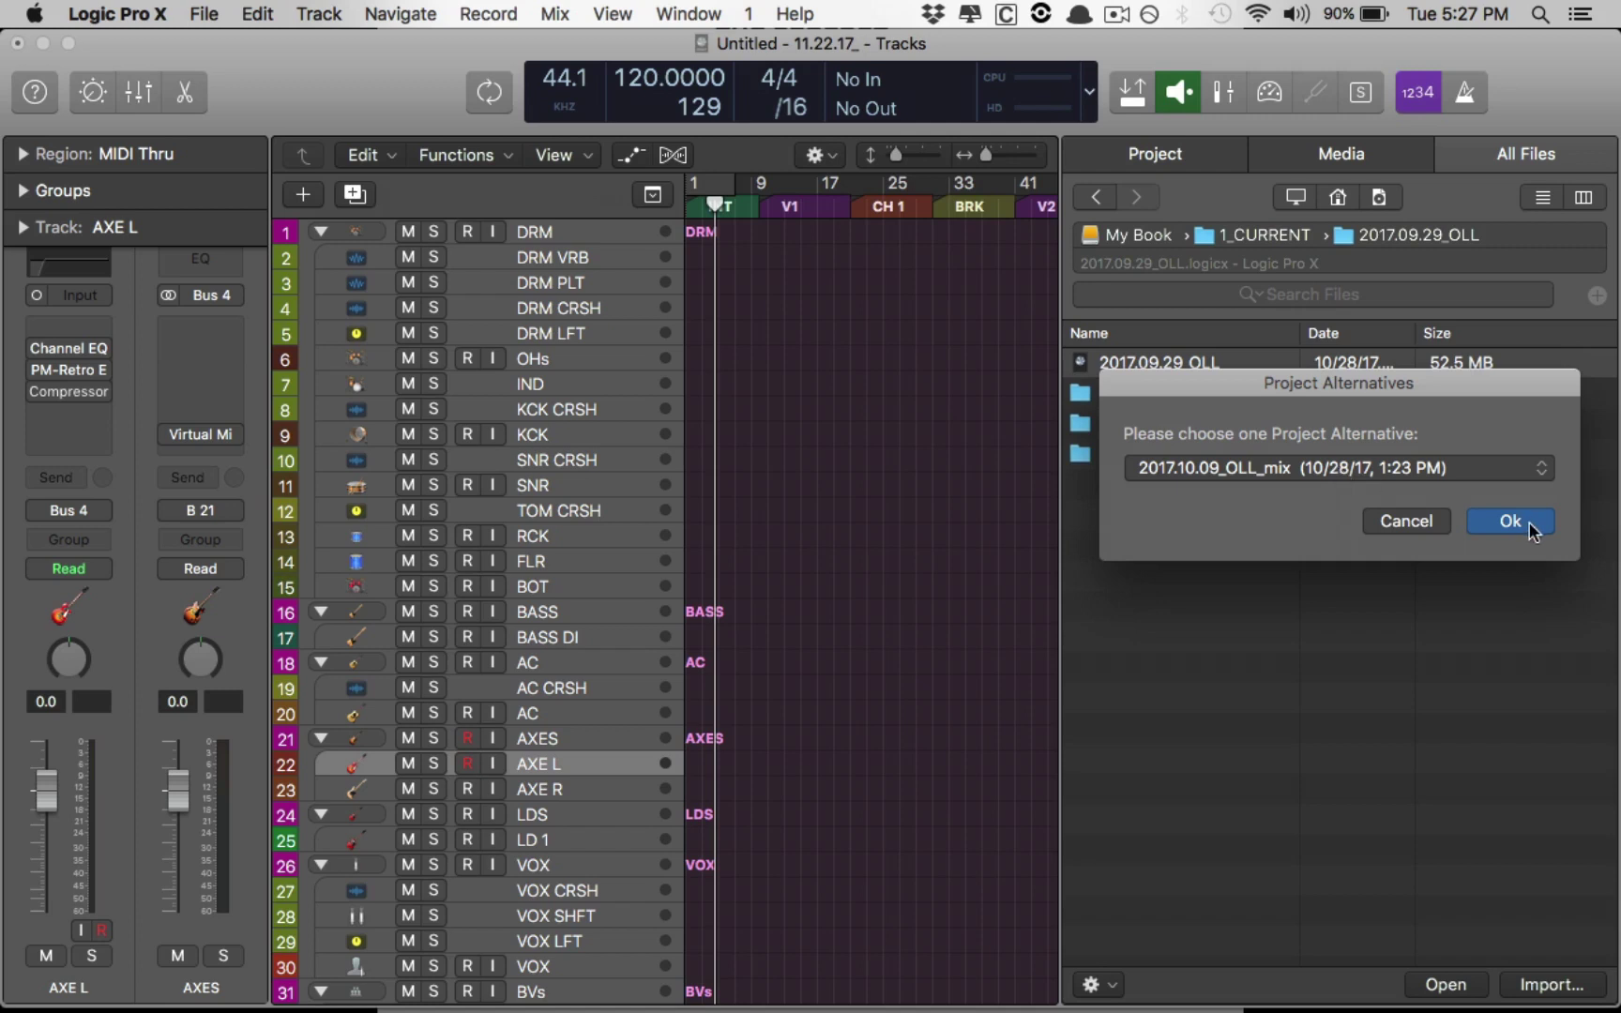
click(1501, 521)
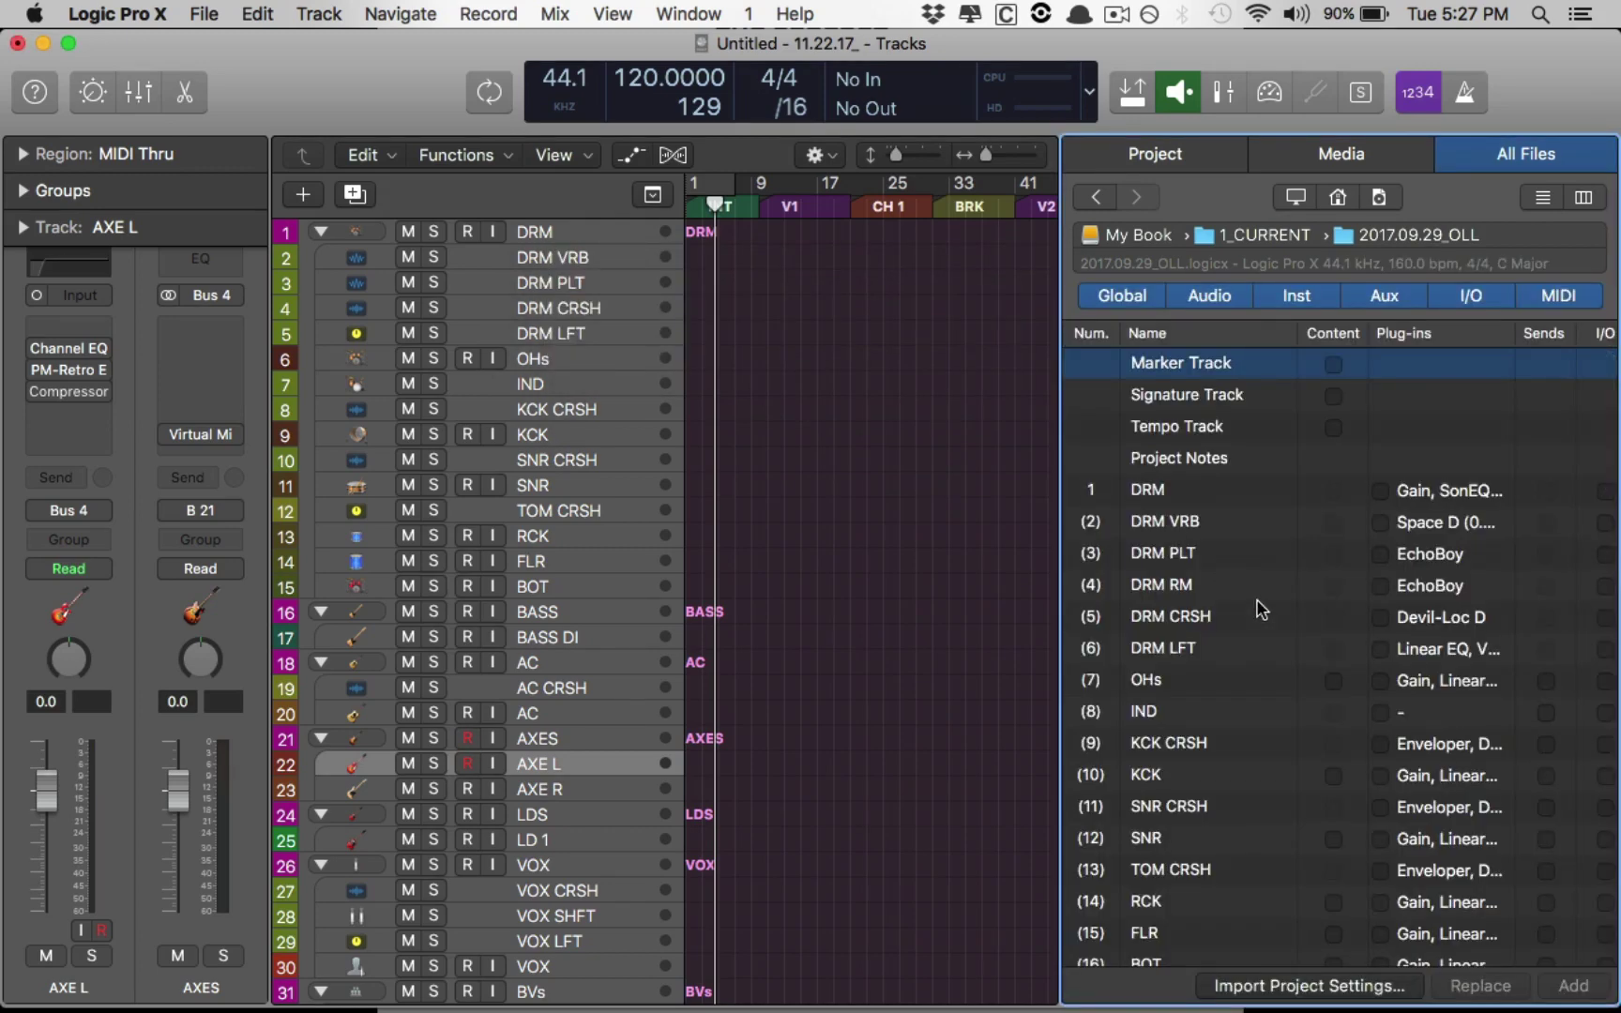
Step: Resize the import list's name, plug-ins and I/O columns and widen the browser to reveal Automation
scroll(1262, 610, down, 20)
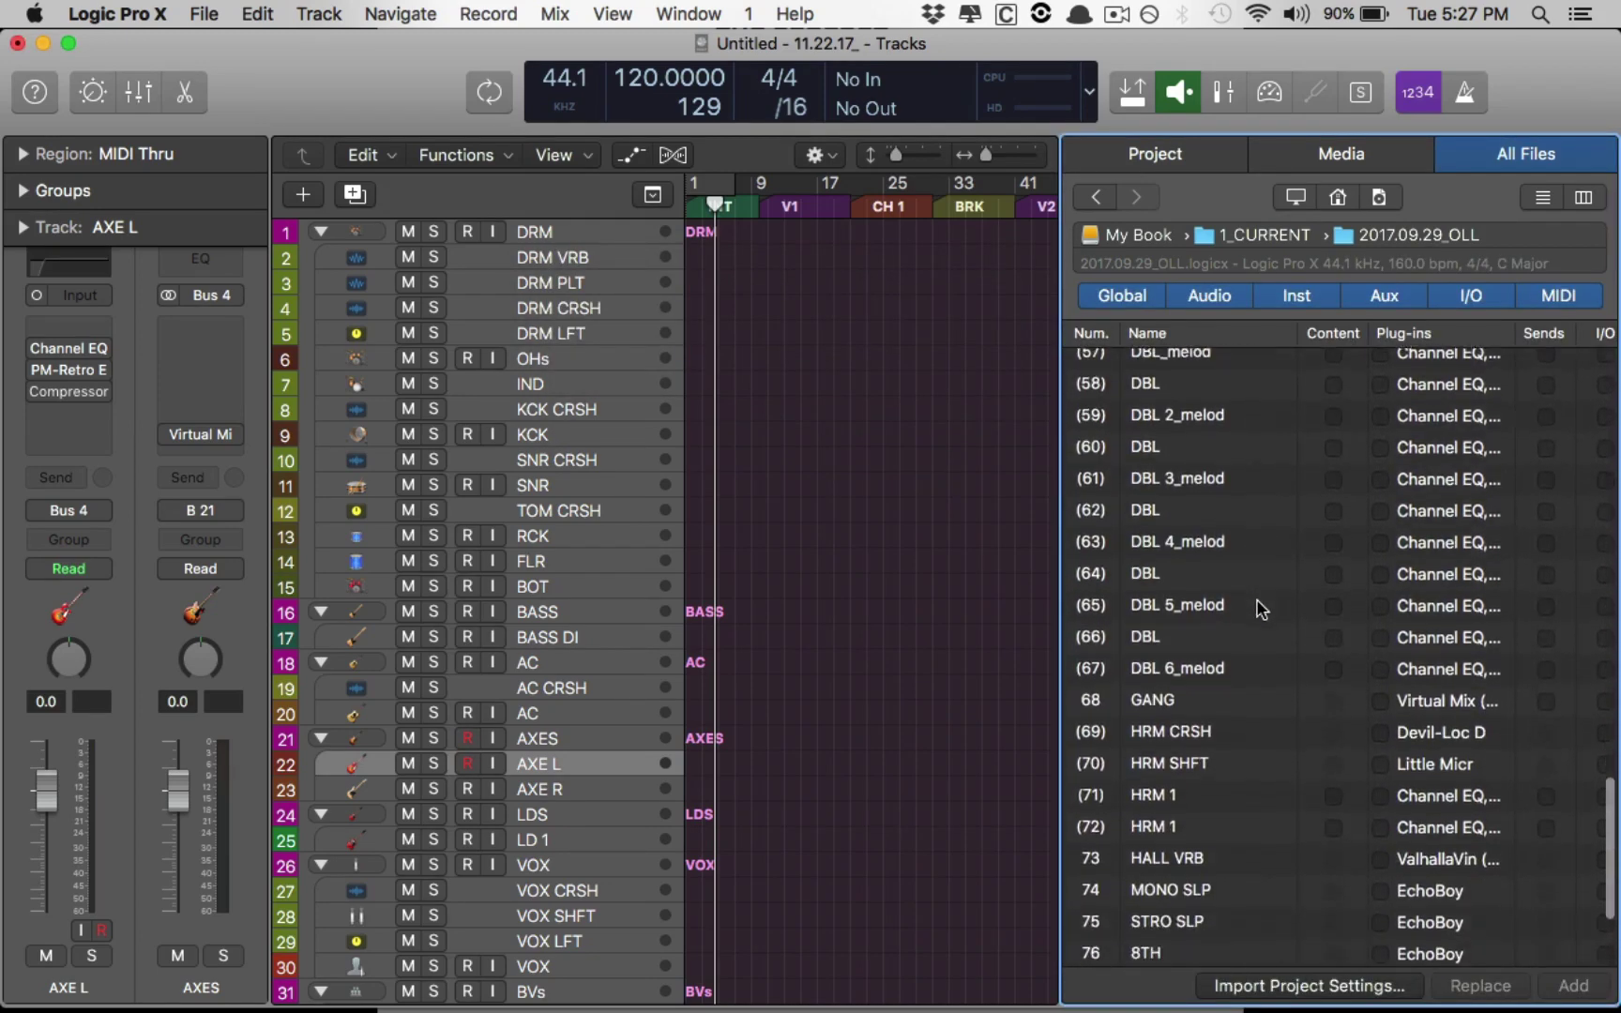
scroll(1262, 610, down, 4)
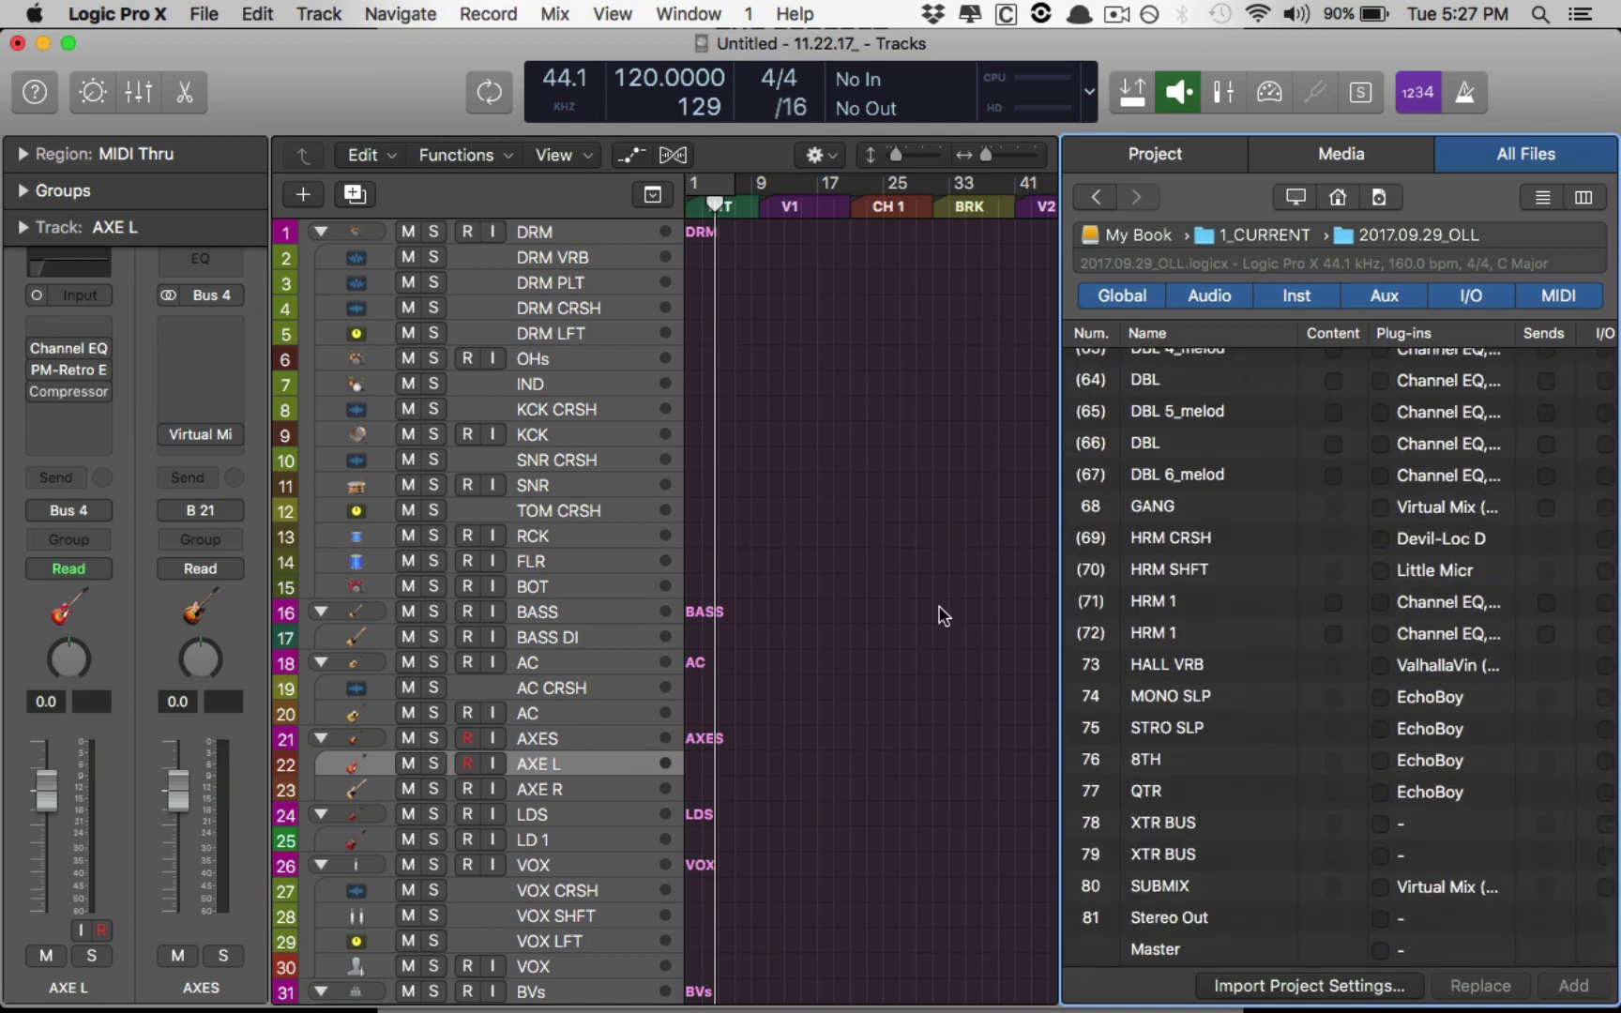
scroll(1143, 629, up, 15)
scroll(1143, 629, up, 8)
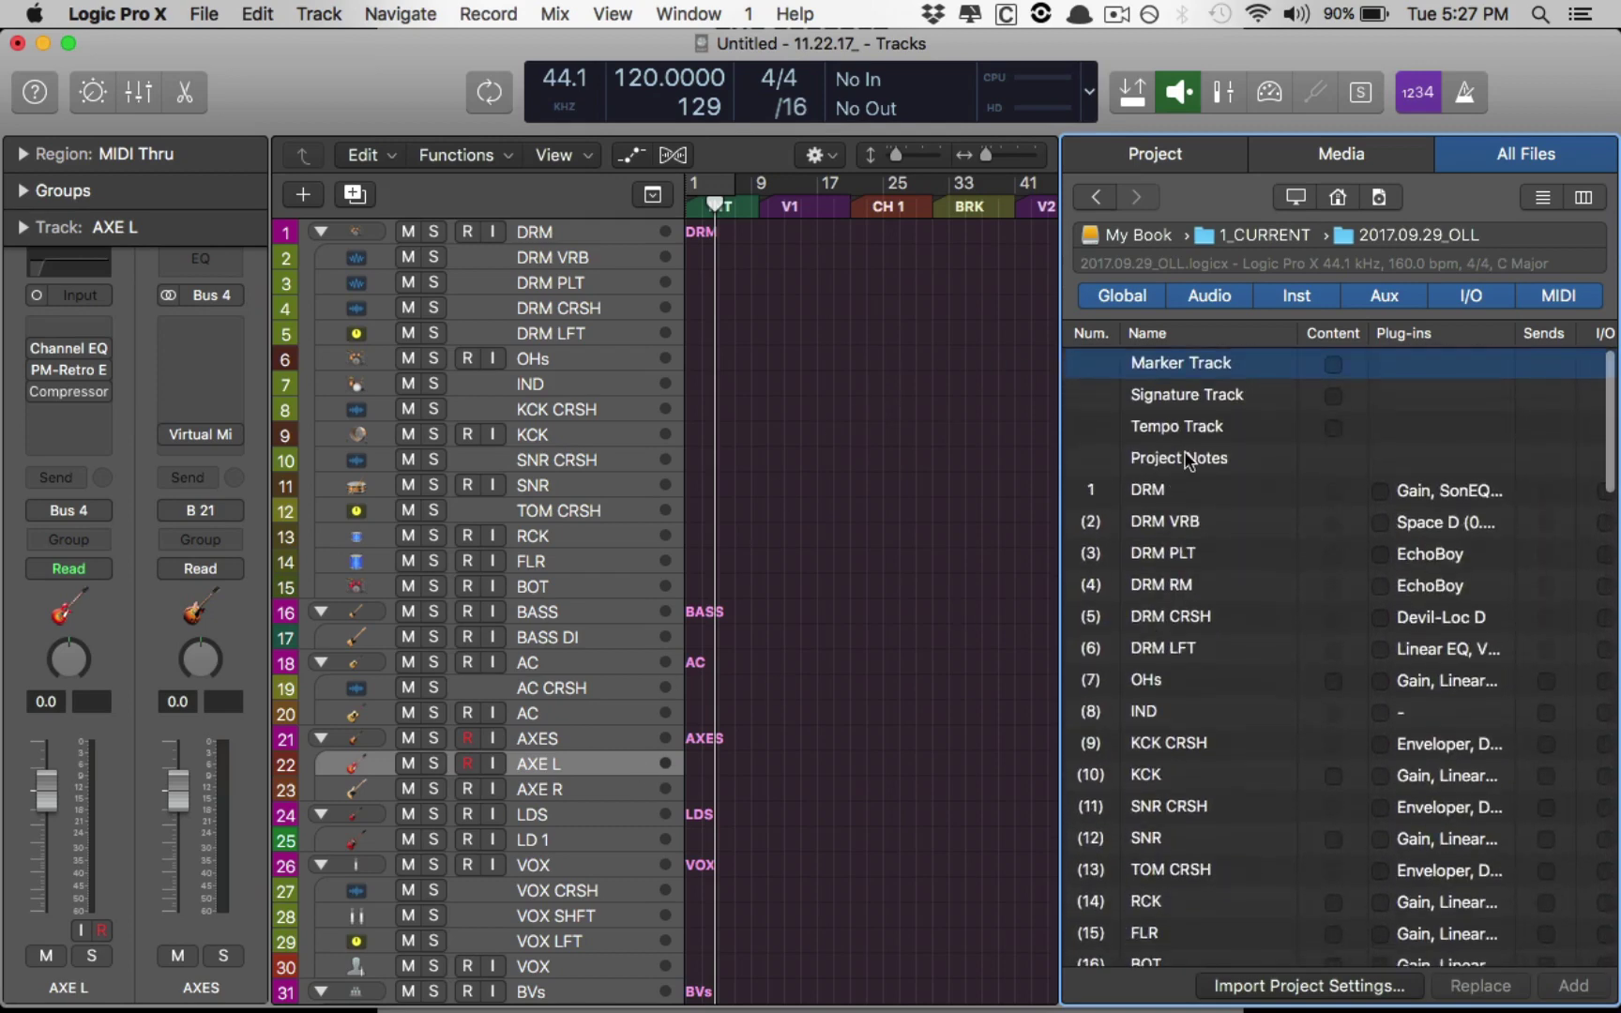
drag(1297, 328, 1211, 330)
drag(1426, 333, 1391, 335)
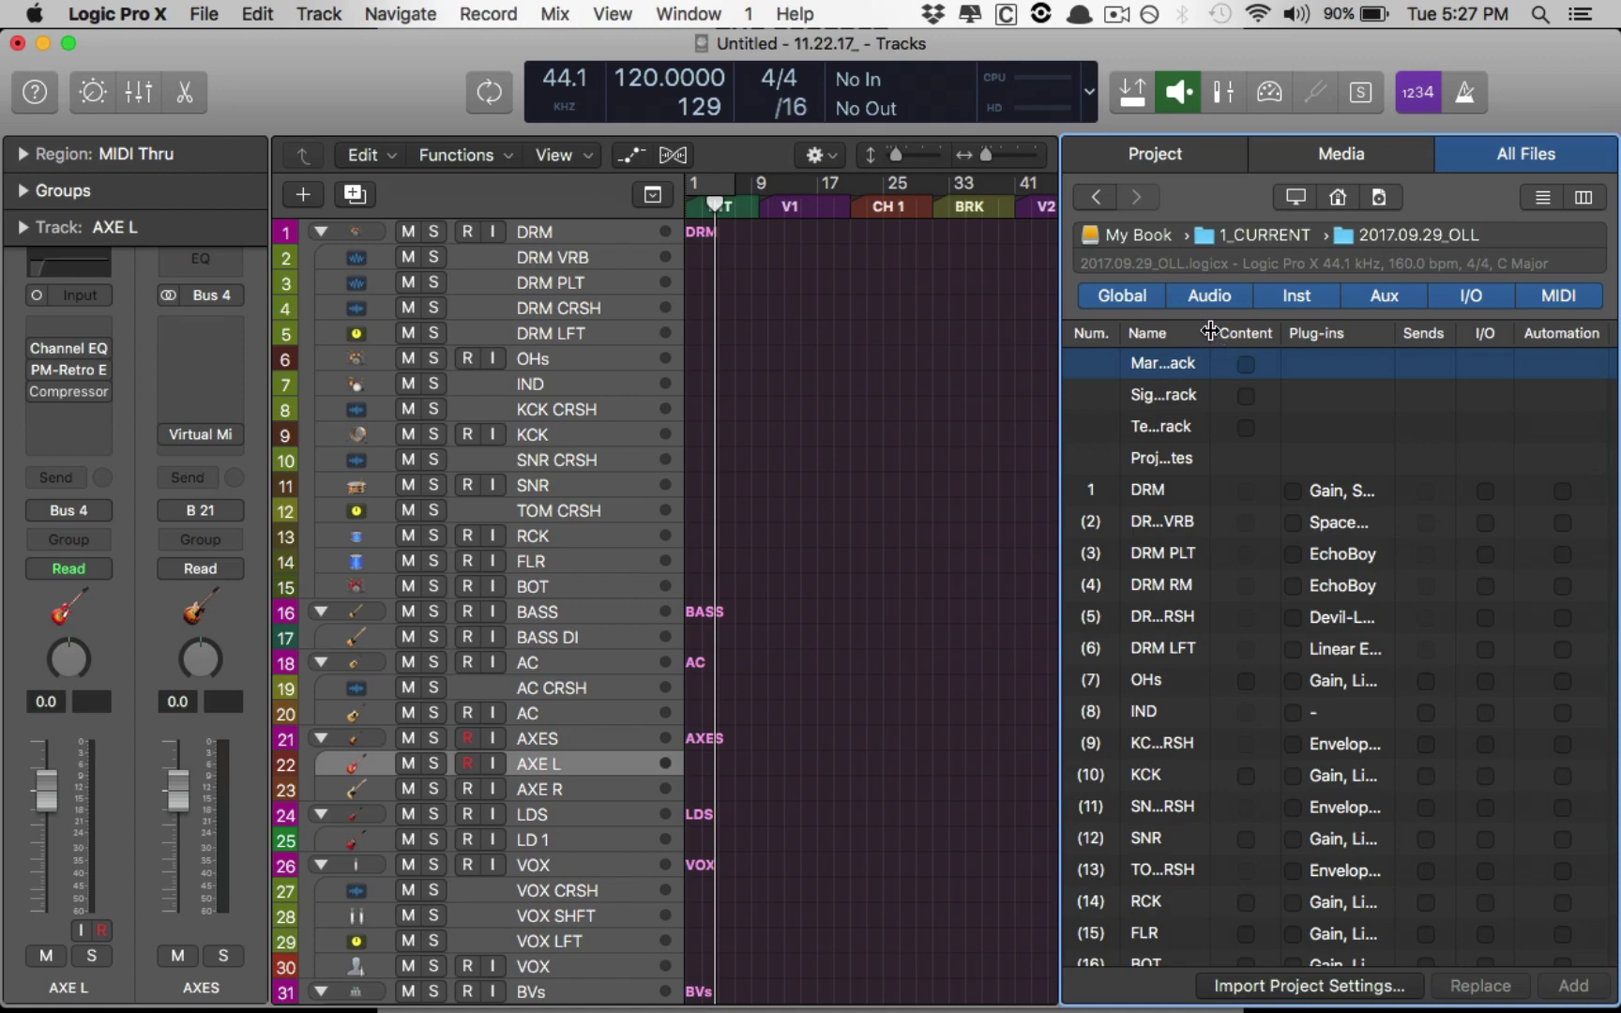
drag(1211, 330, 1302, 331)
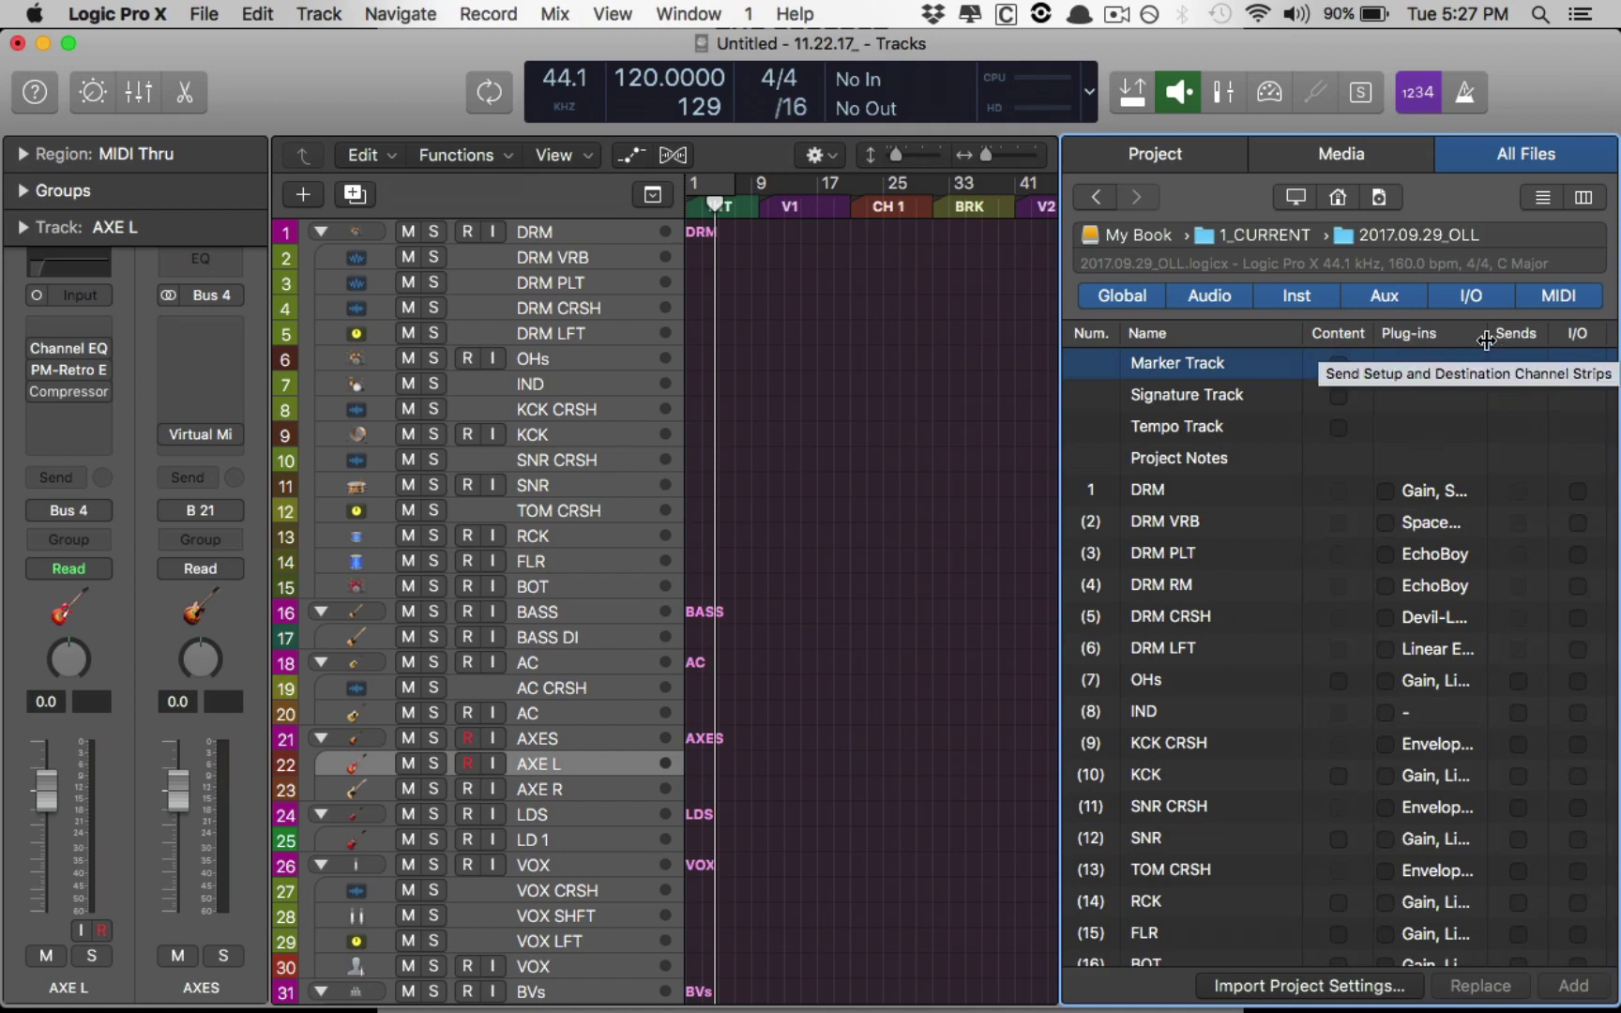
drag(1487, 340, 1455, 336)
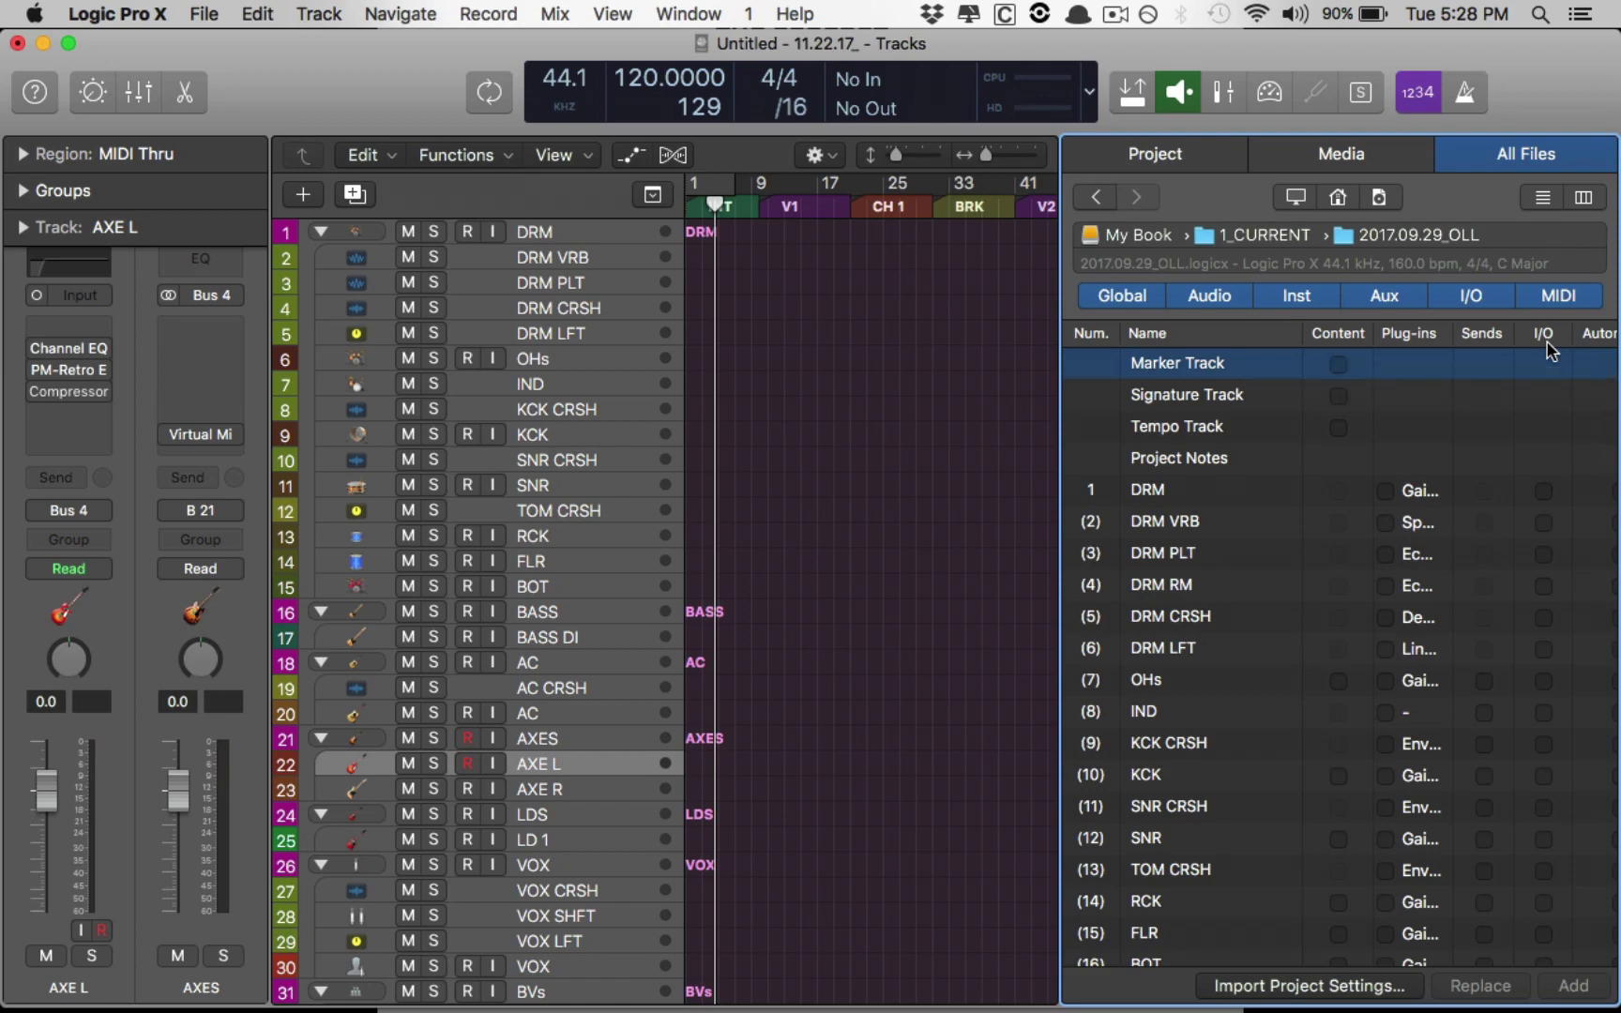
drag(1577, 336, 1543, 338)
drag(1056, 346, 913, 347)
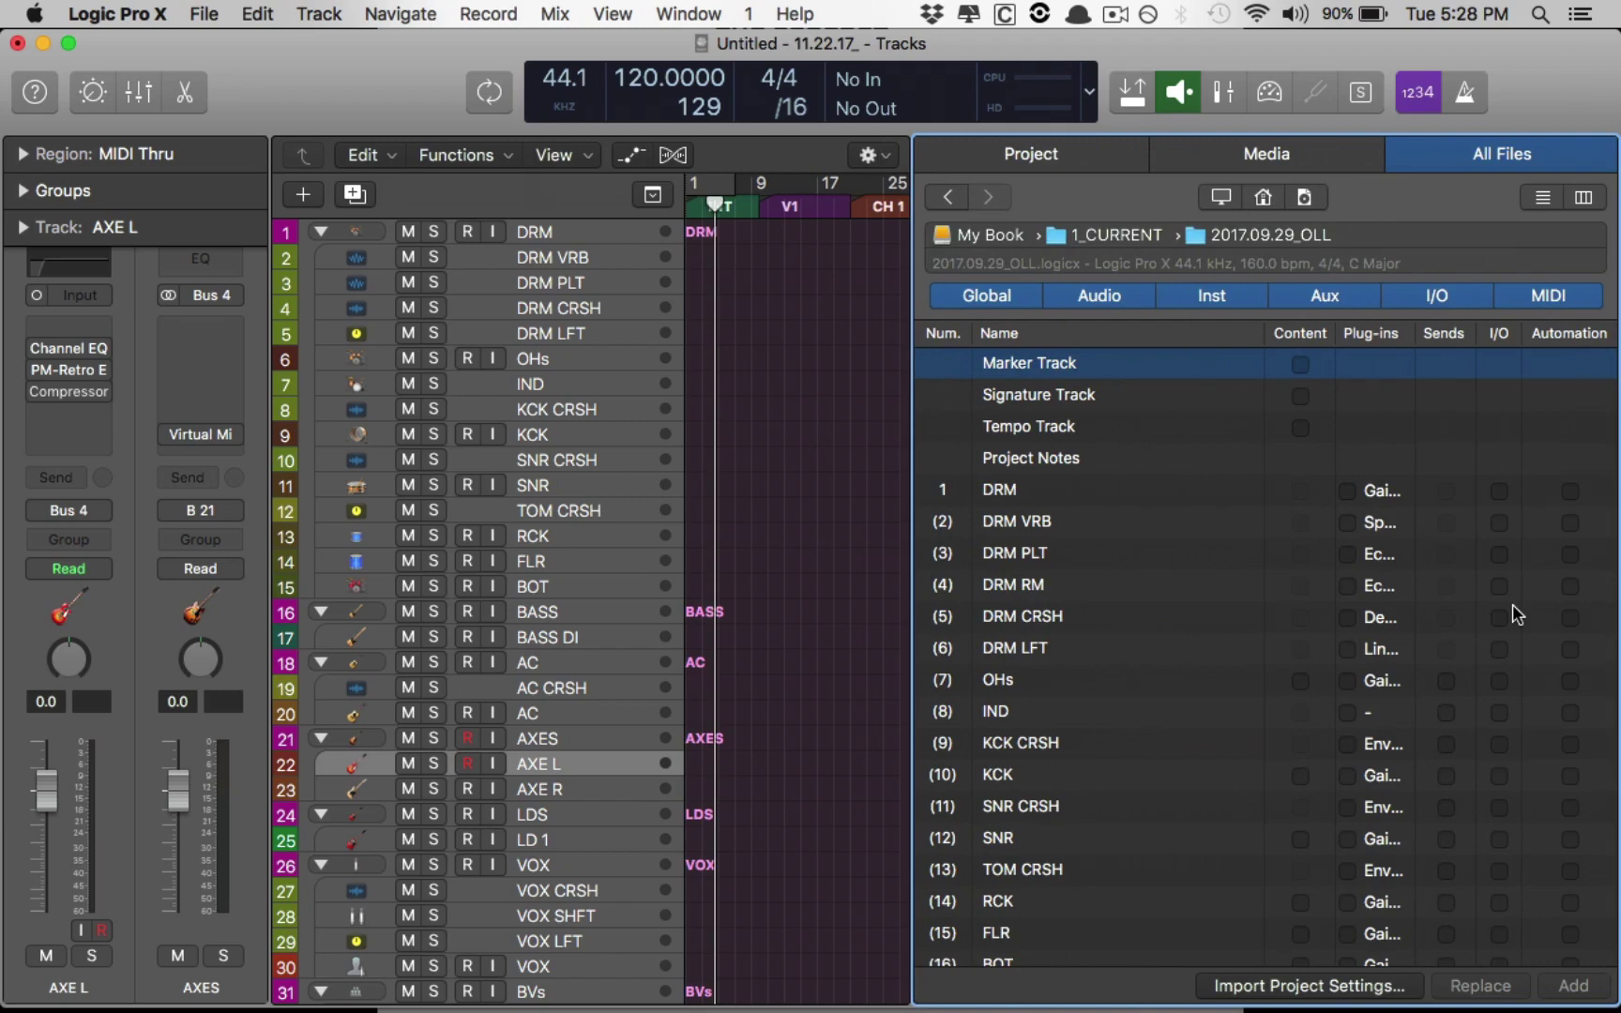
scroll(760, 401, down, 10)
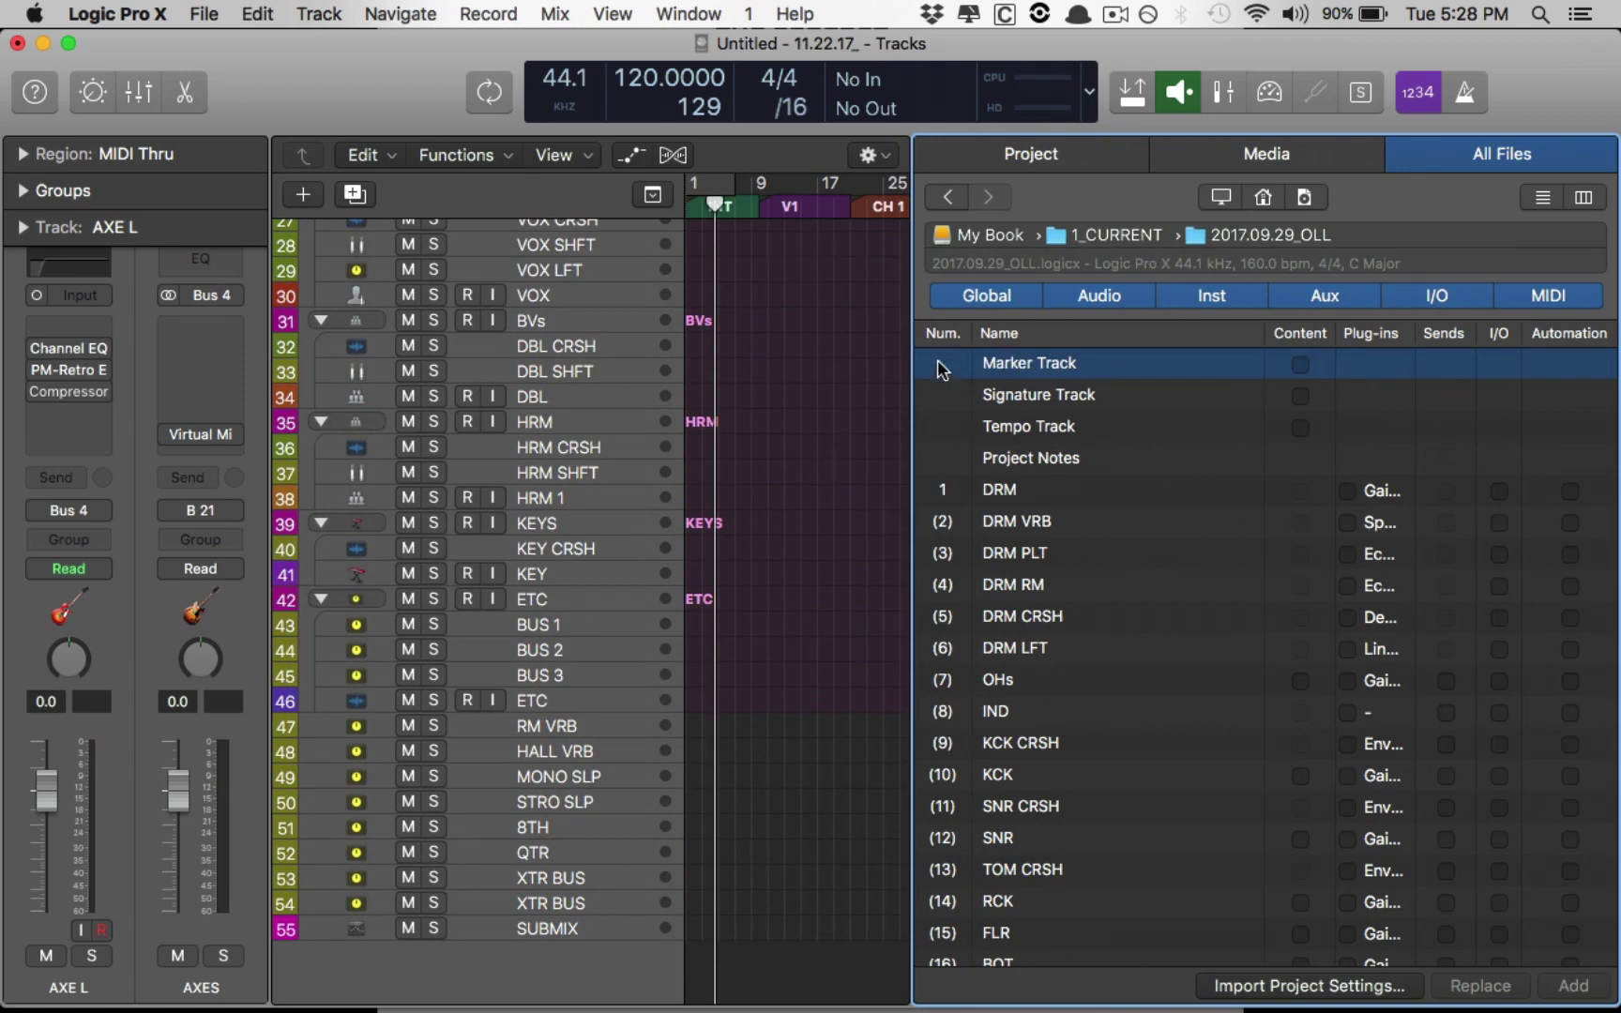
Step: Replace this project's tempo (160 bpm) and markers with the source's INT, V1, CH 1, CH 2
drag(906, 377, 1060, 385)
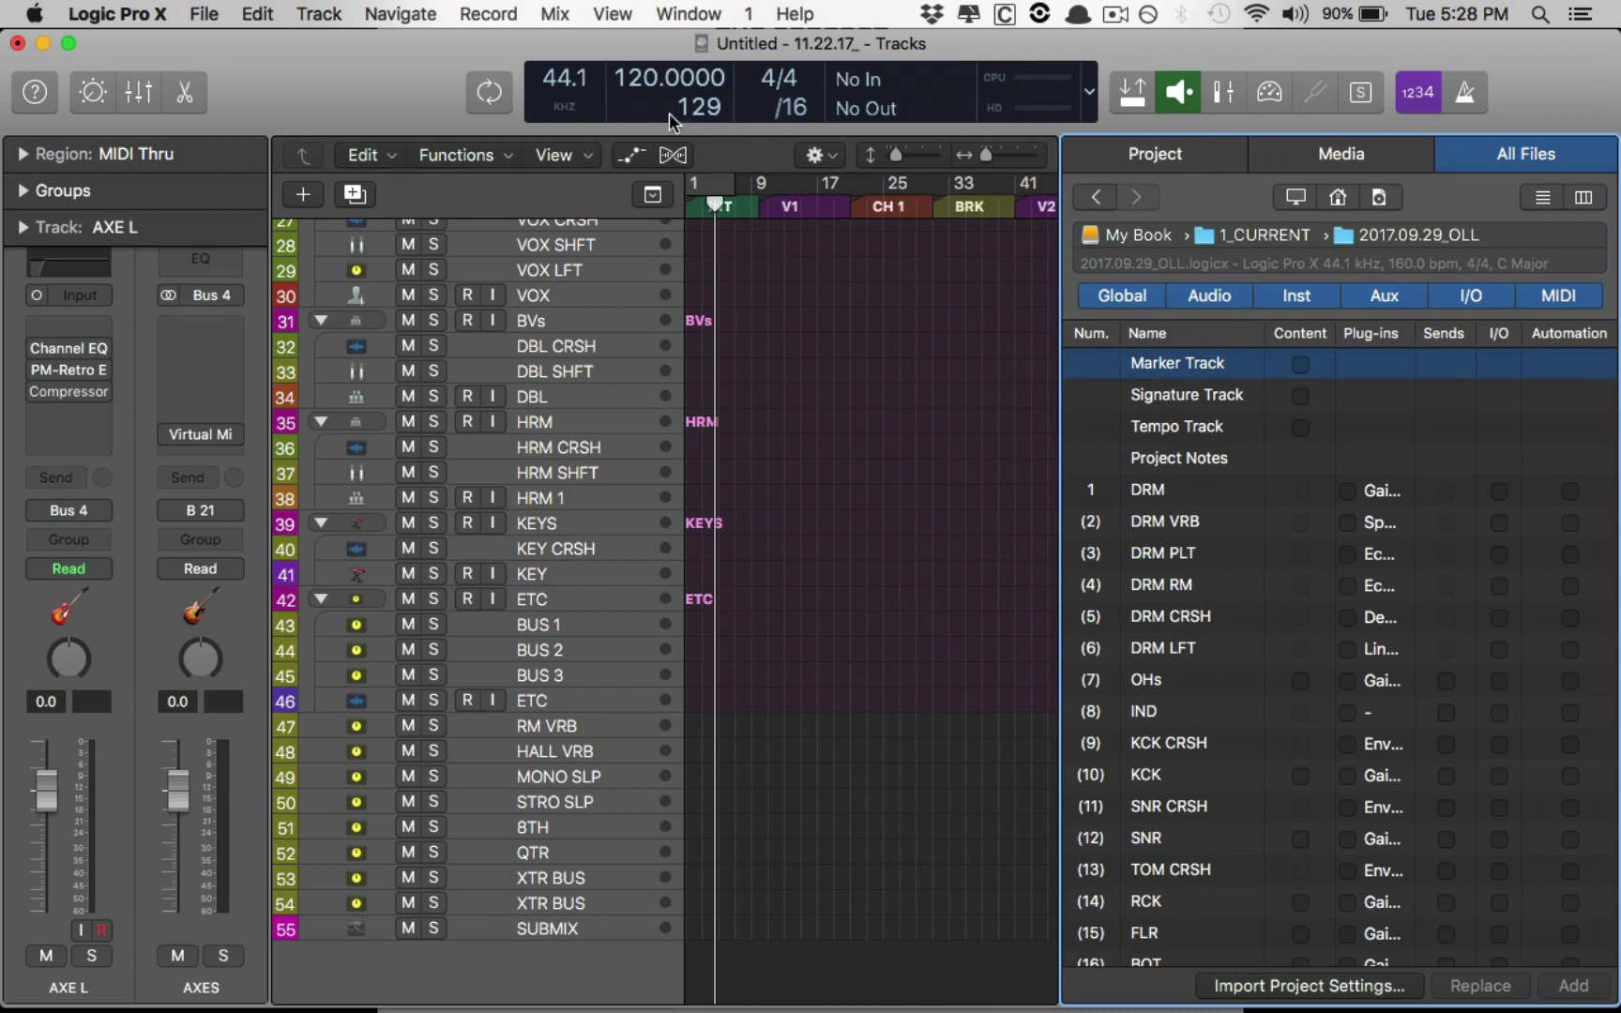
click(1299, 429)
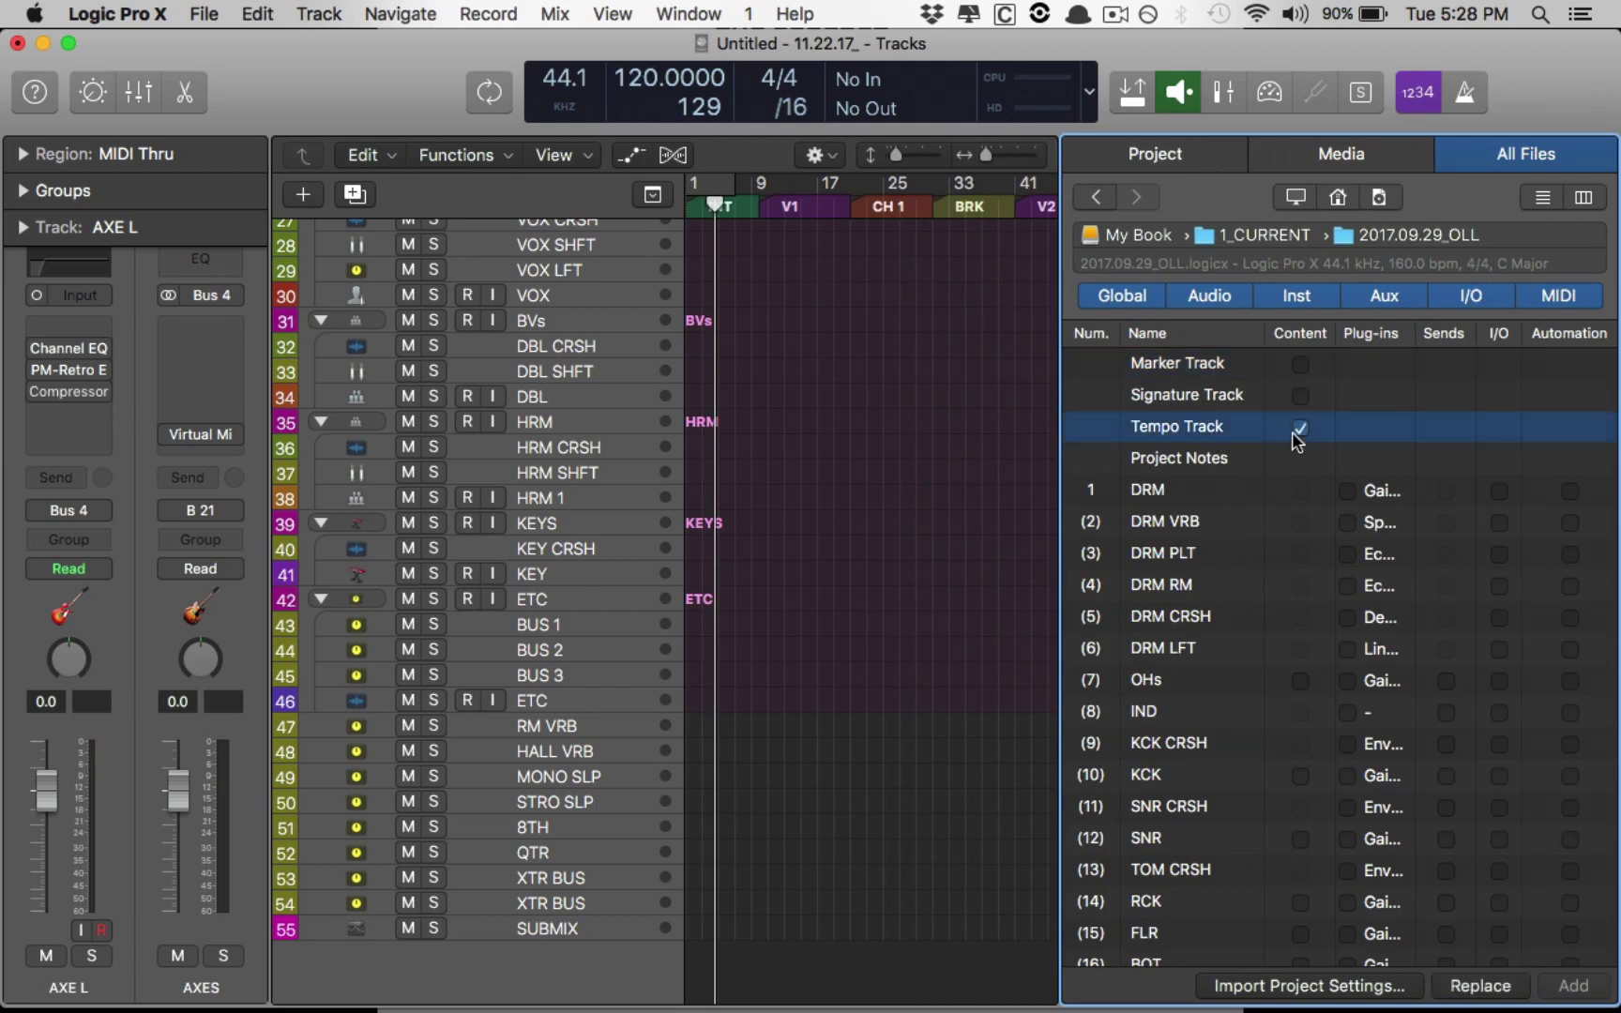
click(1480, 986)
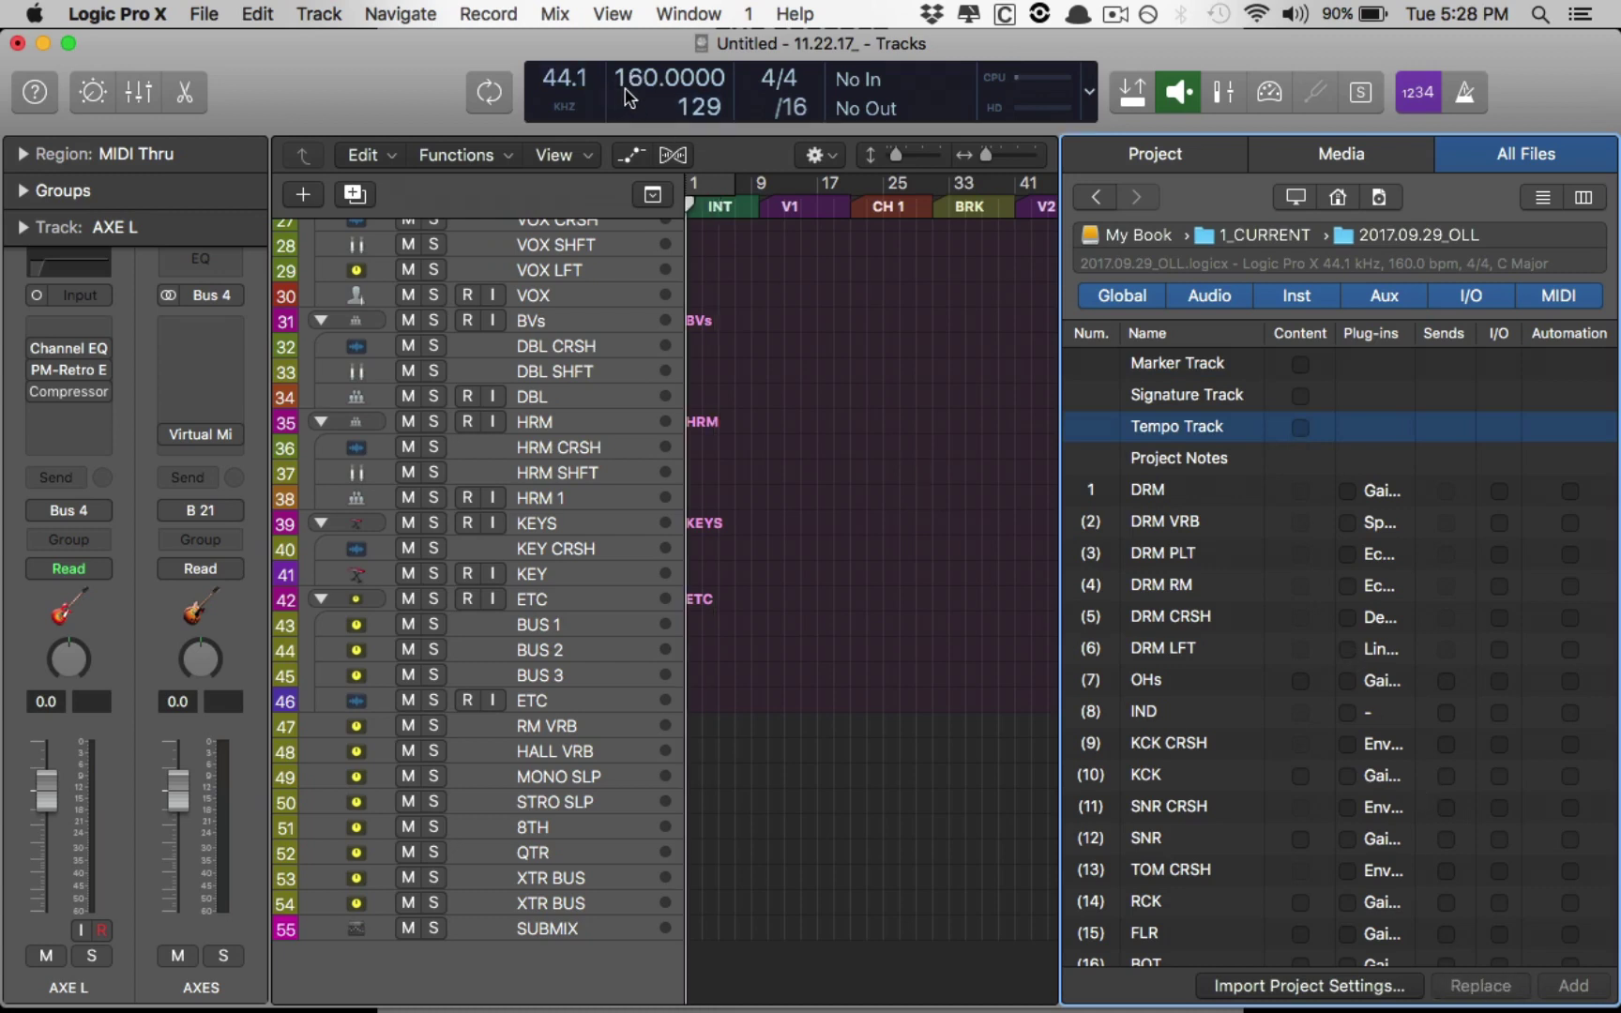
click(1297, 364)
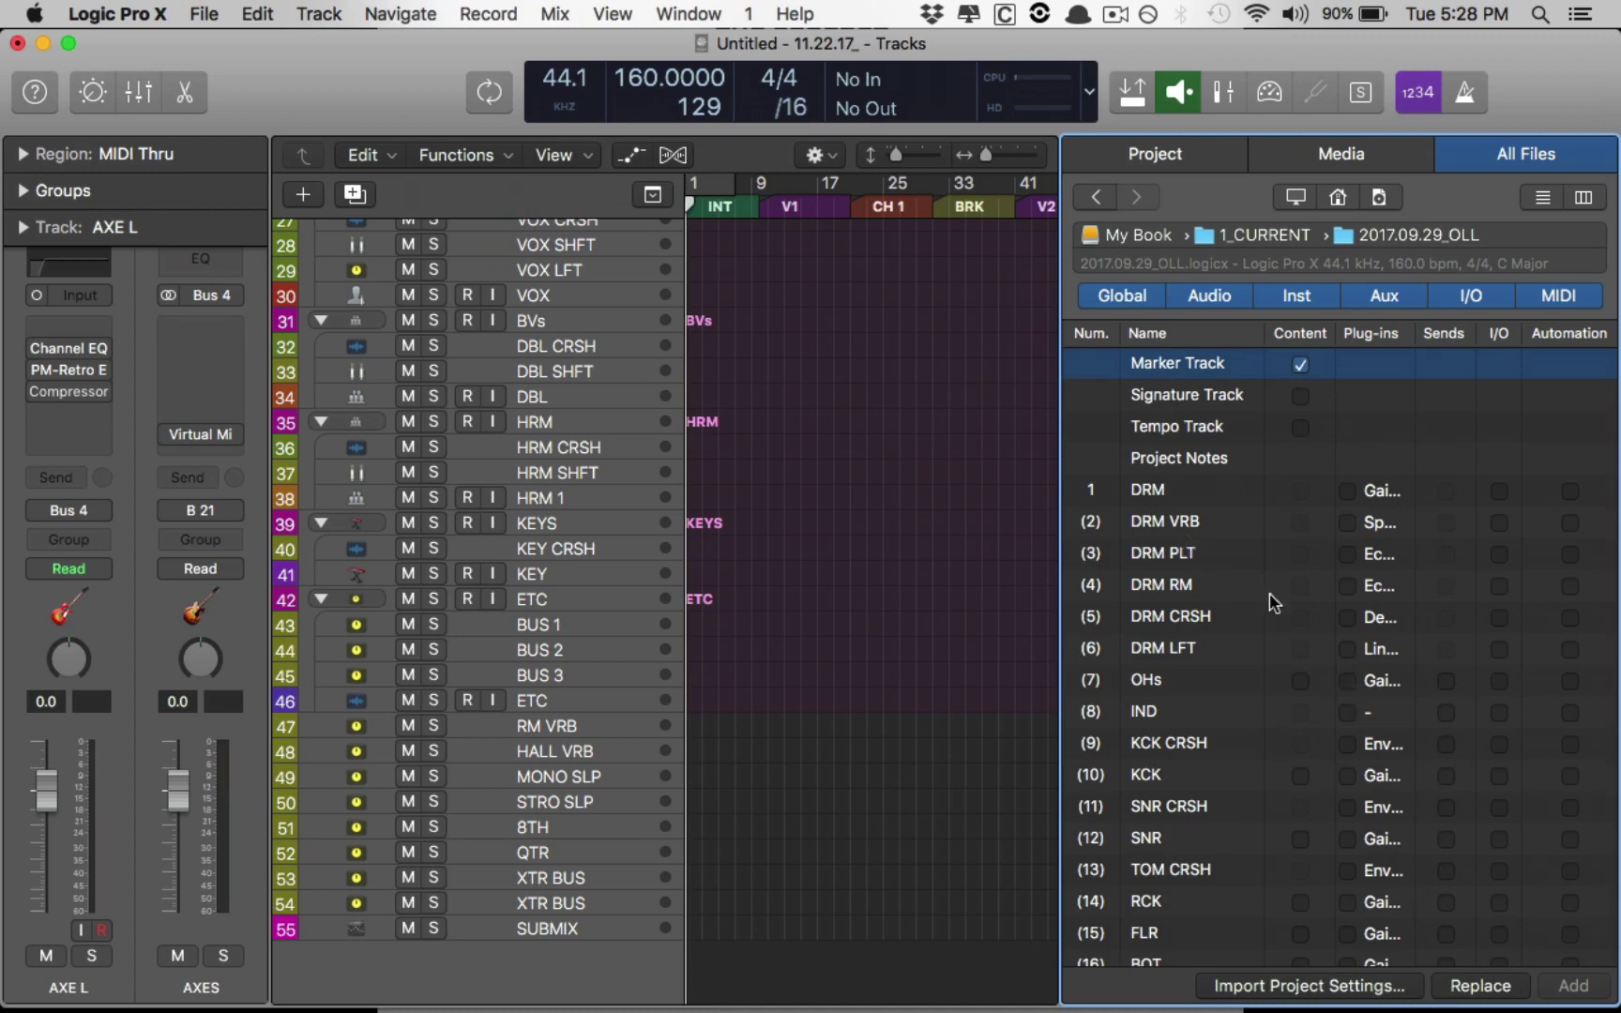
click(1485, 986)
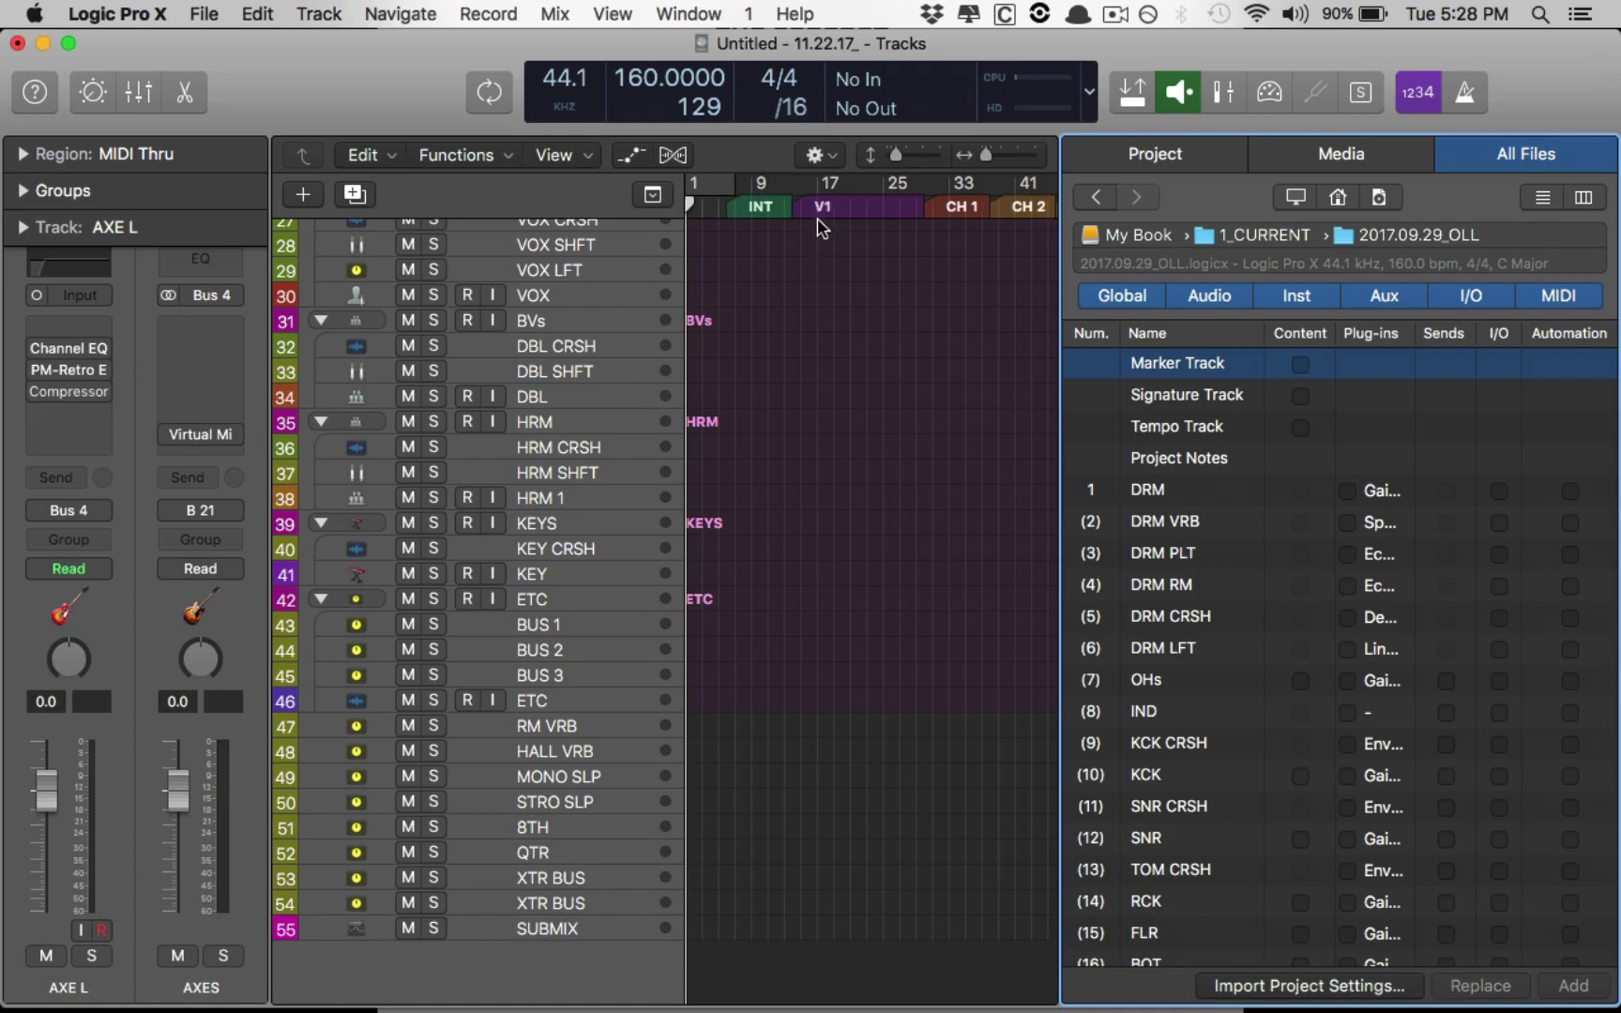
scroll(820, 237, right, 3)
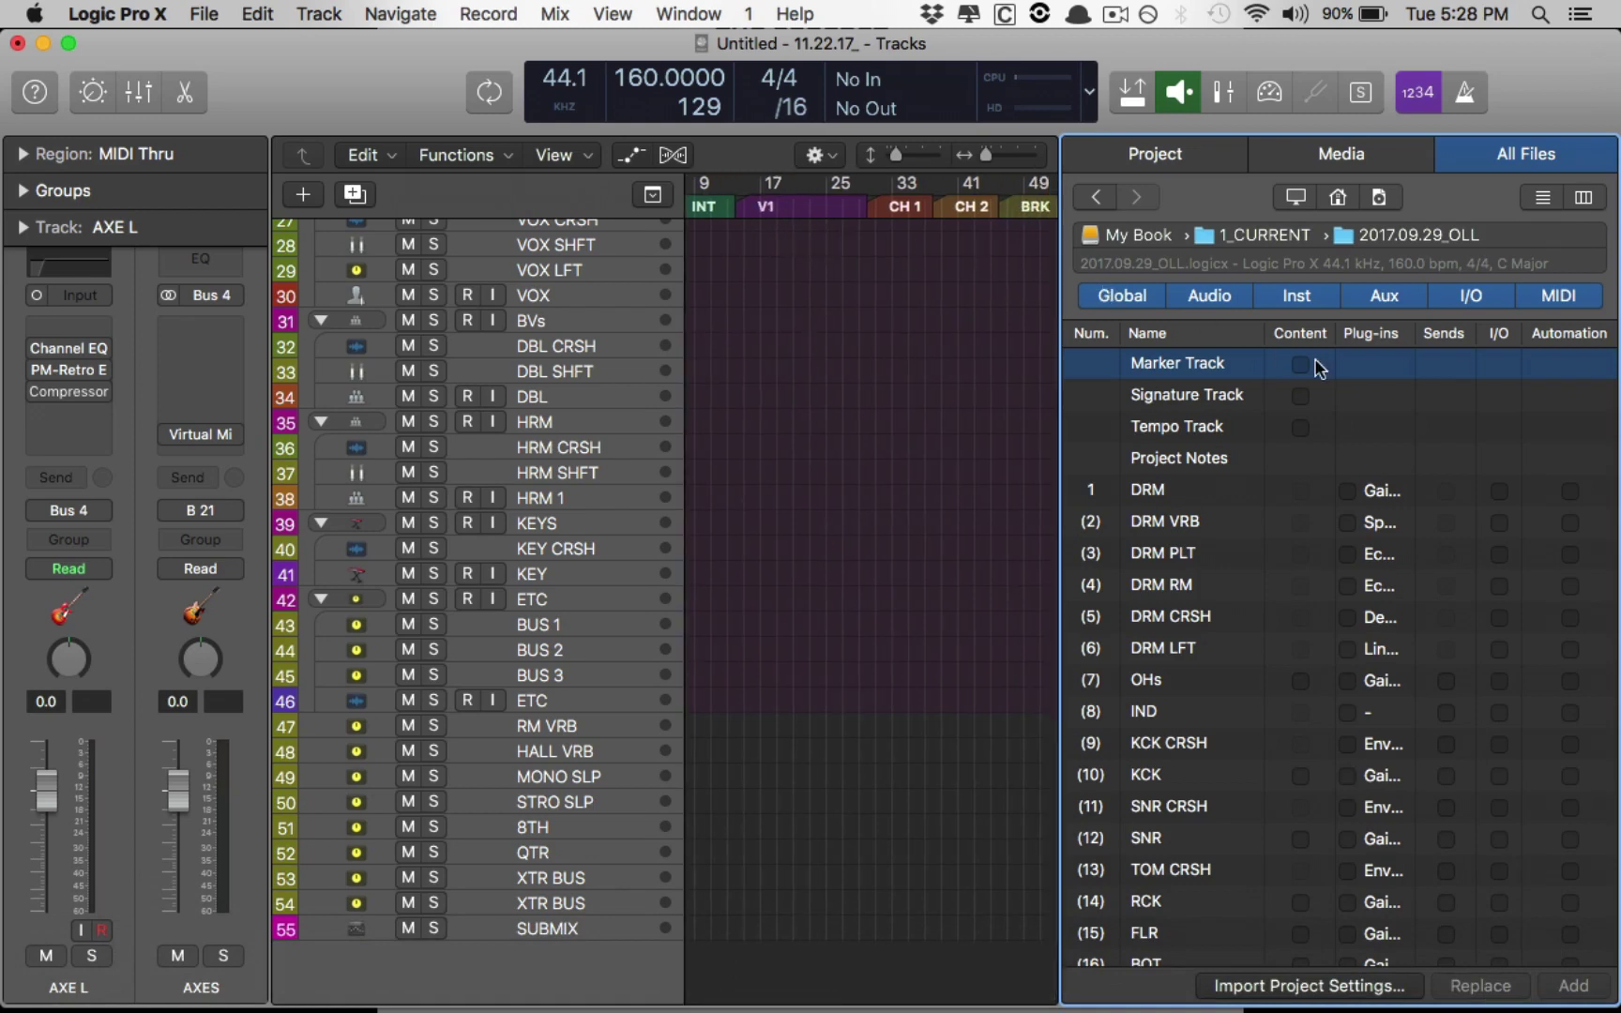
Step: Import the OHs and KCK tracks with their regions below SUBMIX, skipping tempo import
scroll(1314, 375, down, 3)
click(1303, 597)
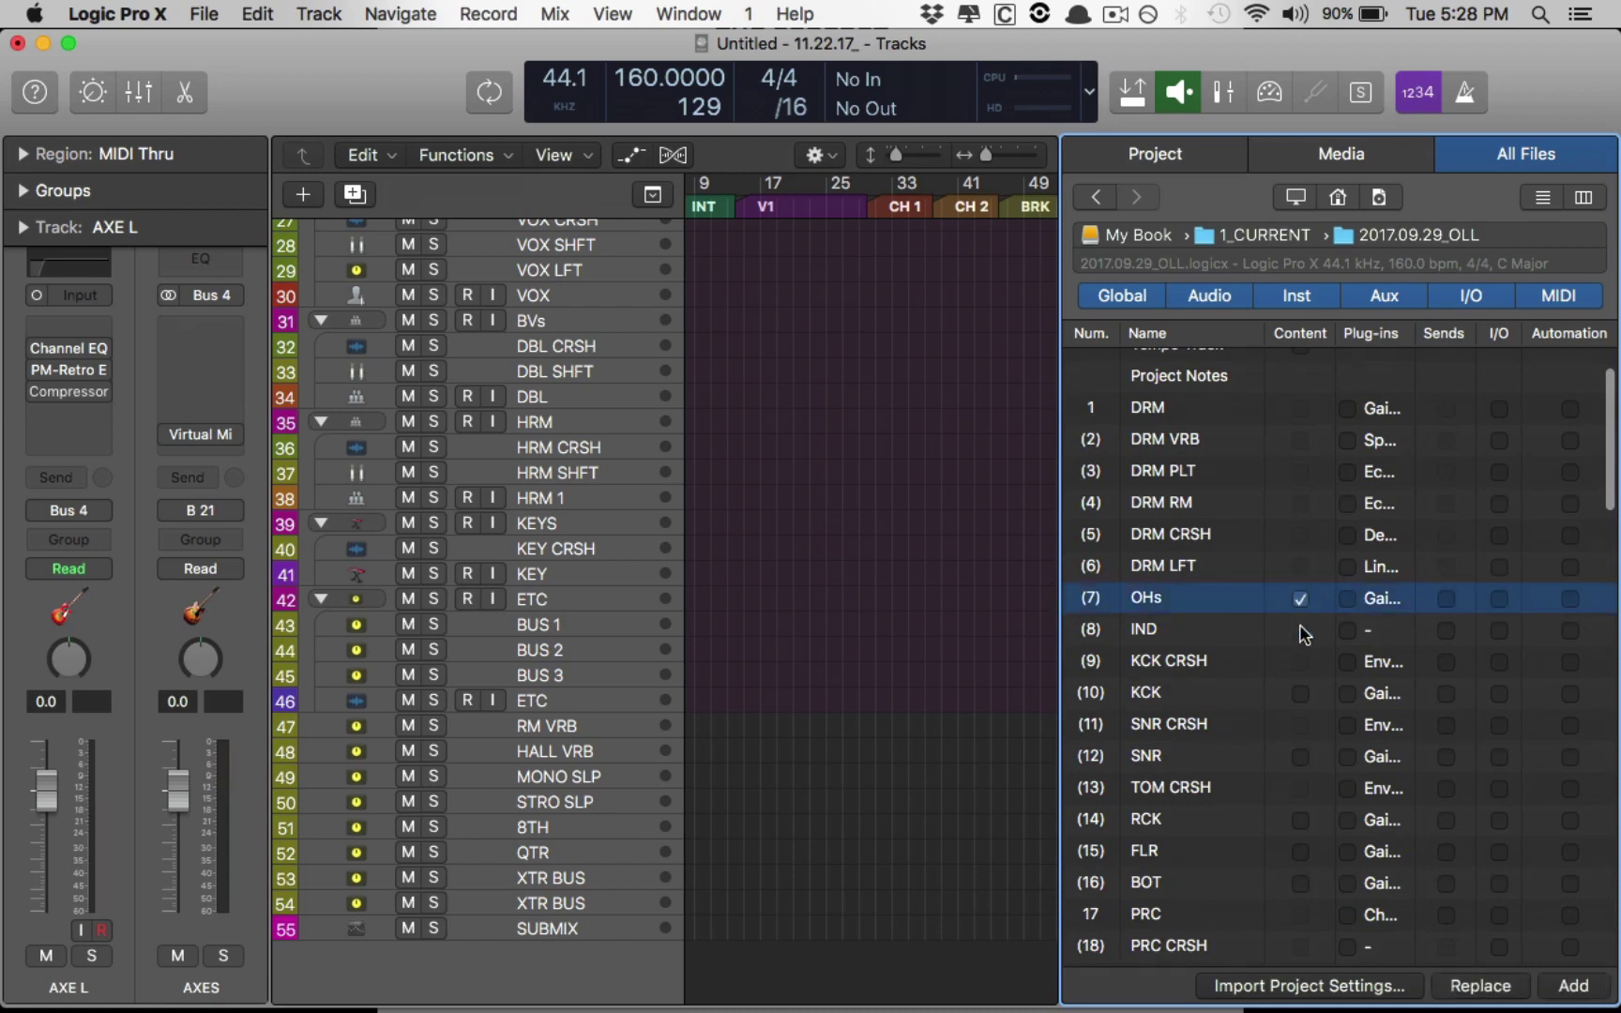
click(1303, 694)
click(615, 925)
scroll(1231, 507, up, 3)
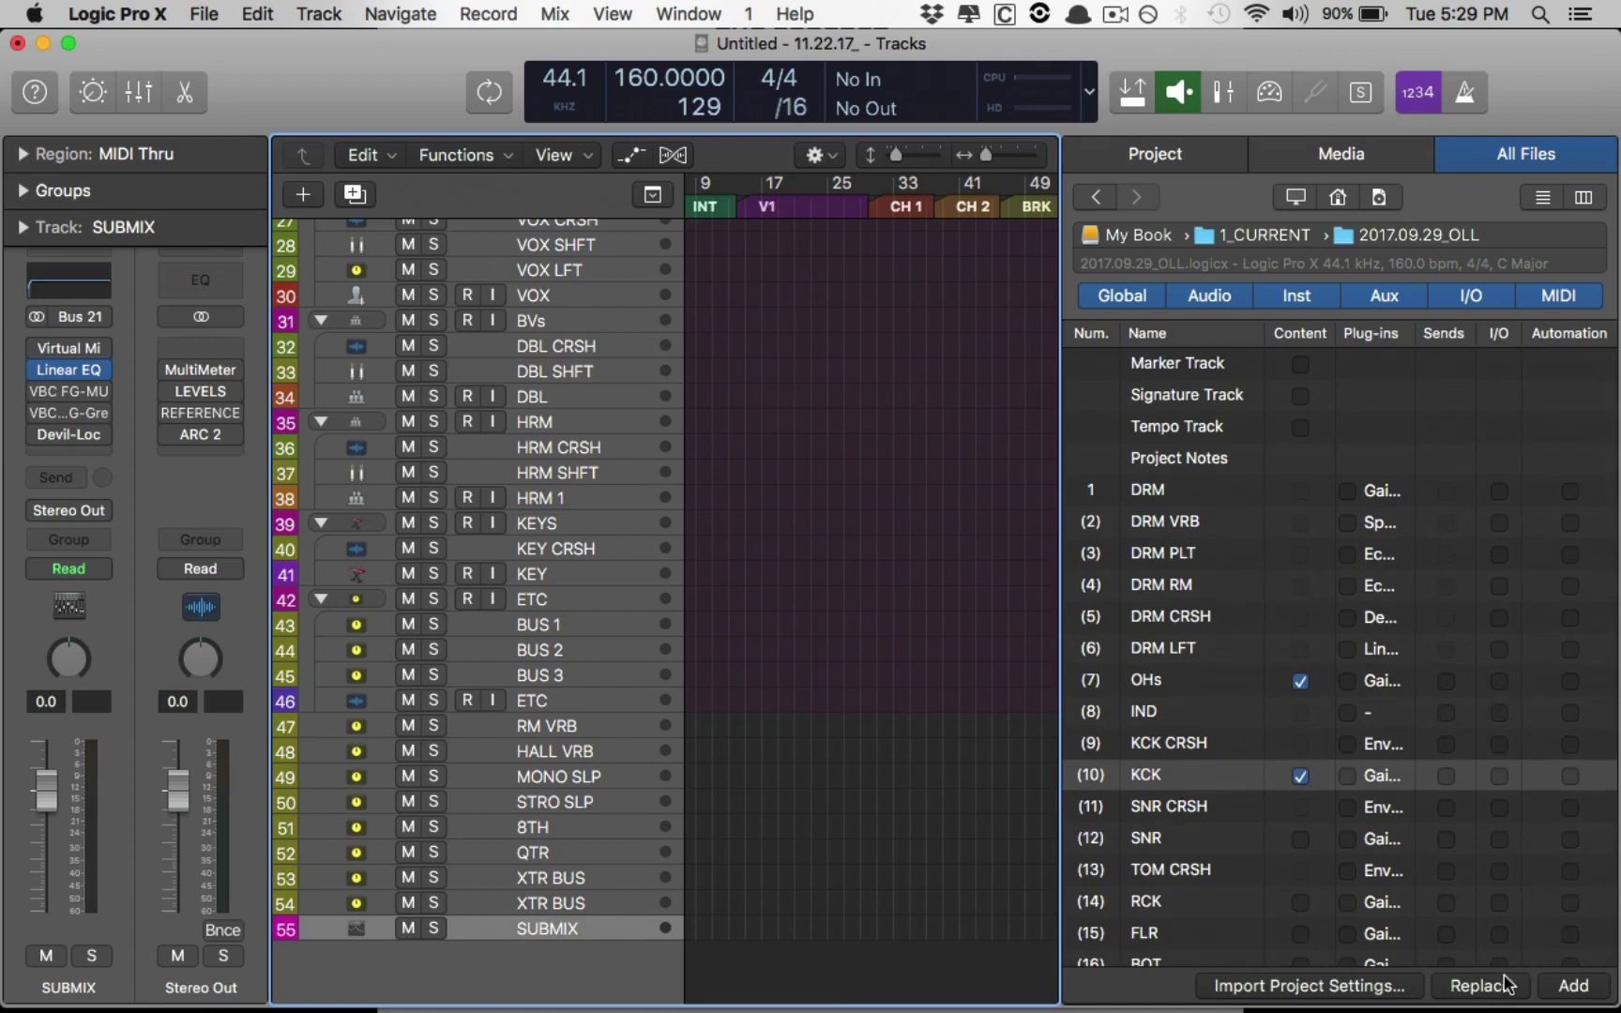
click(1567, 986)
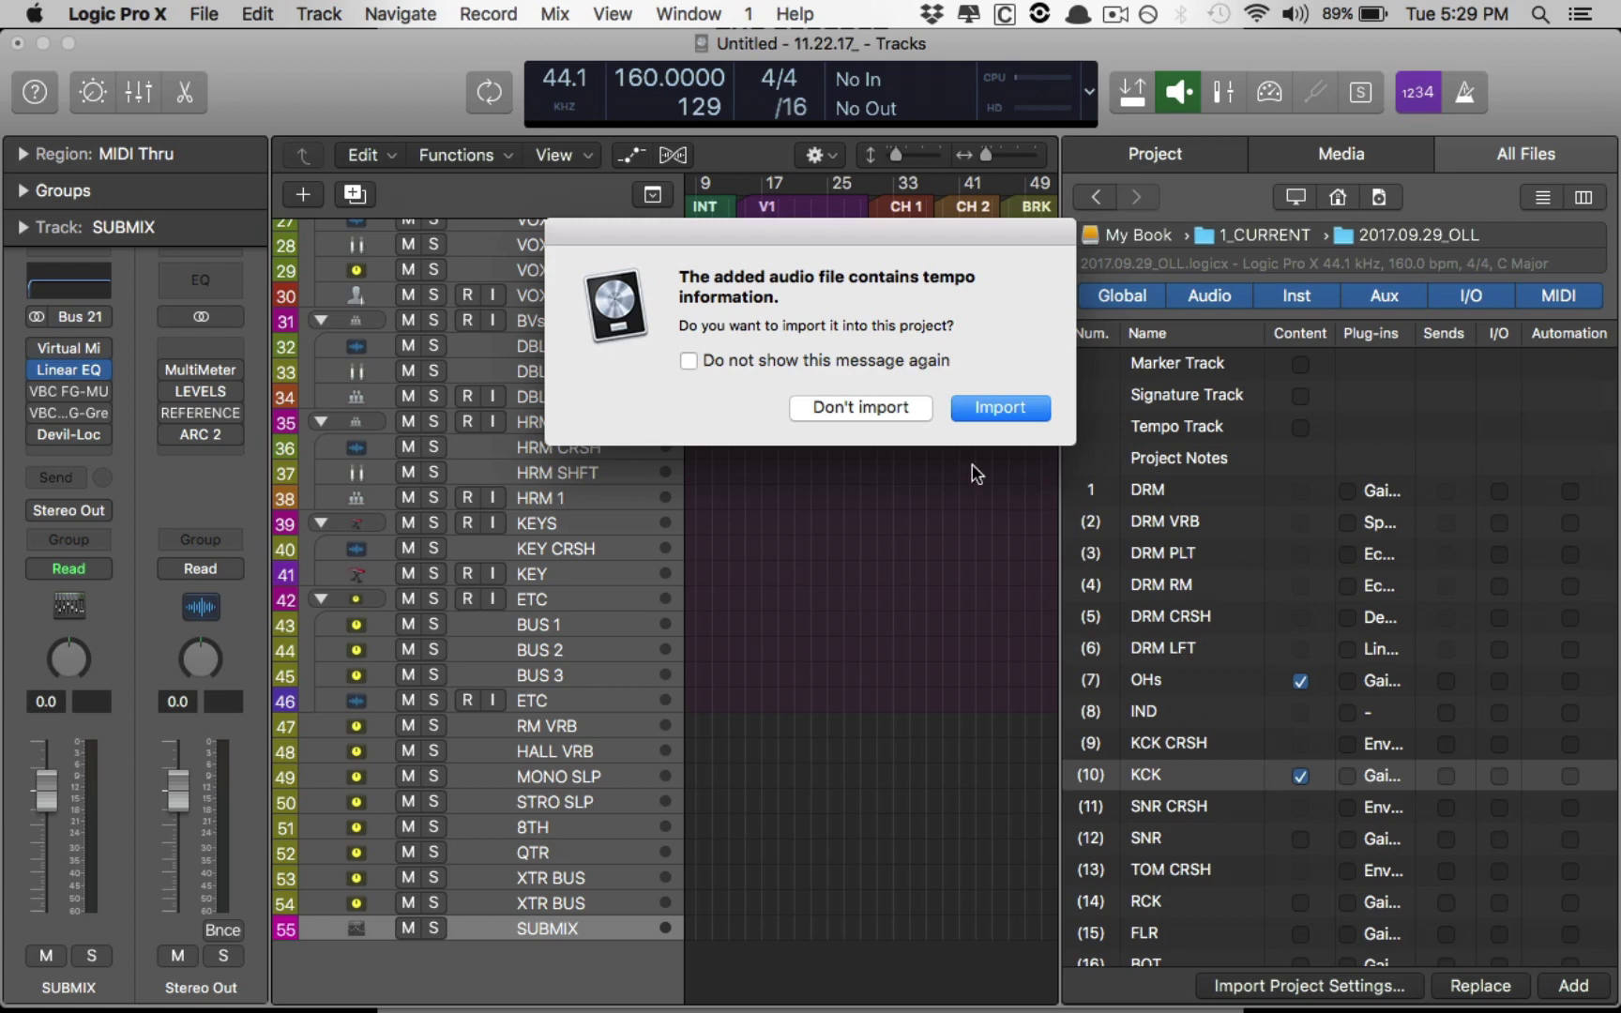
click(890, 409)
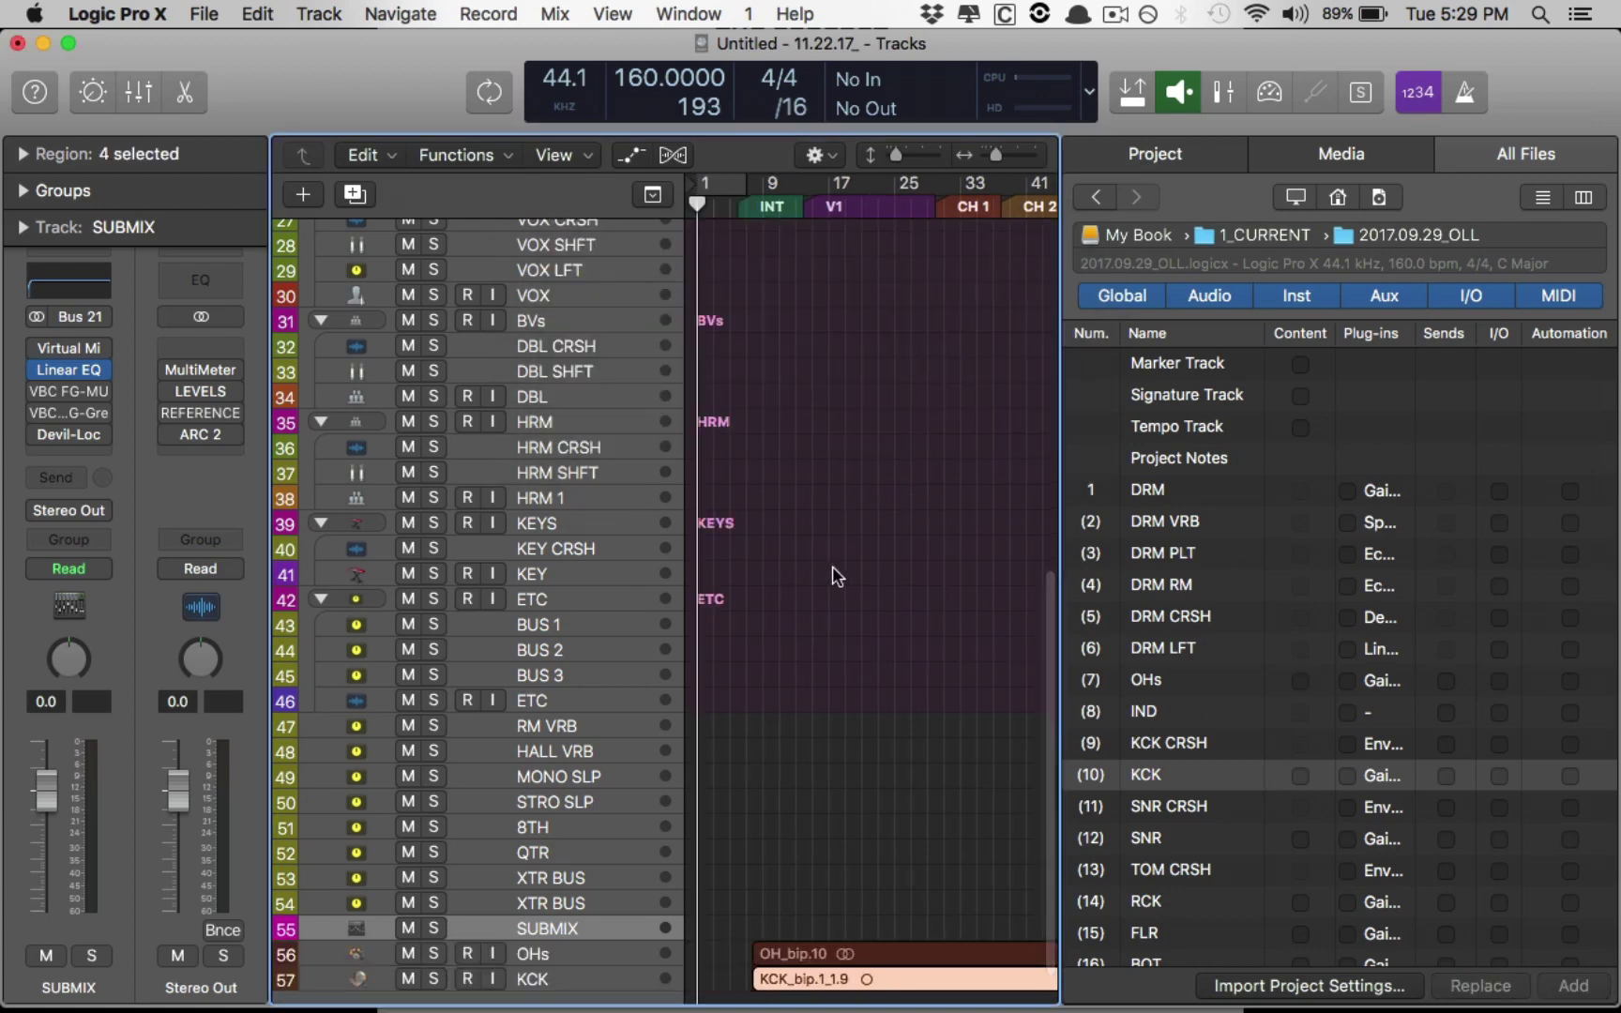
scroll(828, 568, down, 10)
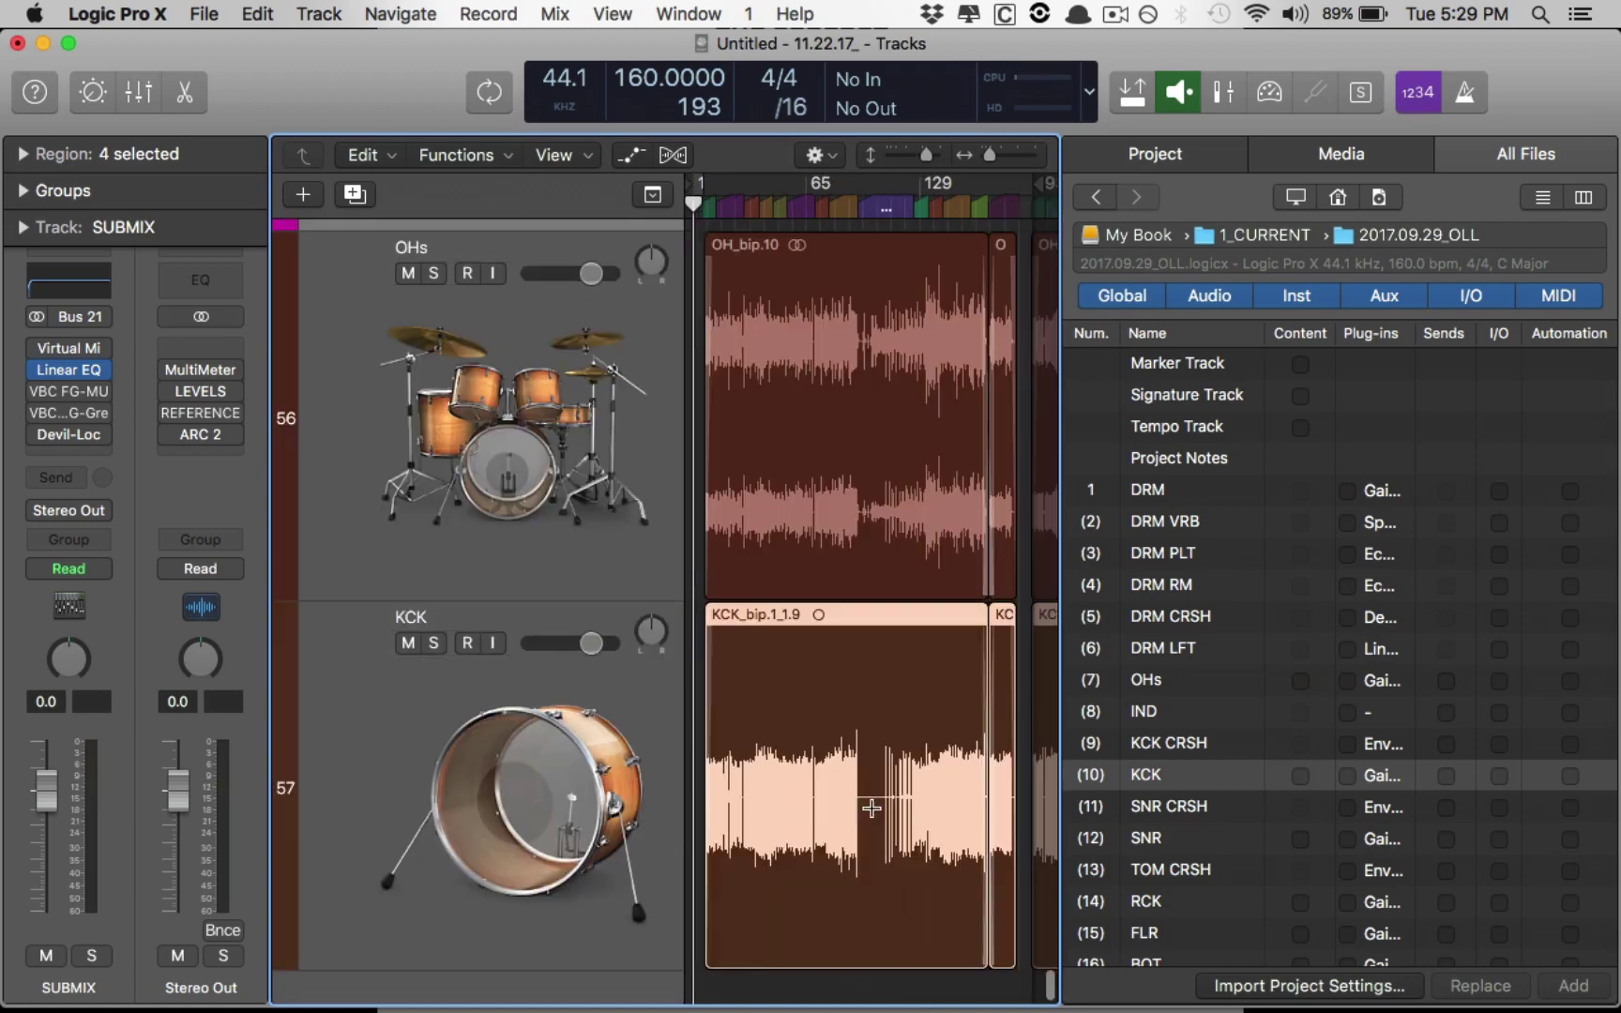
key(z)
key(z)
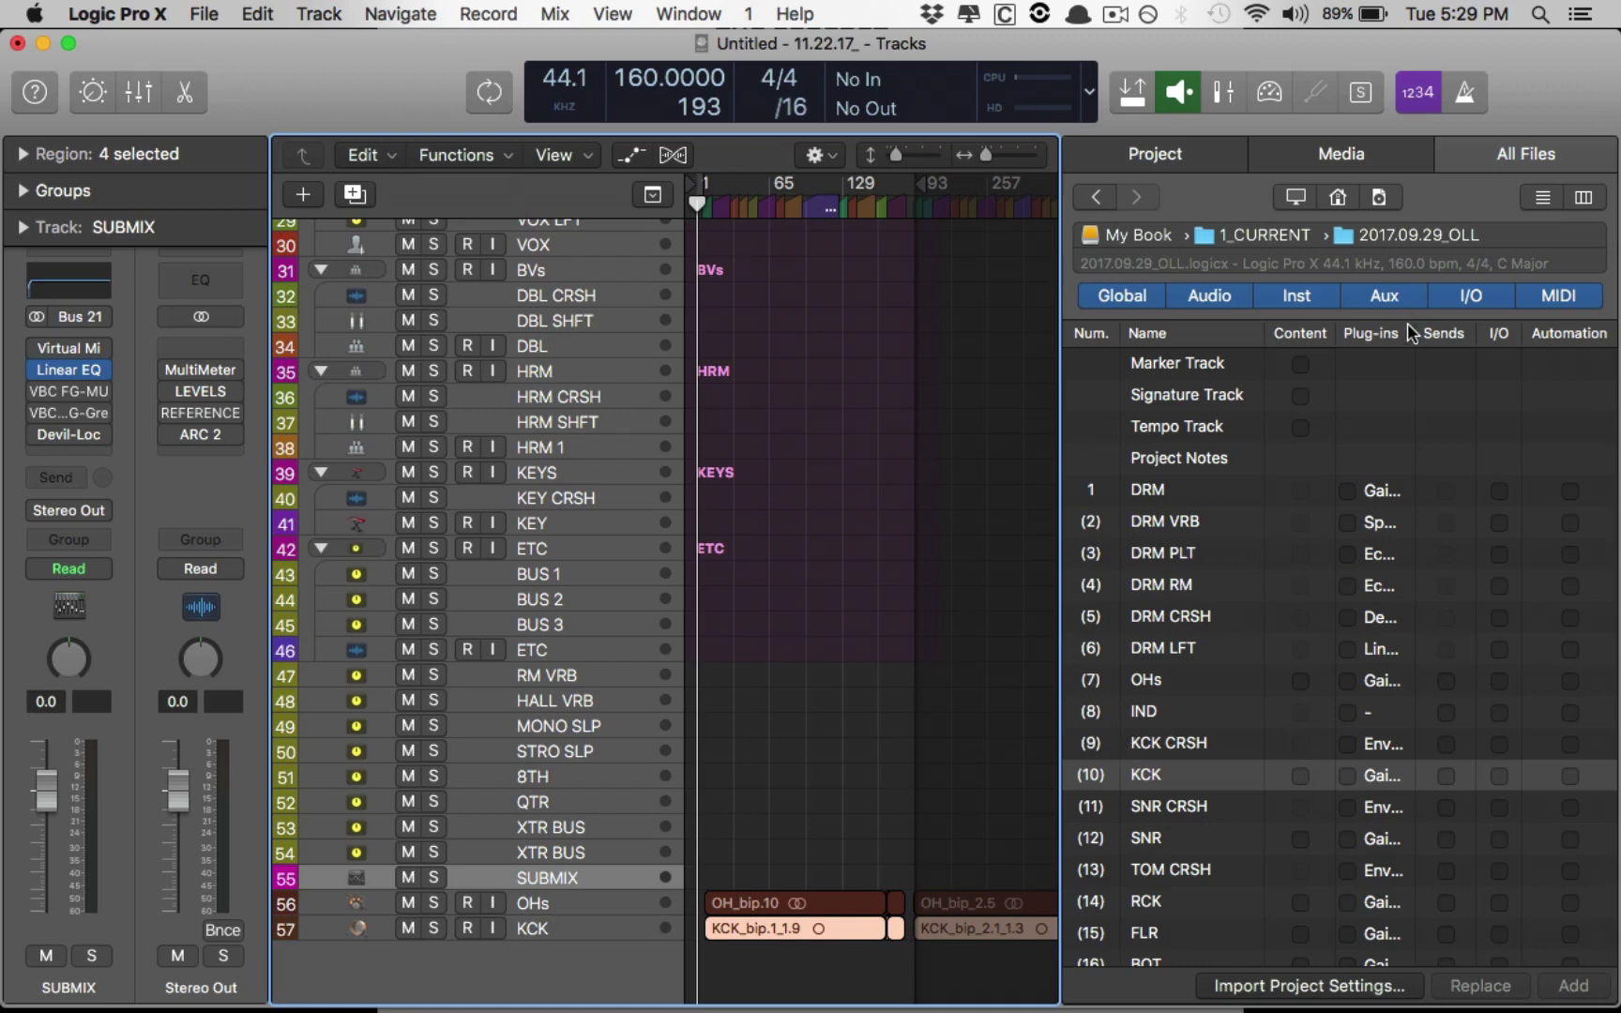
Step: Add KCK again as track 58 with its content and Gain, Linear EQ, Expander, Enveloper plug-ins
drag(1412, 335, 1537, 333)
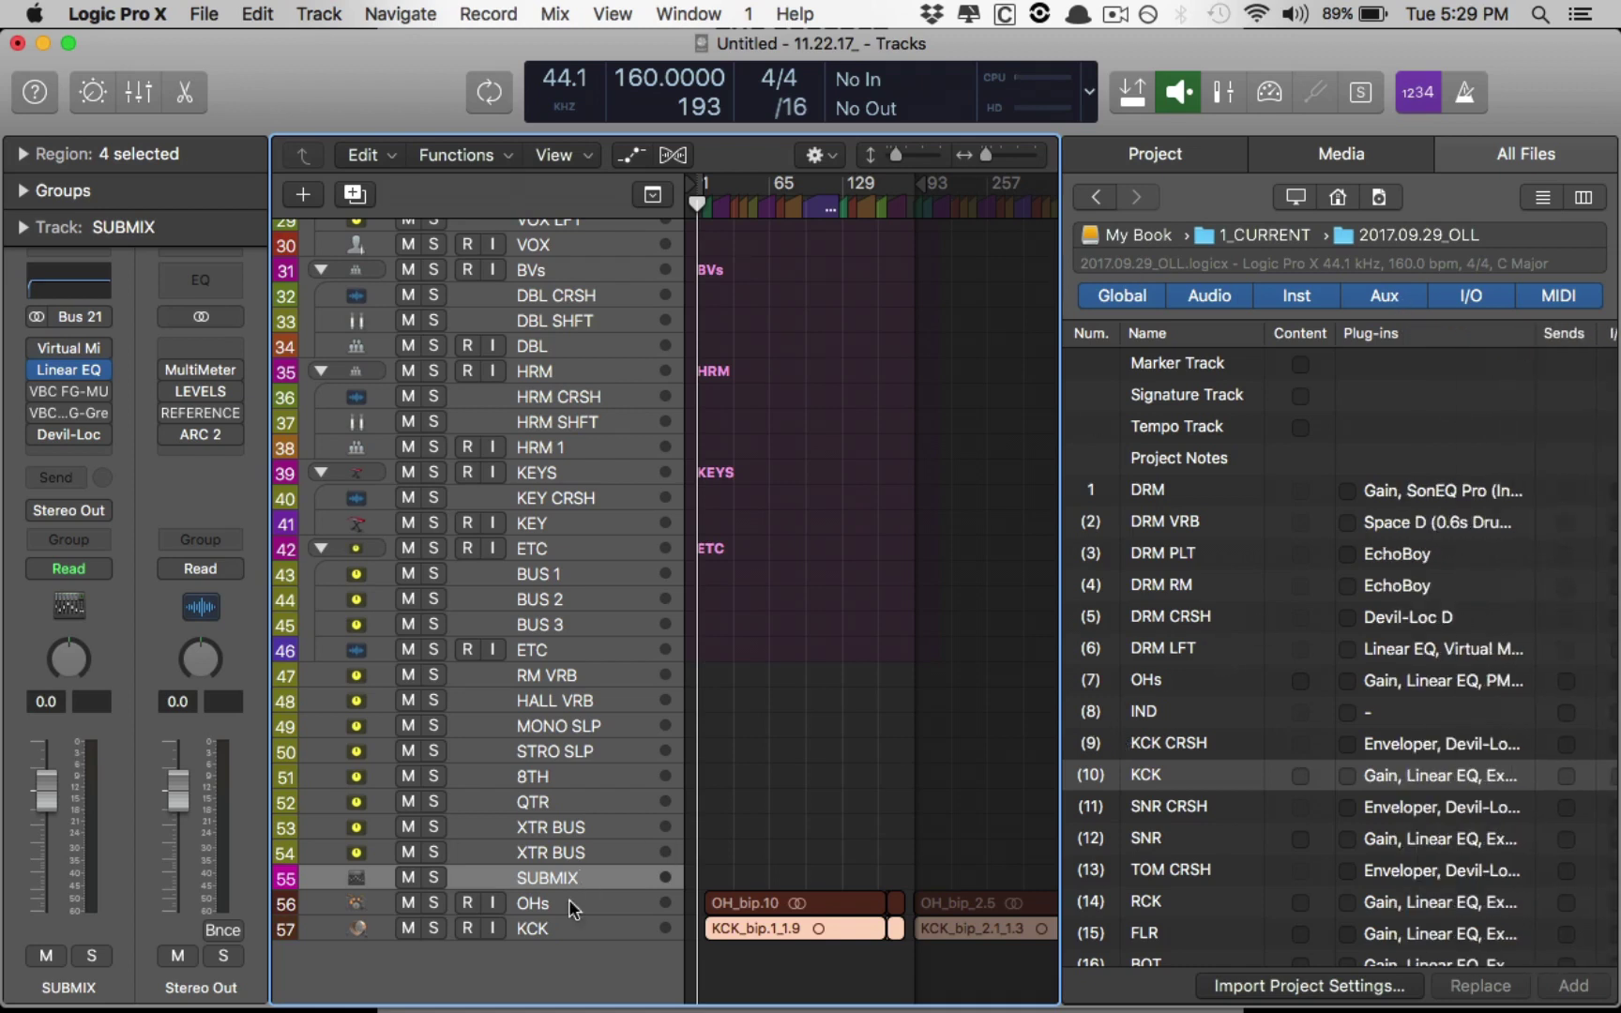
click(576, 929)
scroll(1405, 882, down, 5)
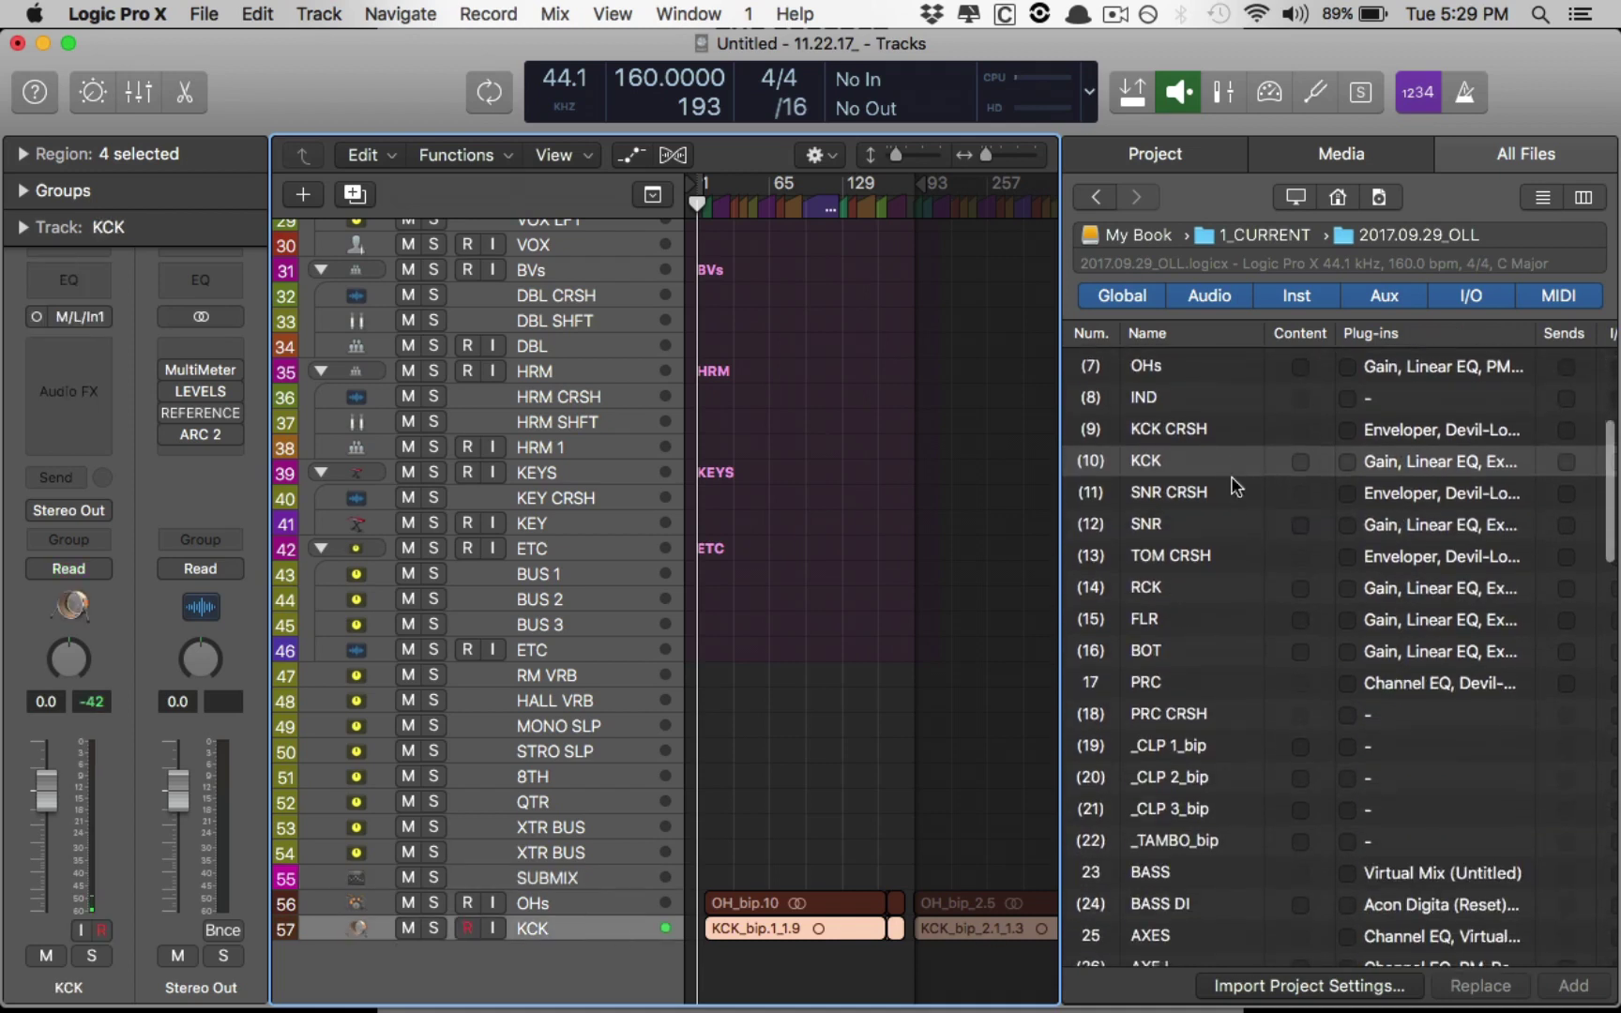
click(1301, 461)
click(1349, 462)
click(1589, 993)
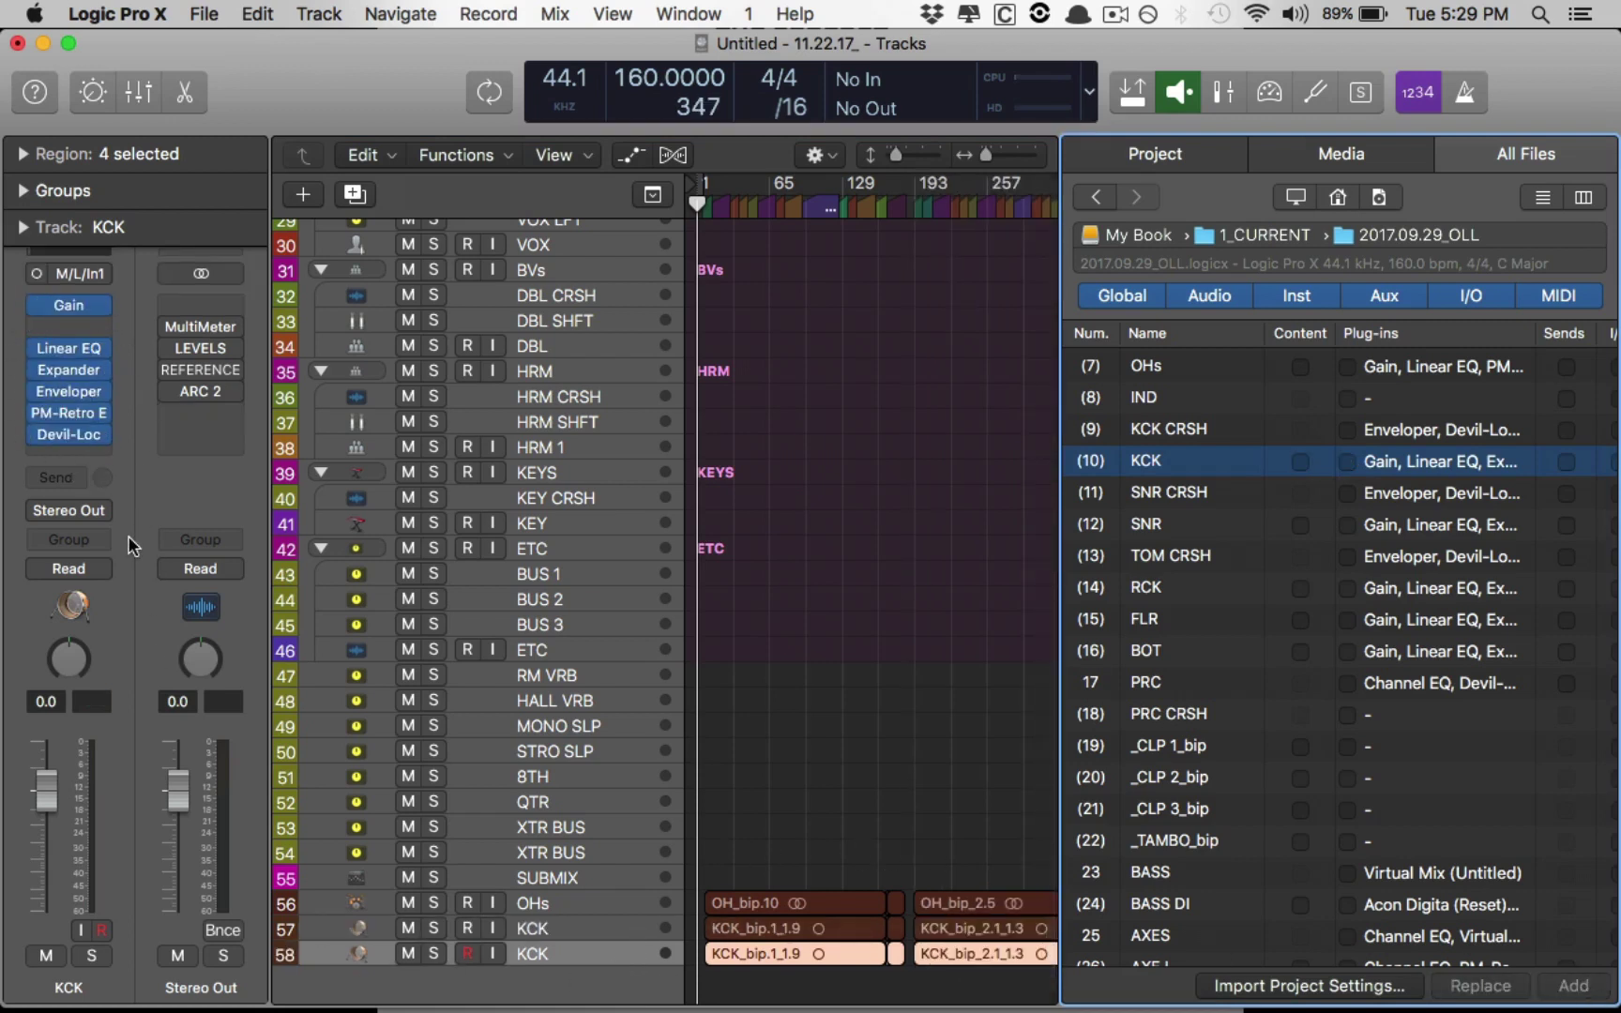
click(539, 931)
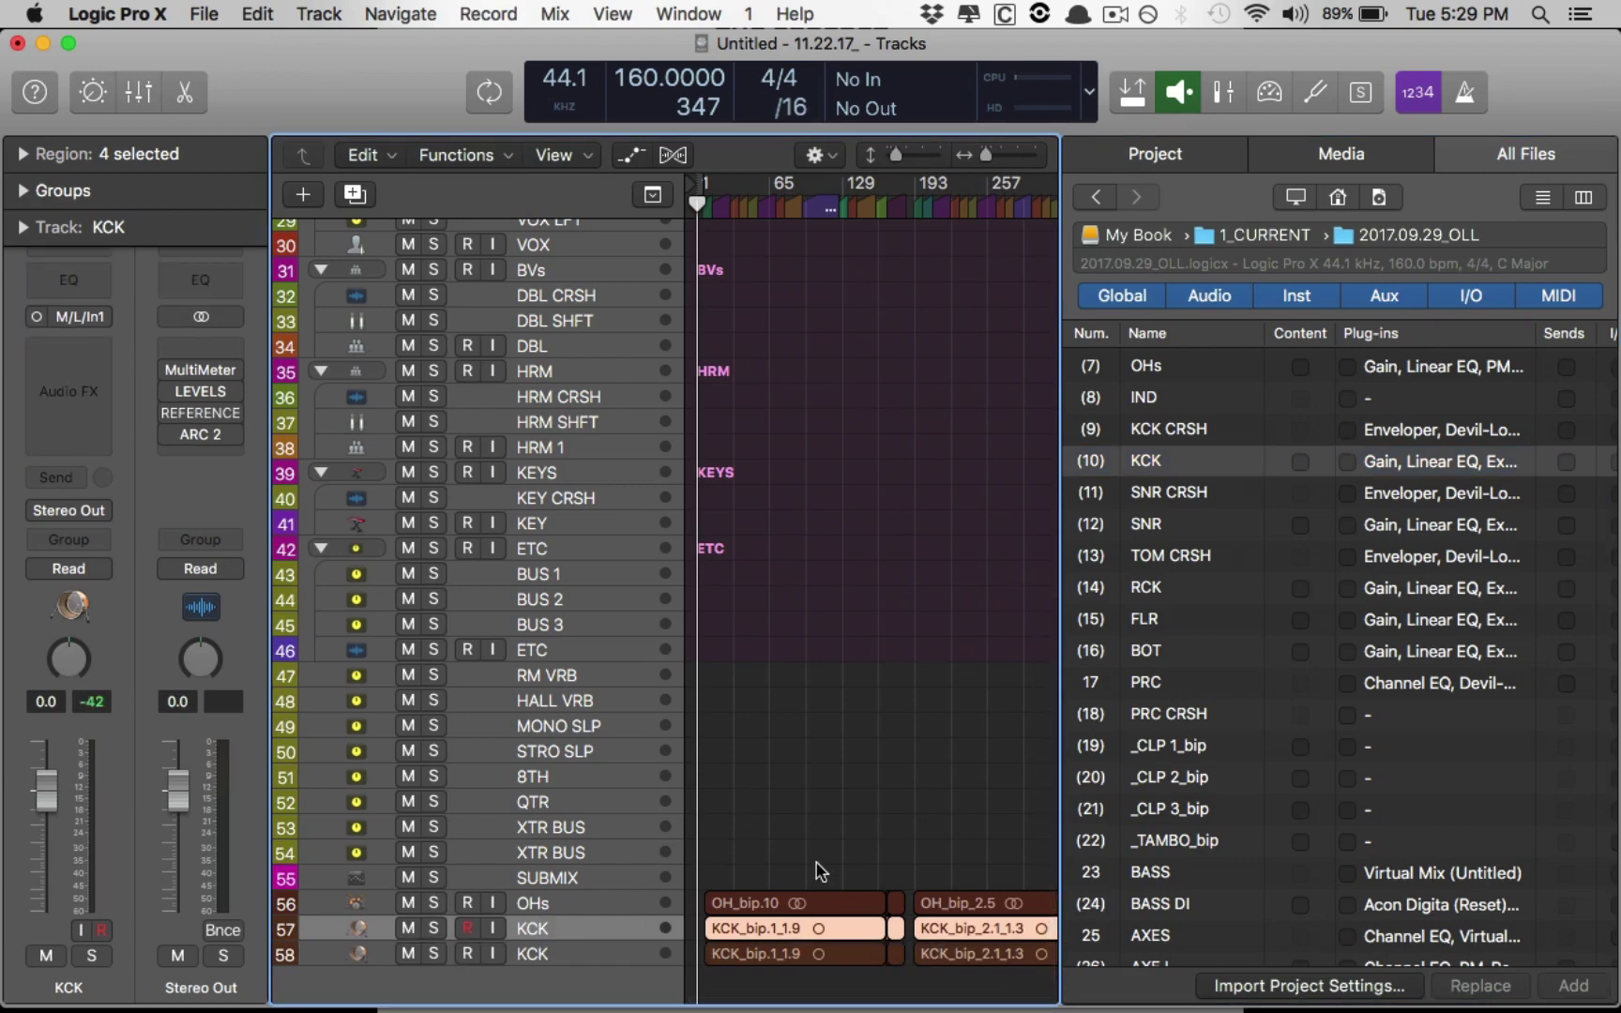
Step: Insert a mono Enveloper on KCK, then replace its plug-ins with the imported KCK chain
click(1347, 462)
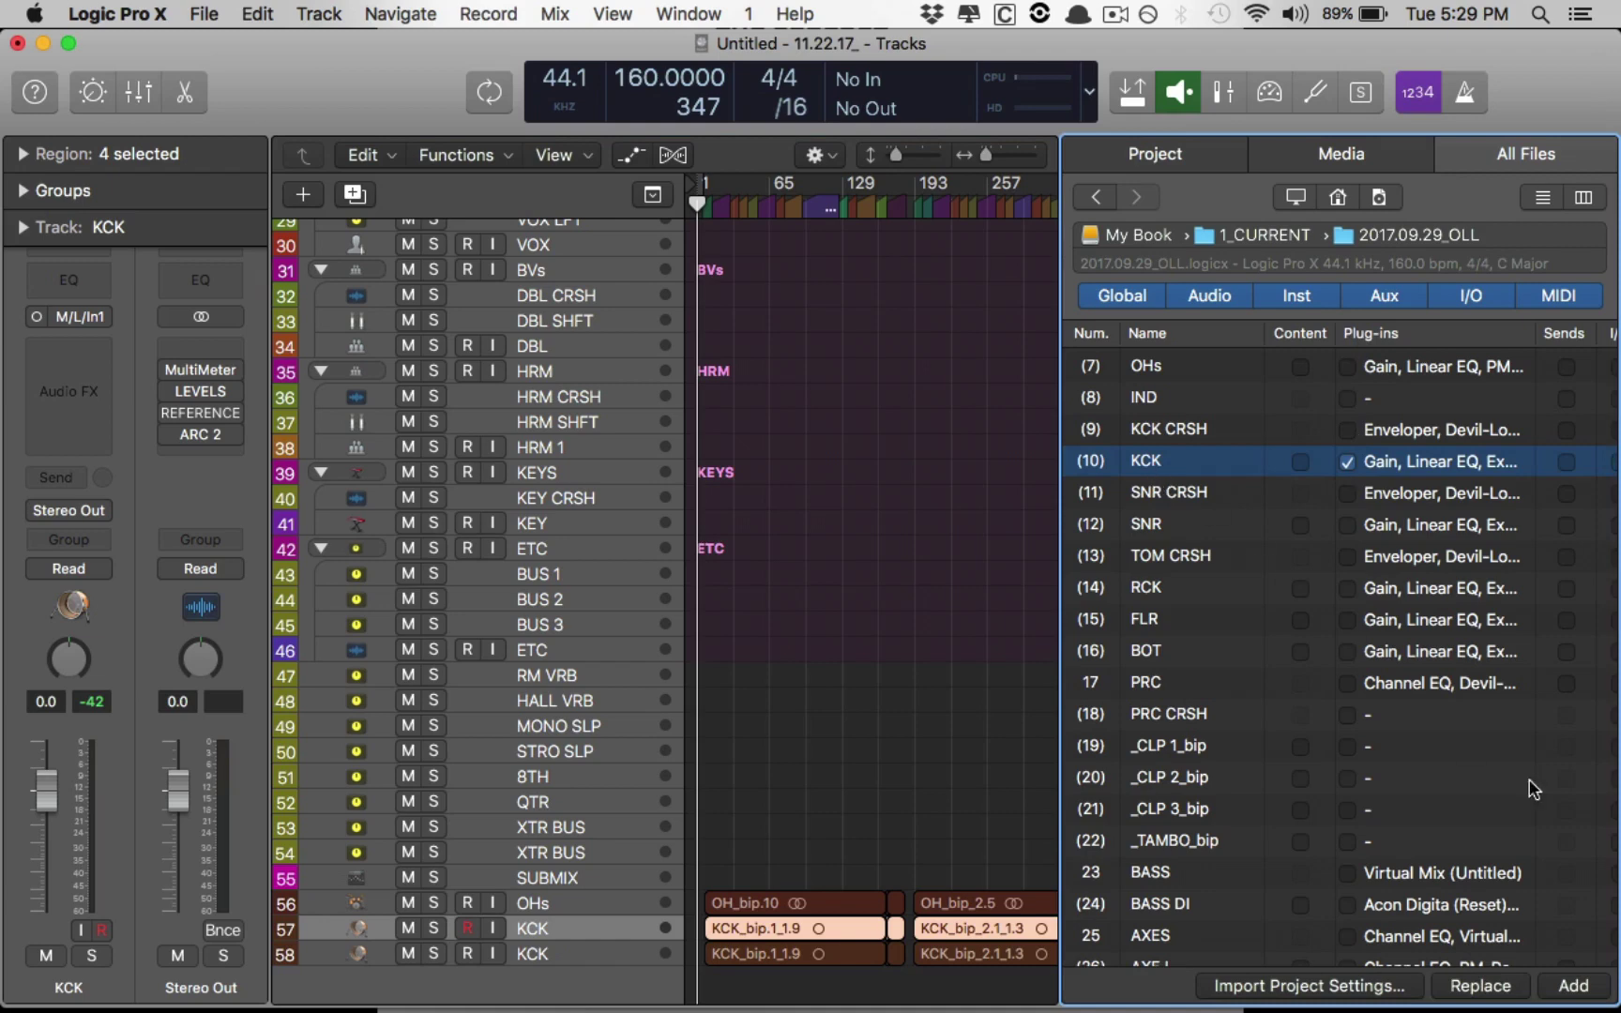
click(58, 343)
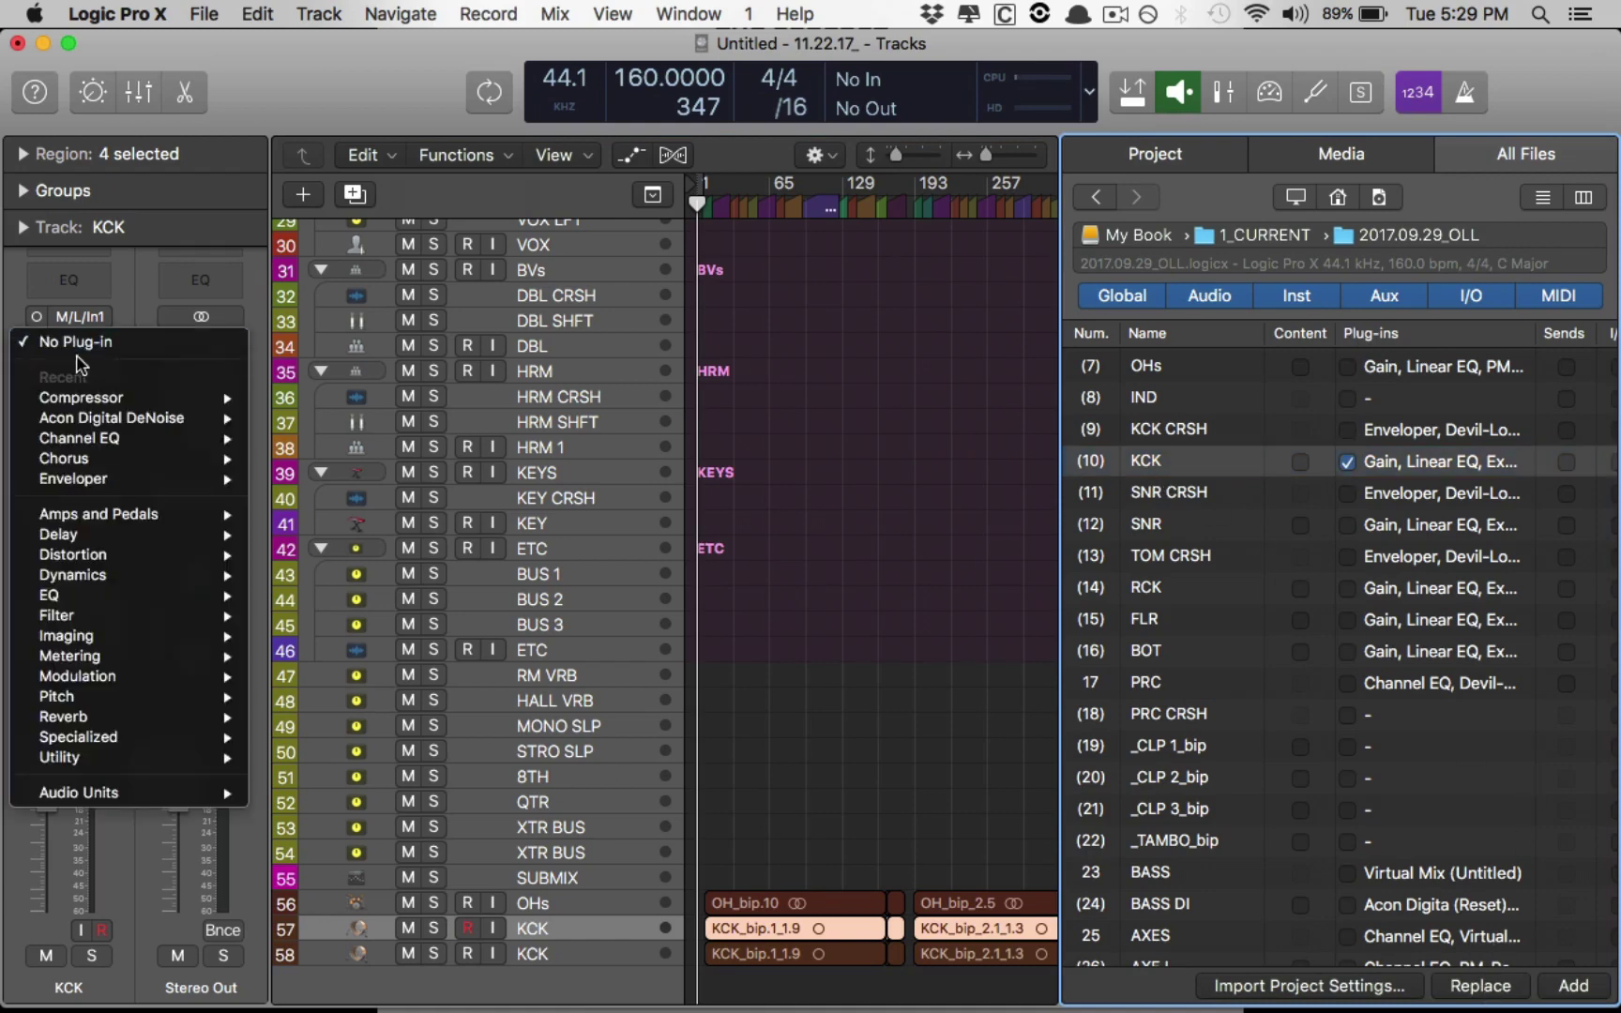
mouse_move(47, 483)
click(298, 478)
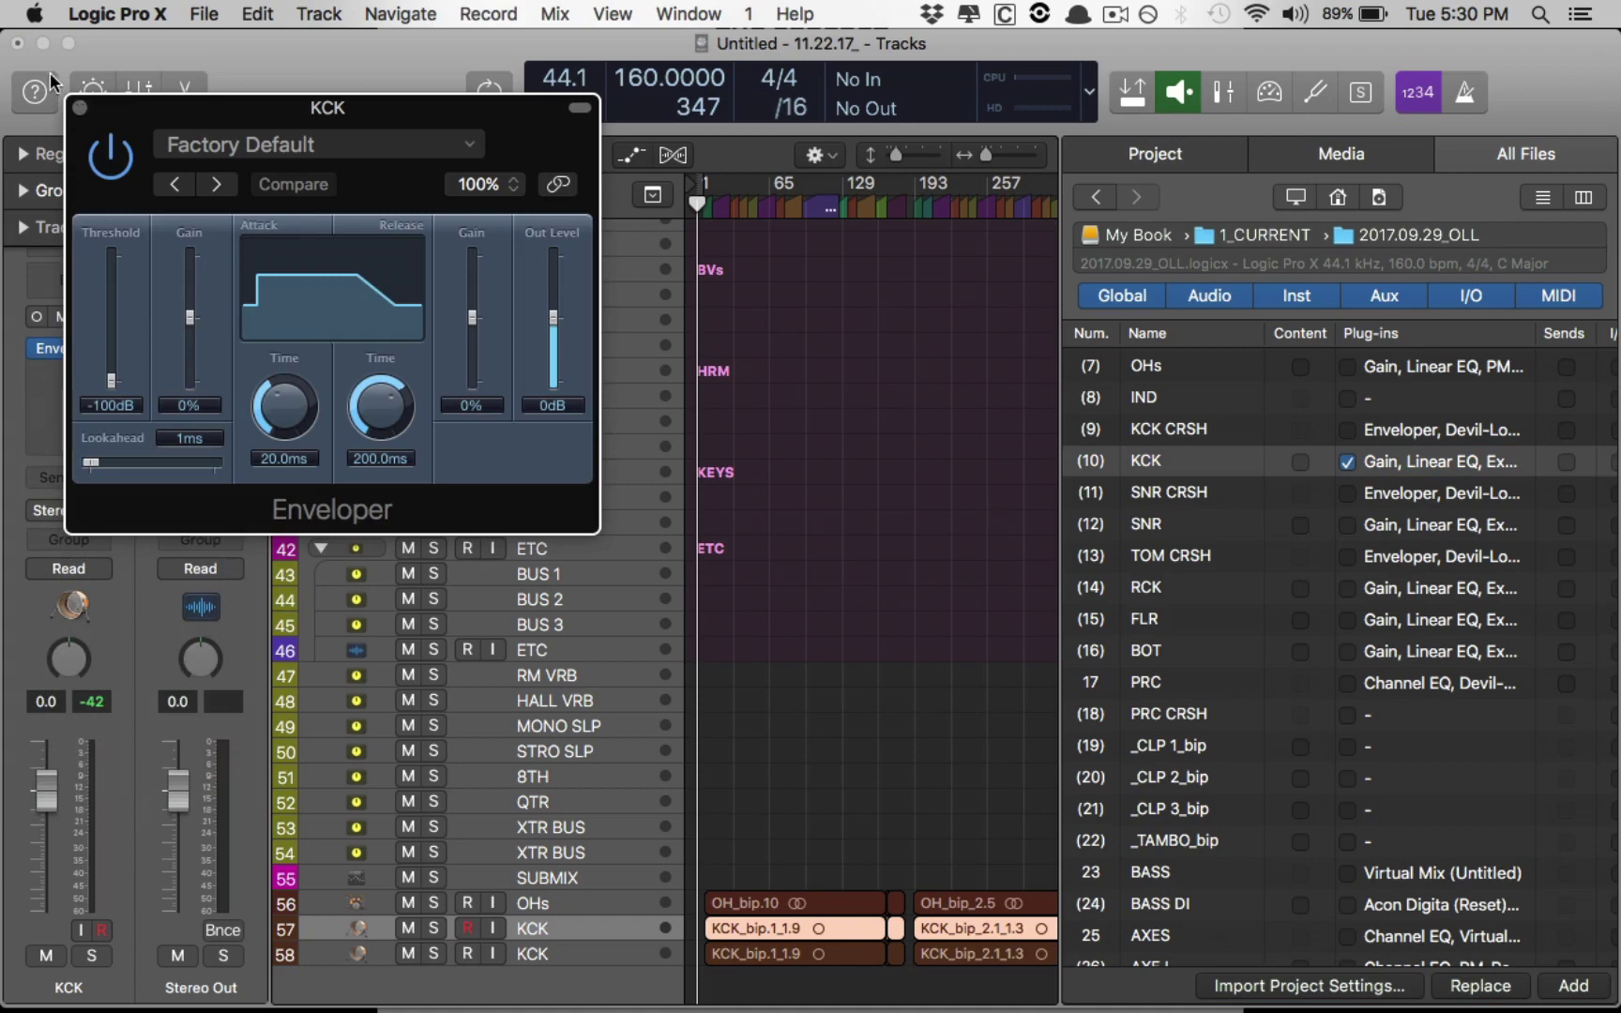
click(81, 103)
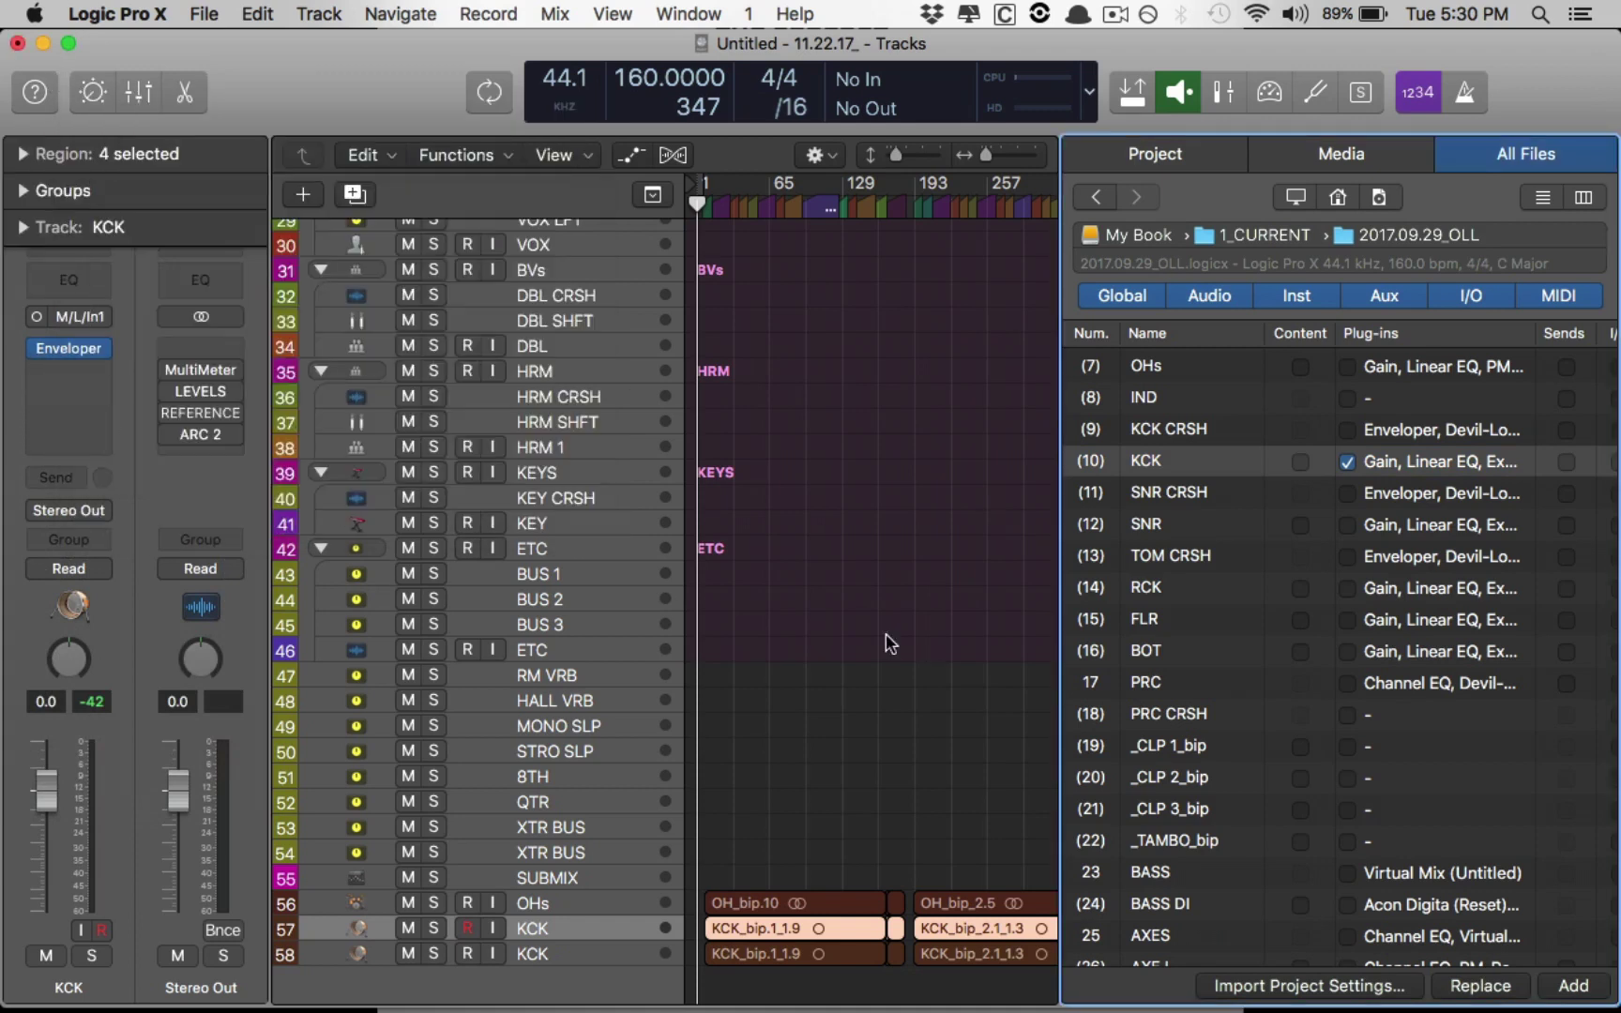
click(1479, 984)
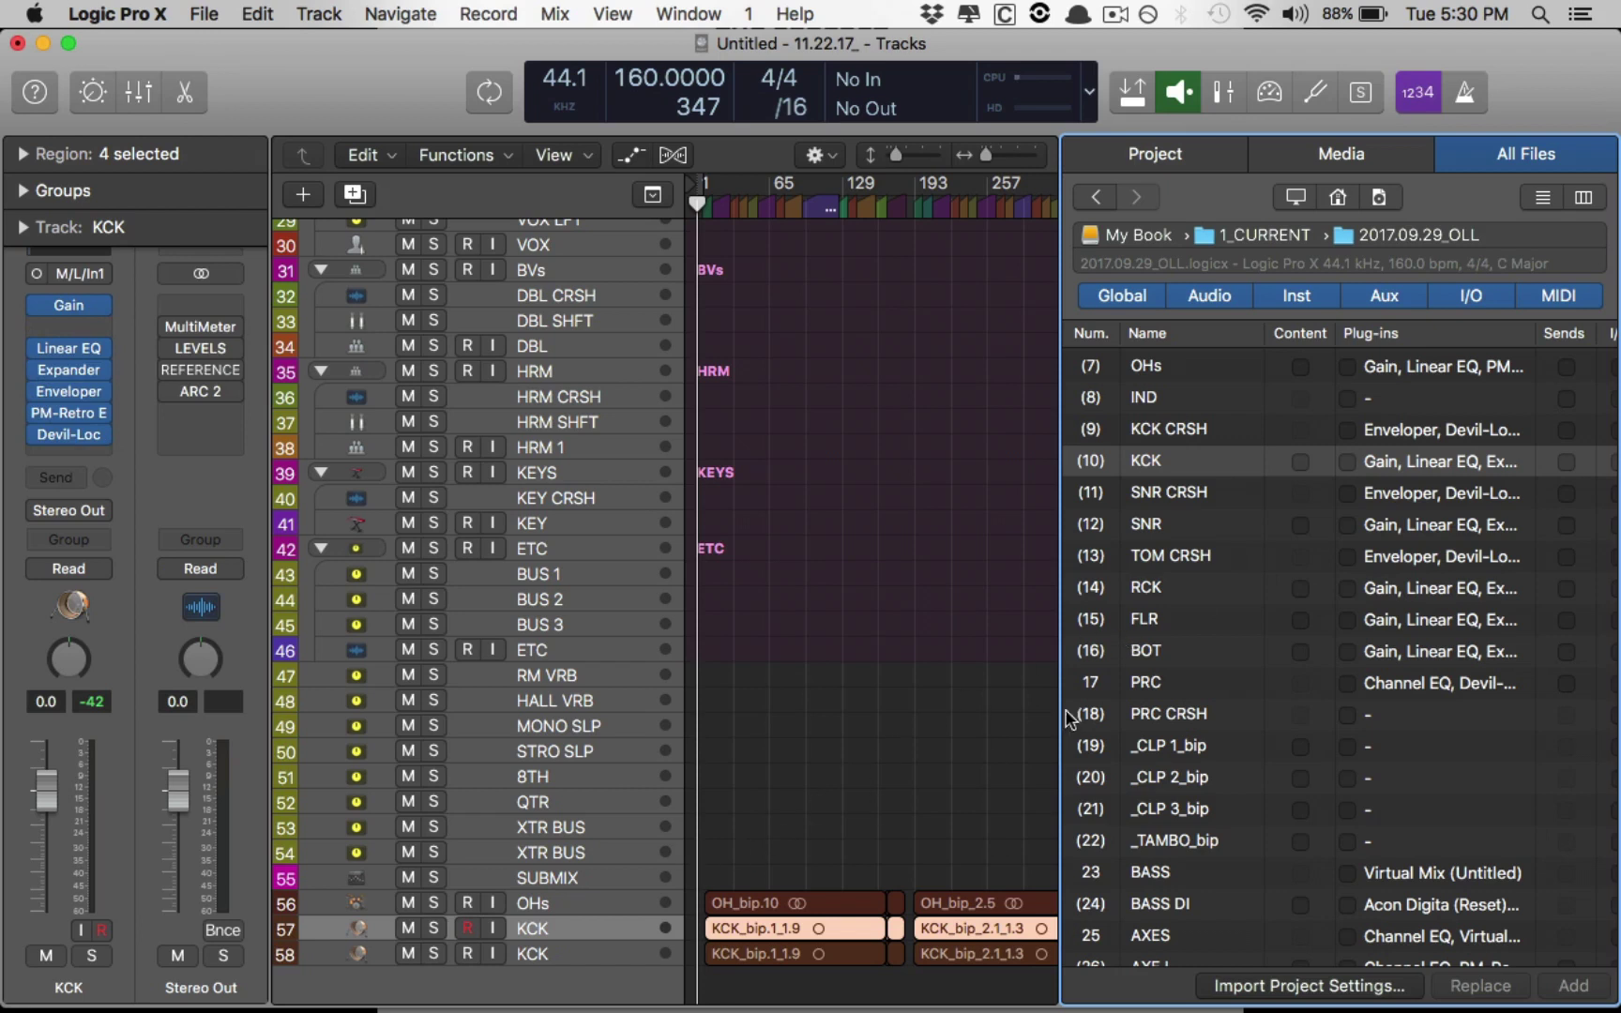
Step: Import KCK's sends to B 11, B 12 and B 49 together with their auxes
scroll(1361, 586, right, 3)
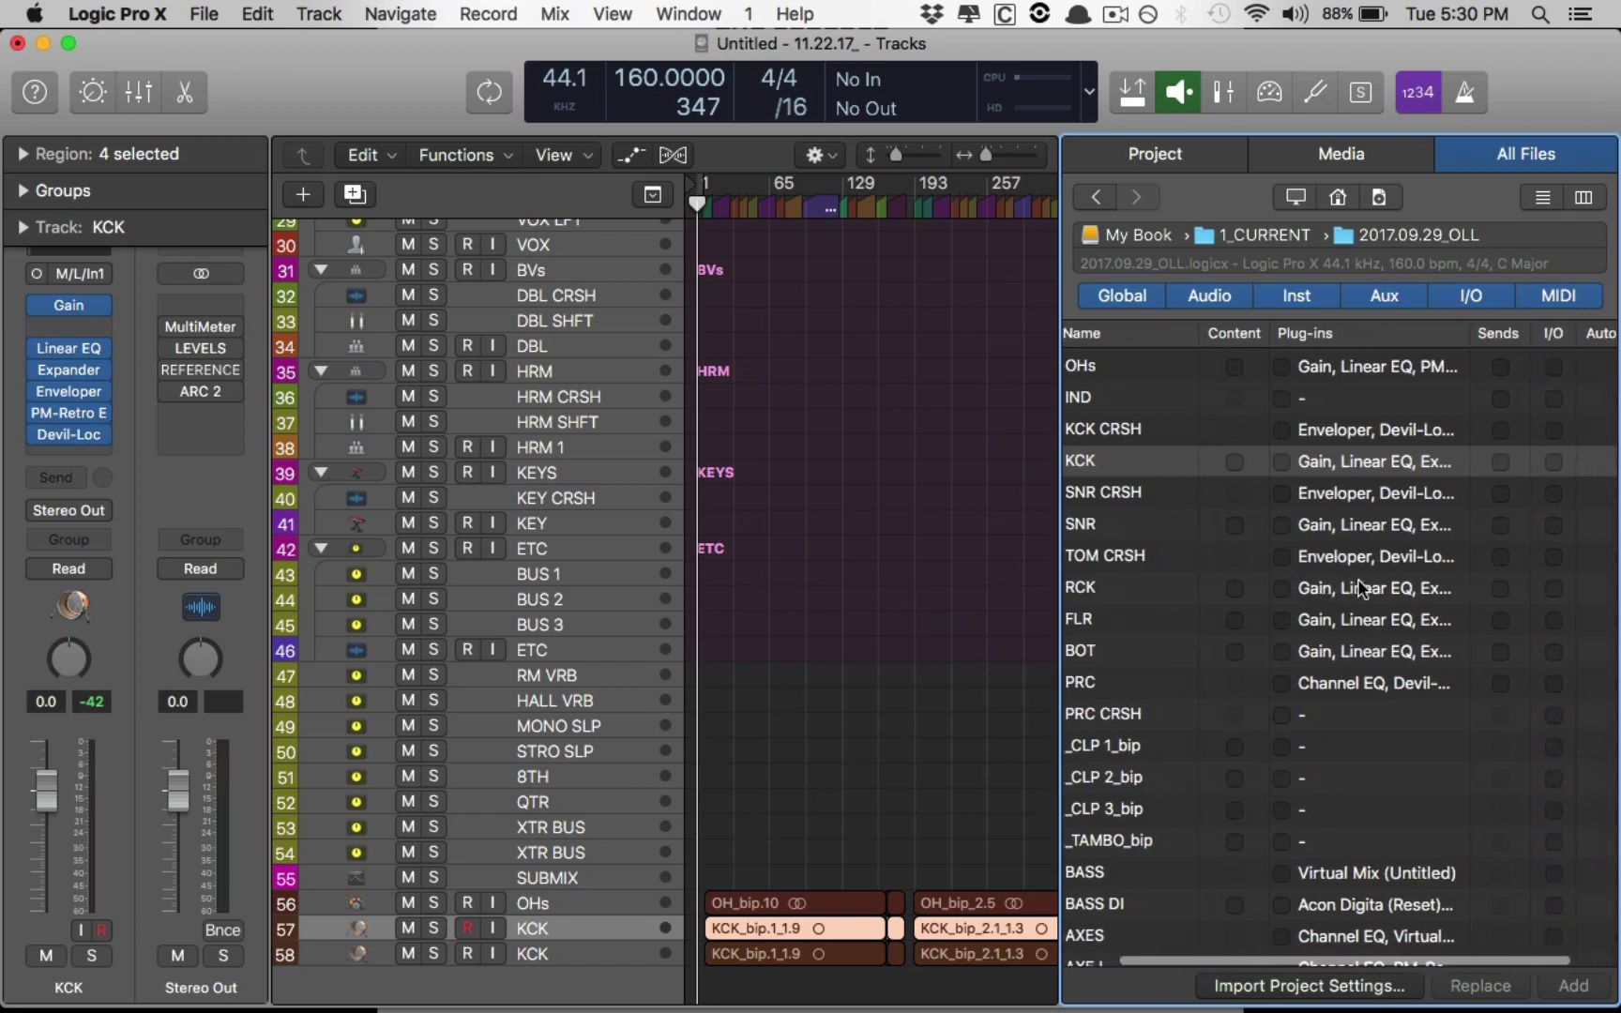
click(1487, 461)
scroll(1454, 466, left, 2)
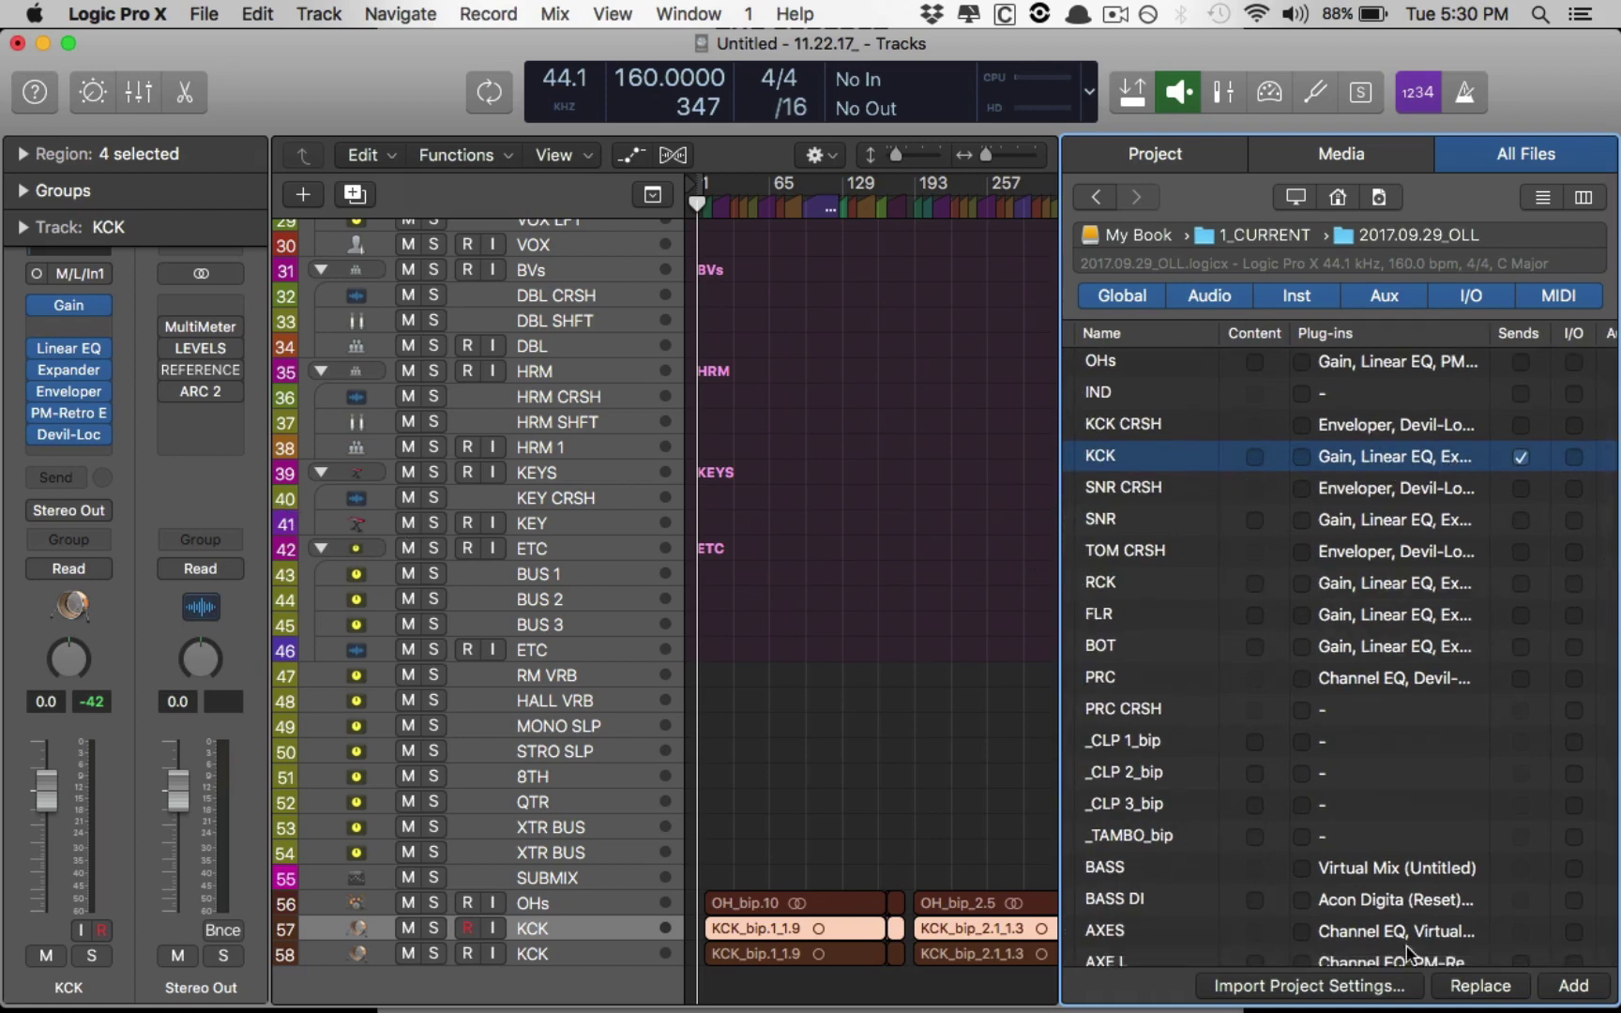
click(1513, 985)
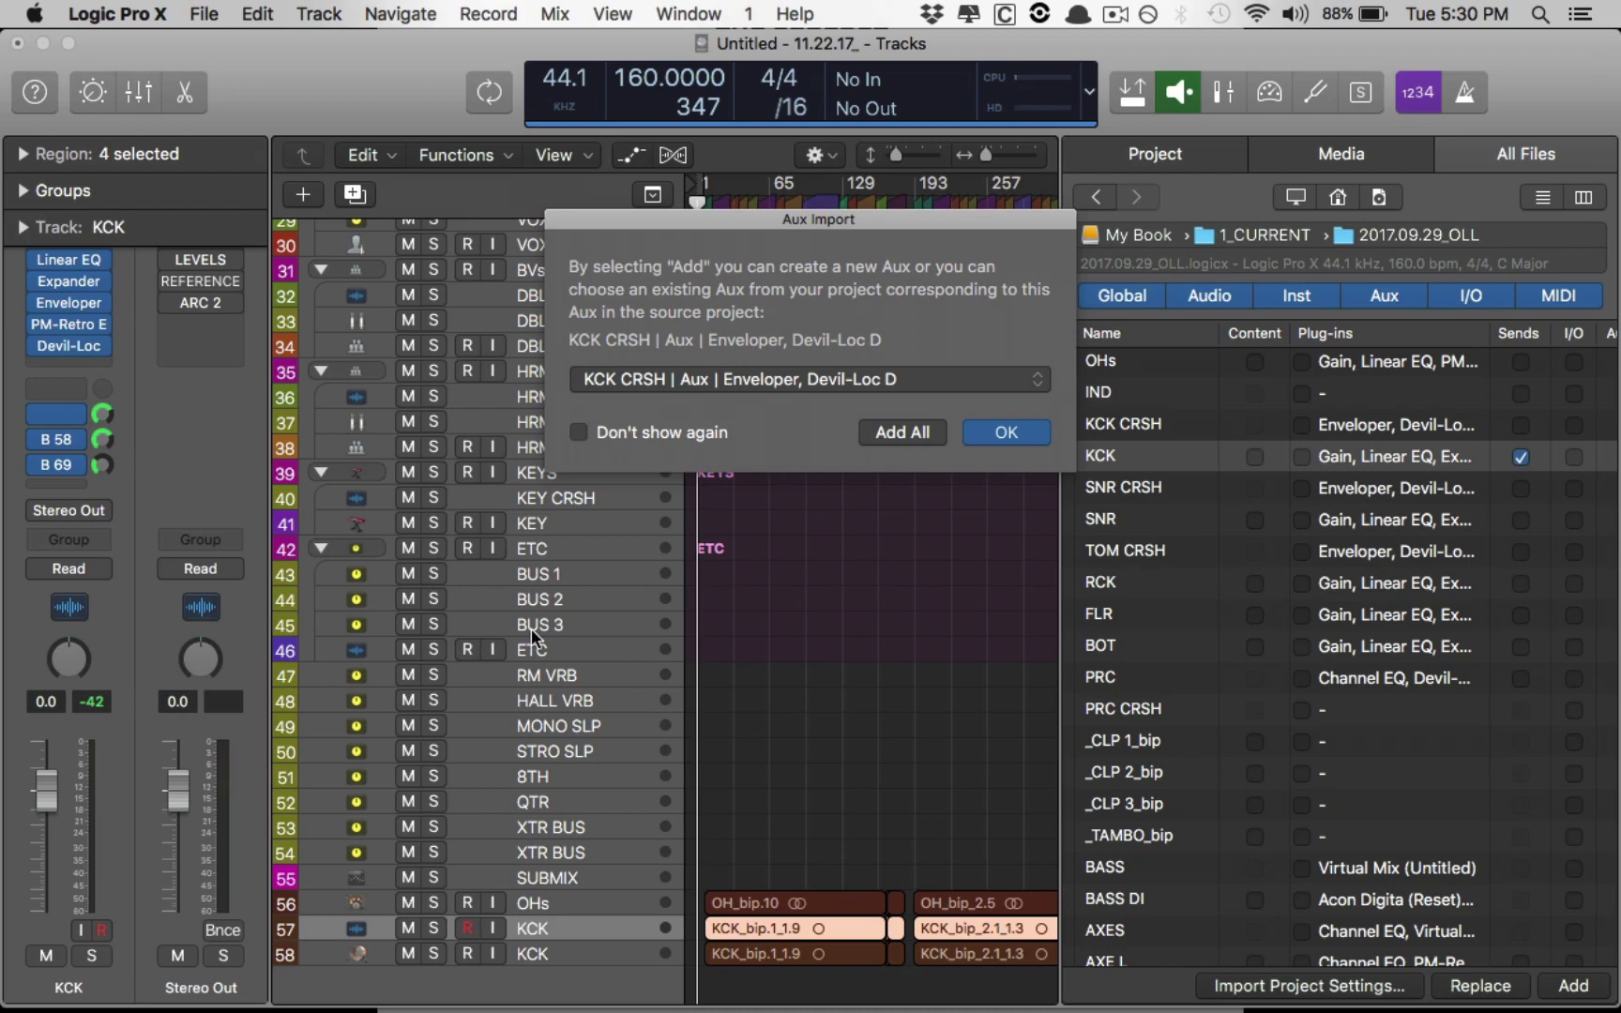
click(901, 428)
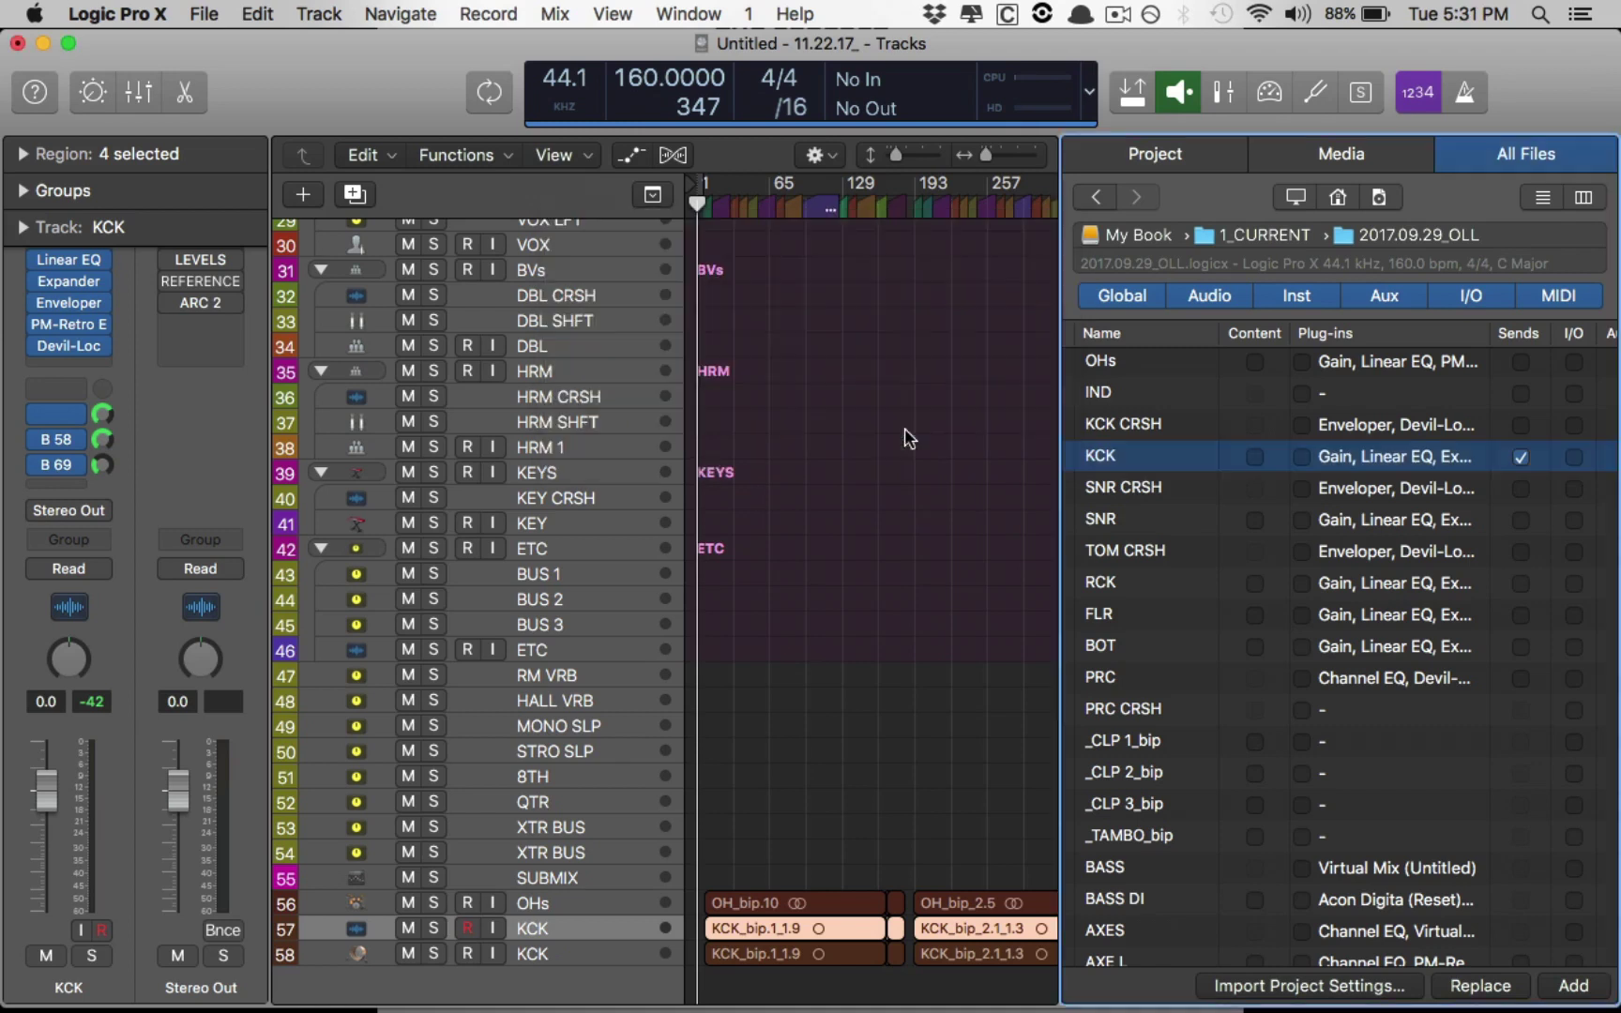
Step: Check the new KCK CRSH, DRM LFT and DRM RM auxes in the Mixer
click(64, 412)
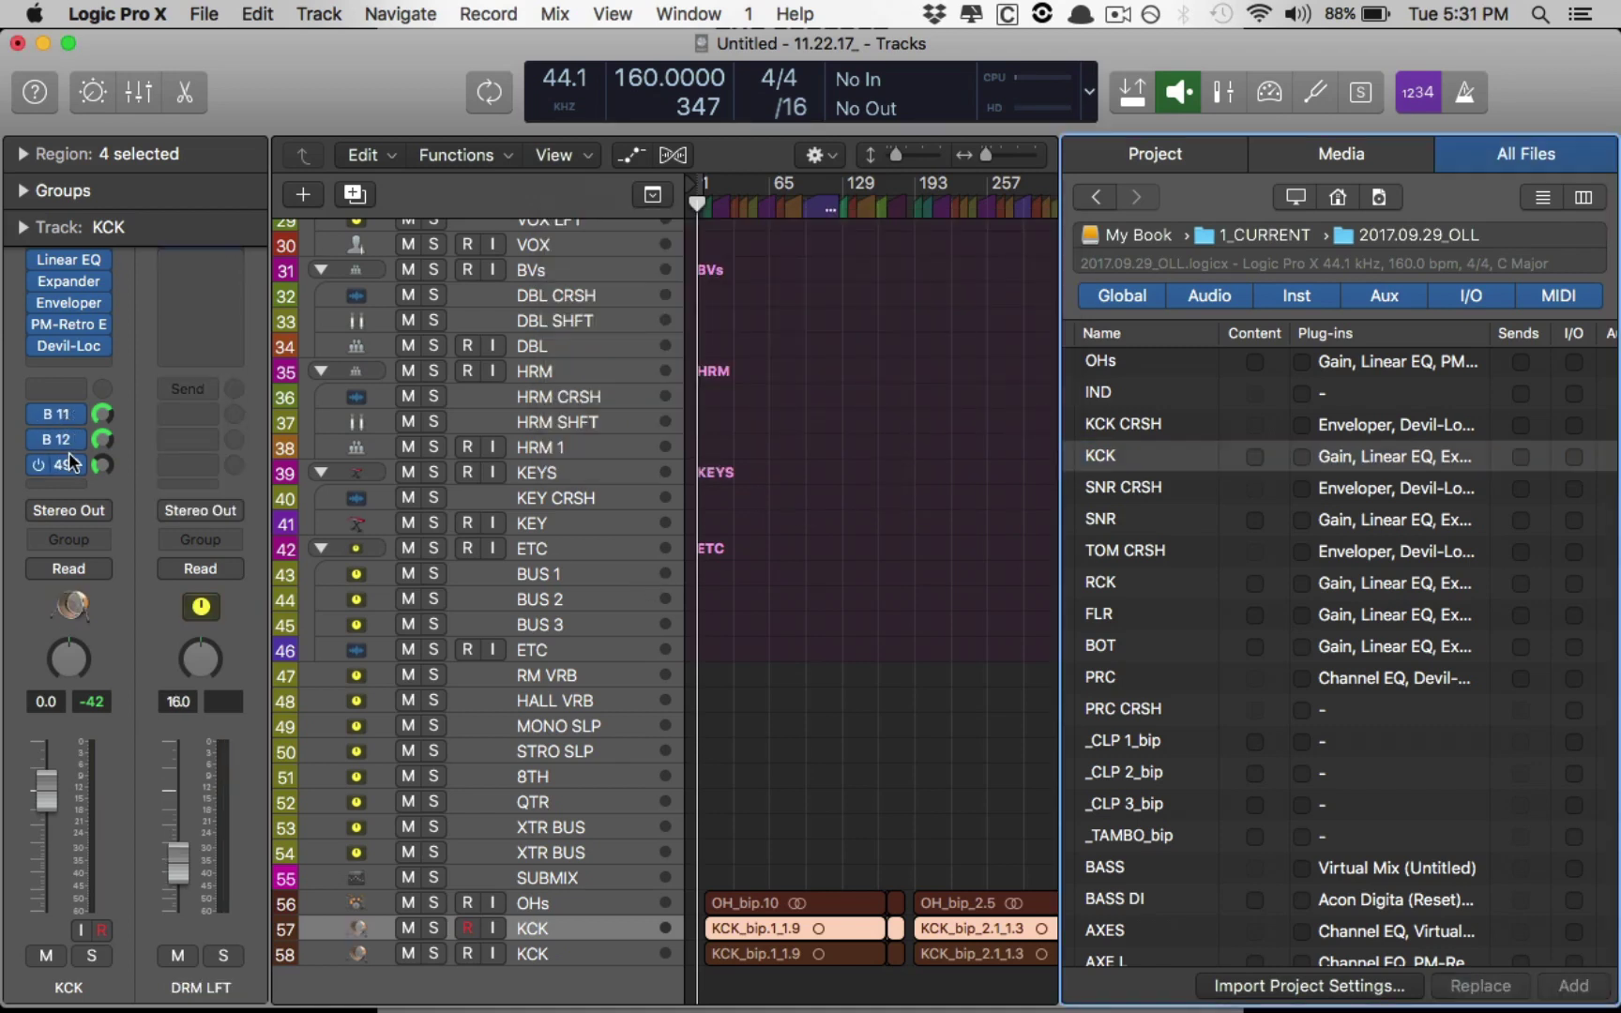
key(x)
scroll(849, 115, right, 5)
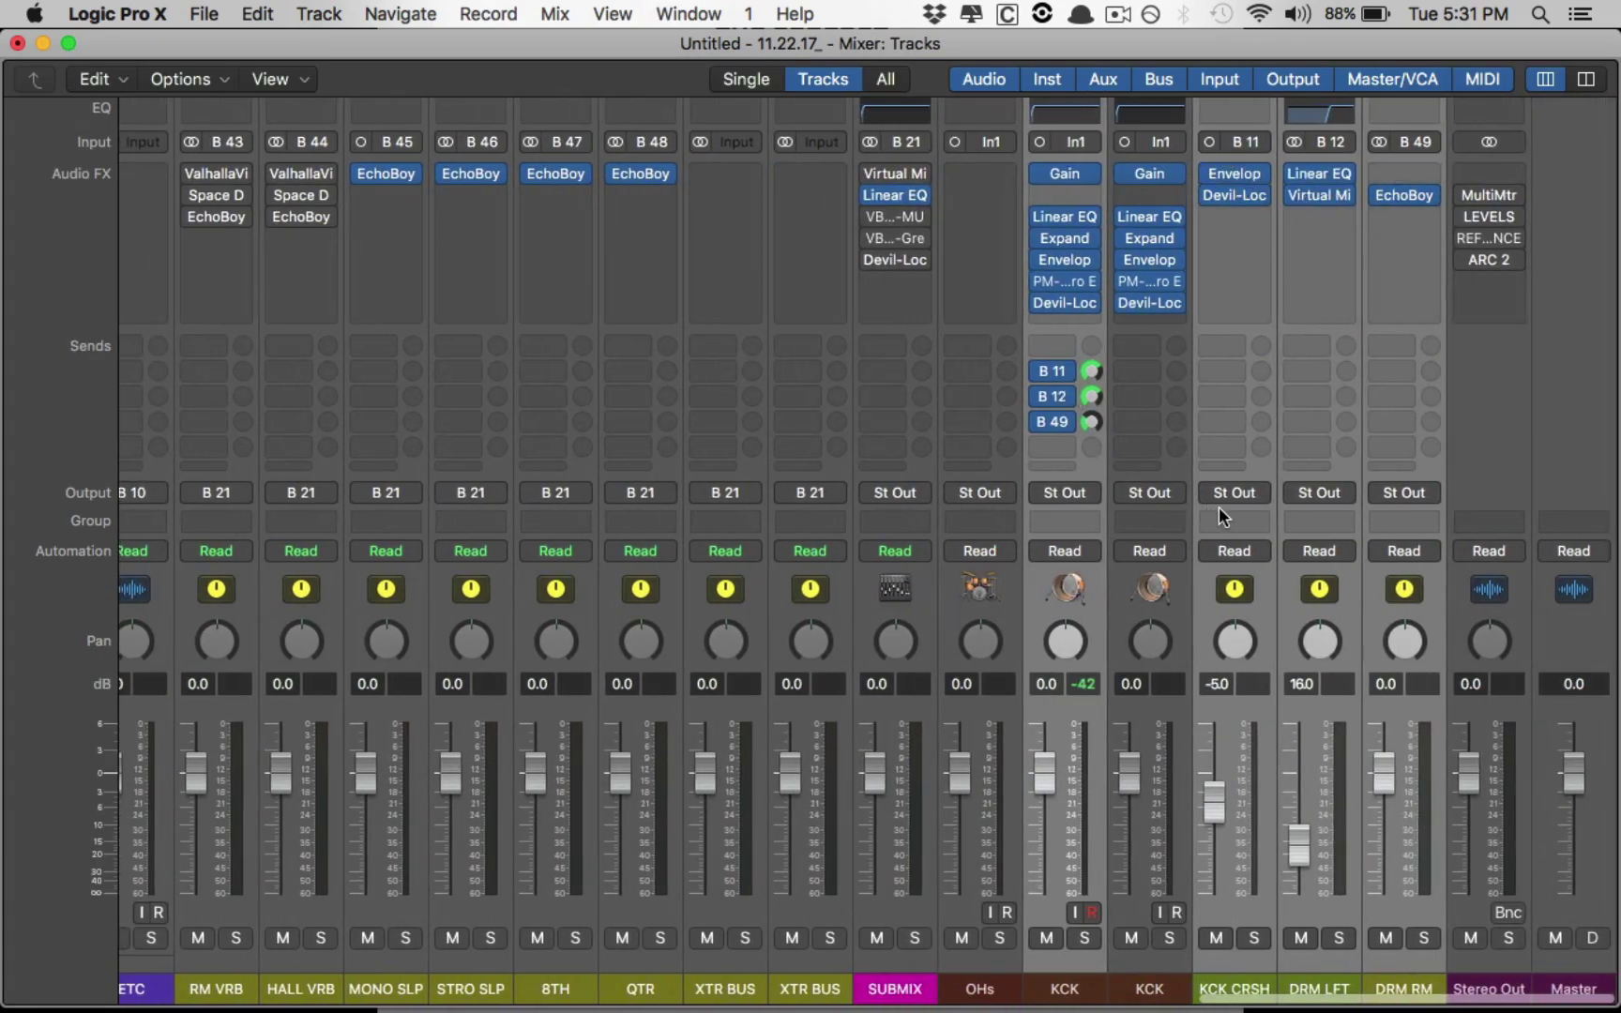
key(x)
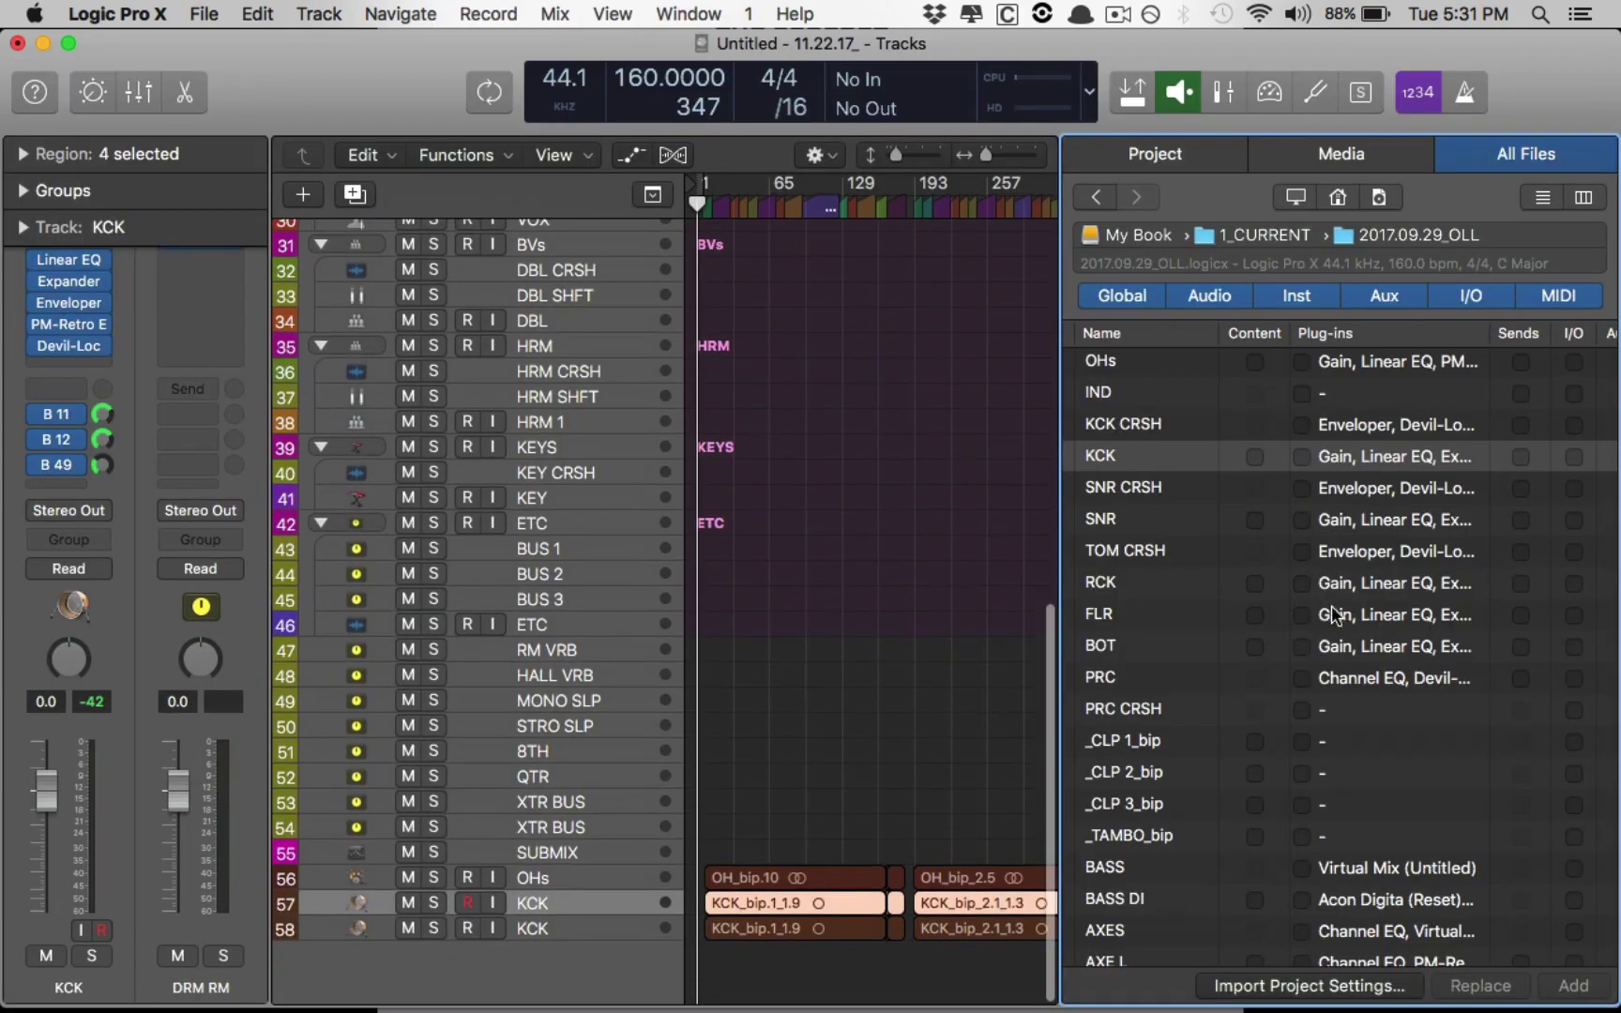
Step: Import the other project's KCK volume automation (+0.0 to +5.4 dB) onto track 57 and show it
scroll(1453, 460, right, 3)
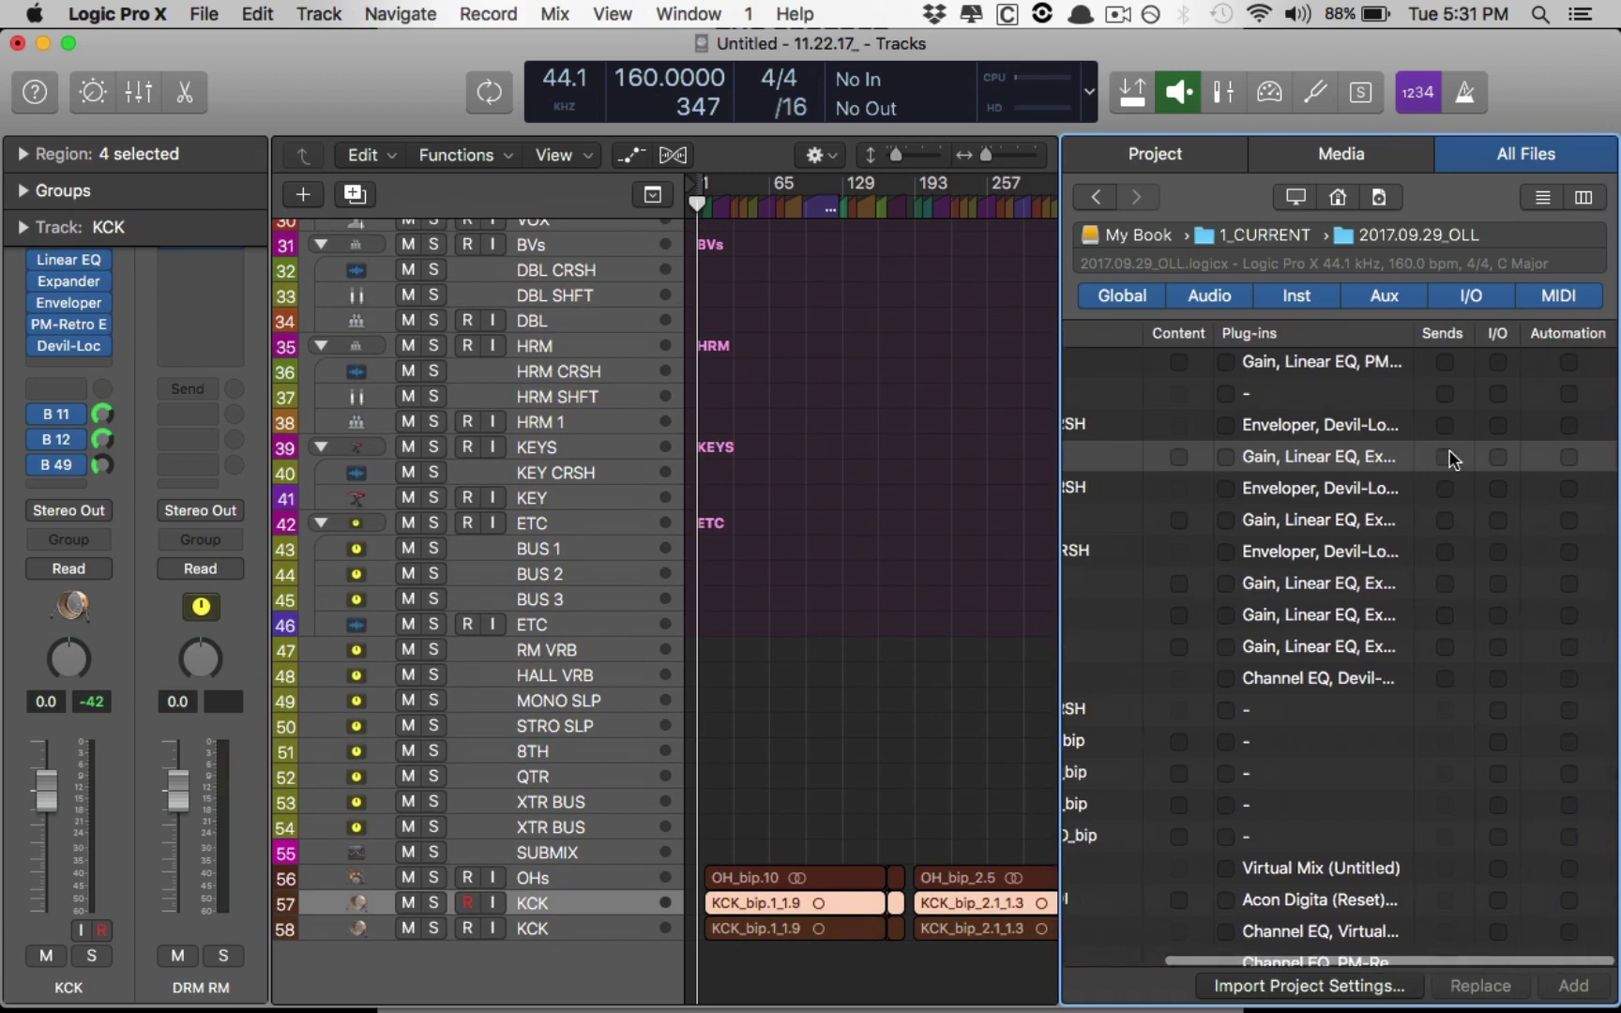
click(1569, 460)
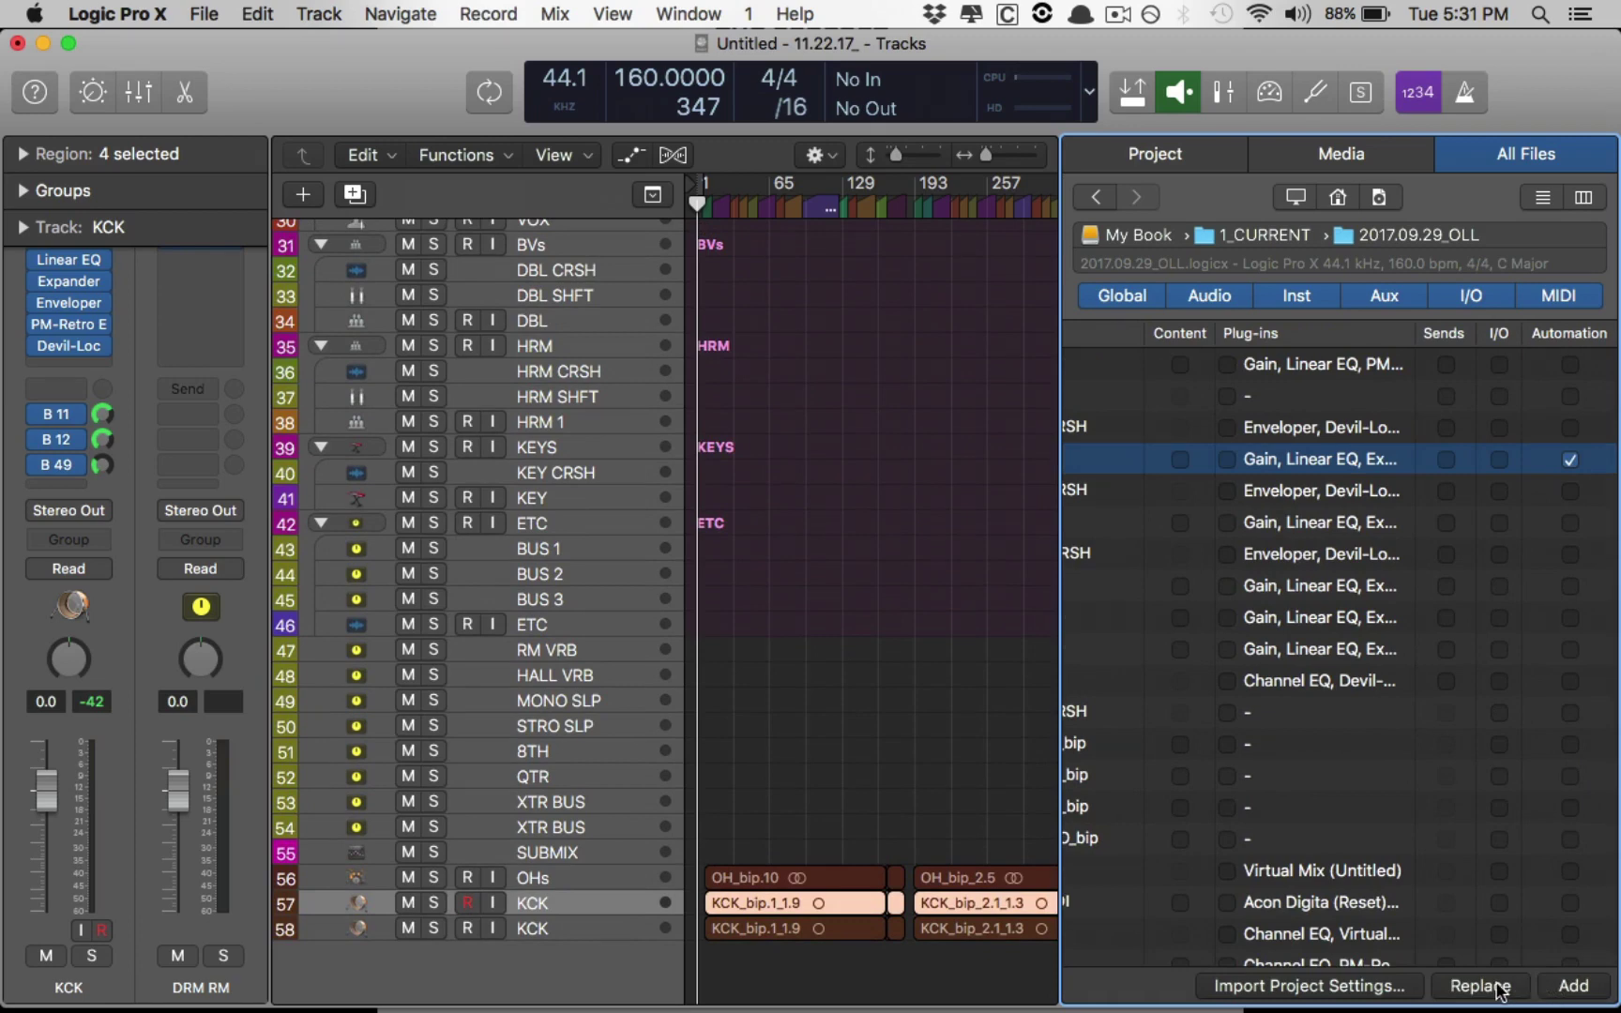
drag(715, 858, 788, 924)
key(a)
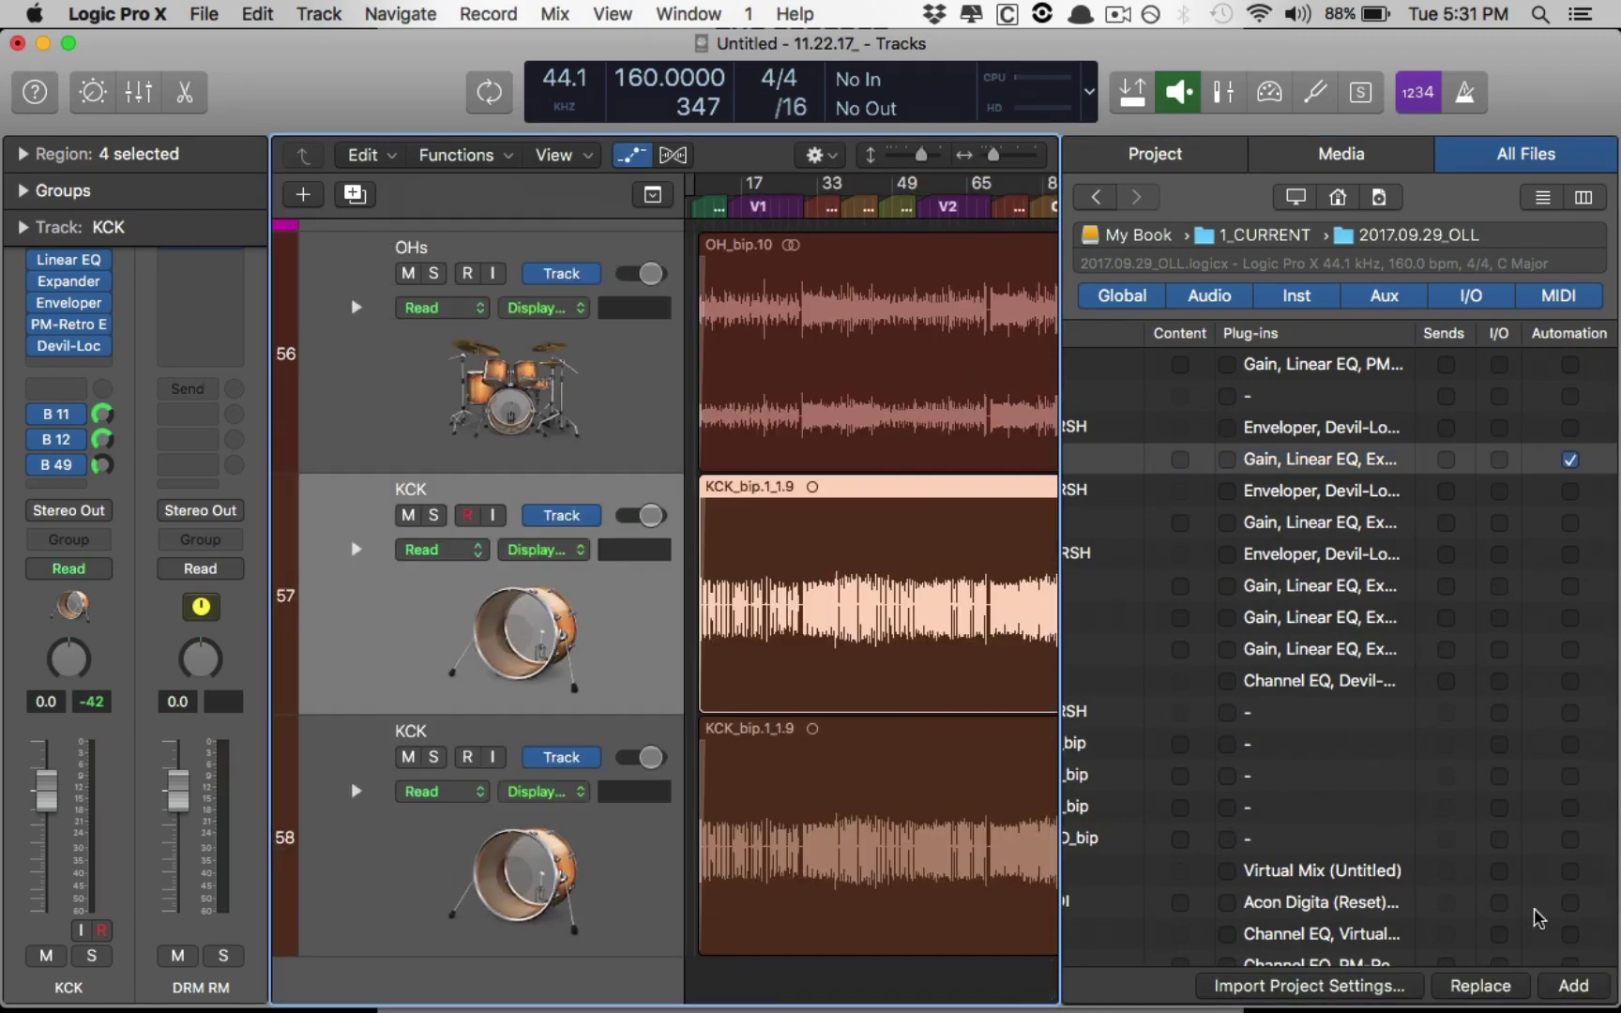
click(1520, 987)
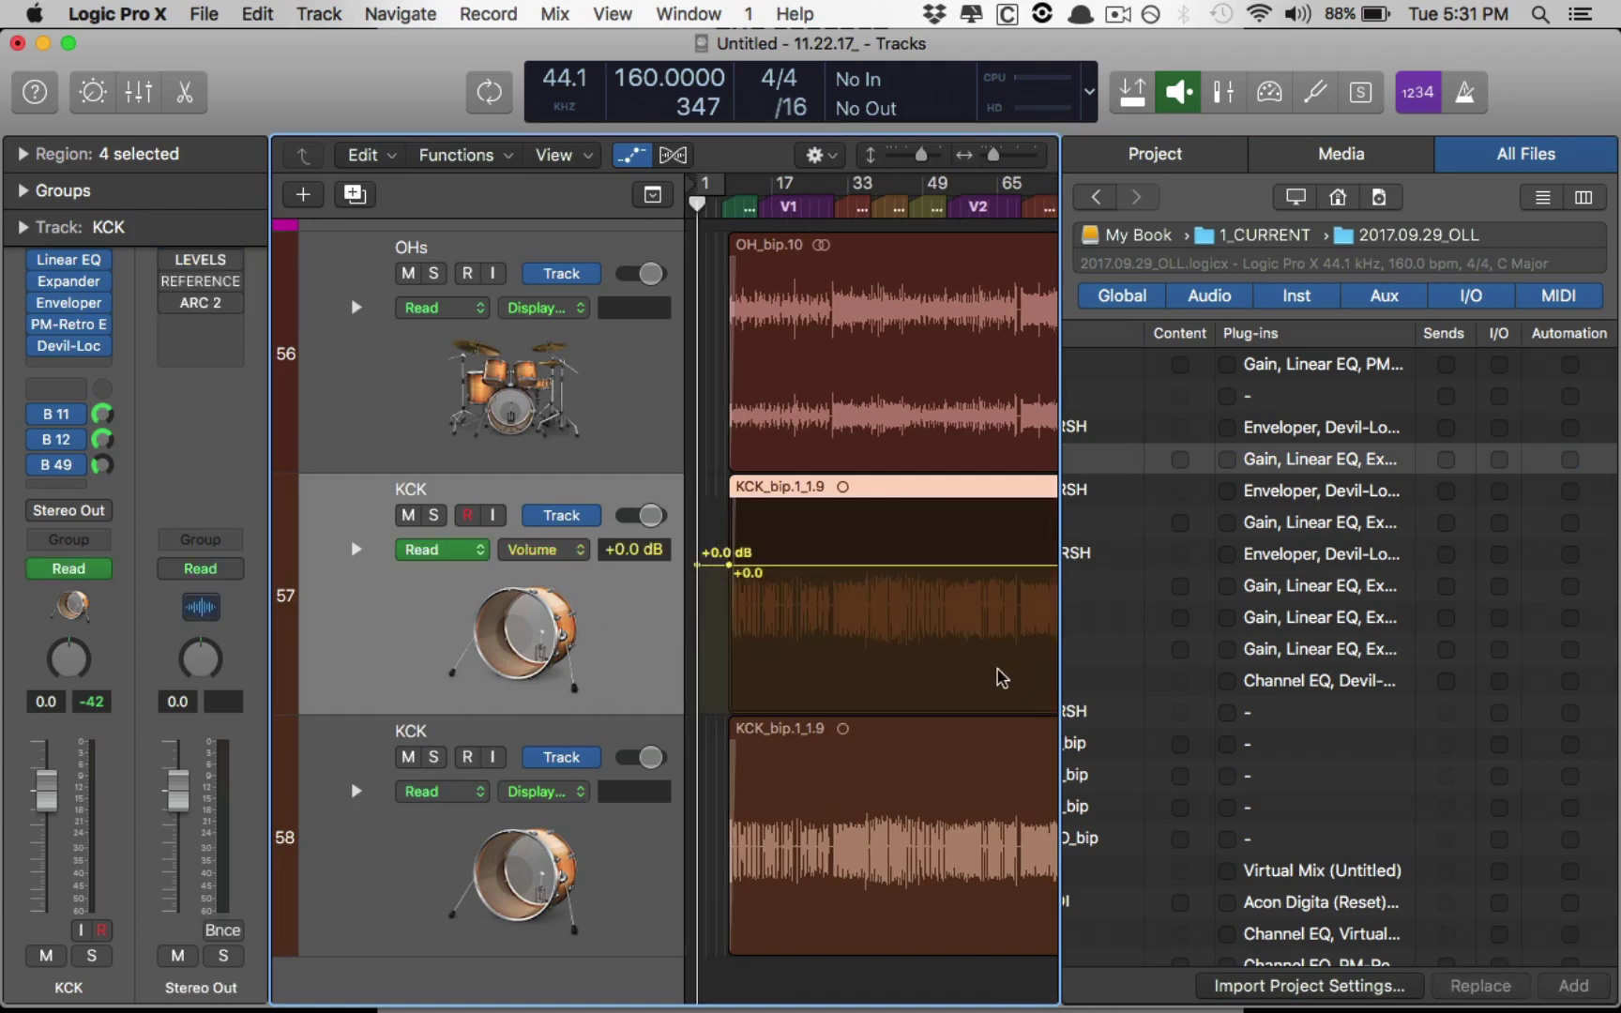
scroll(821, 633, right, 15)
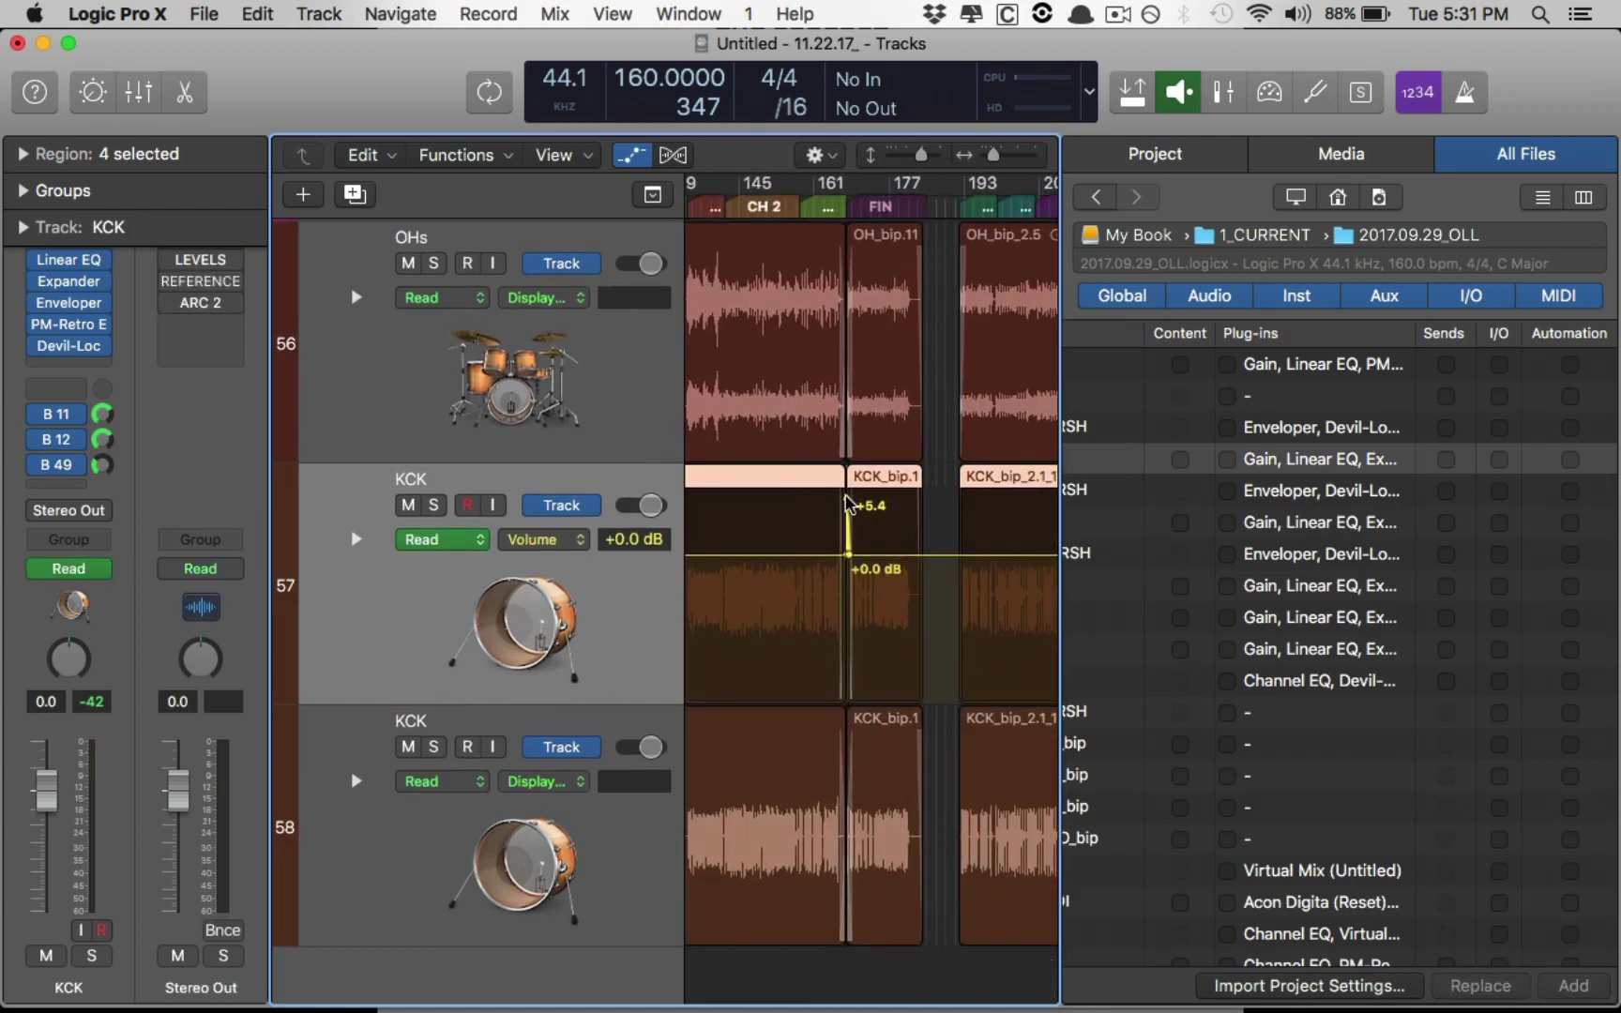
scroll(850, 497, left, 15)
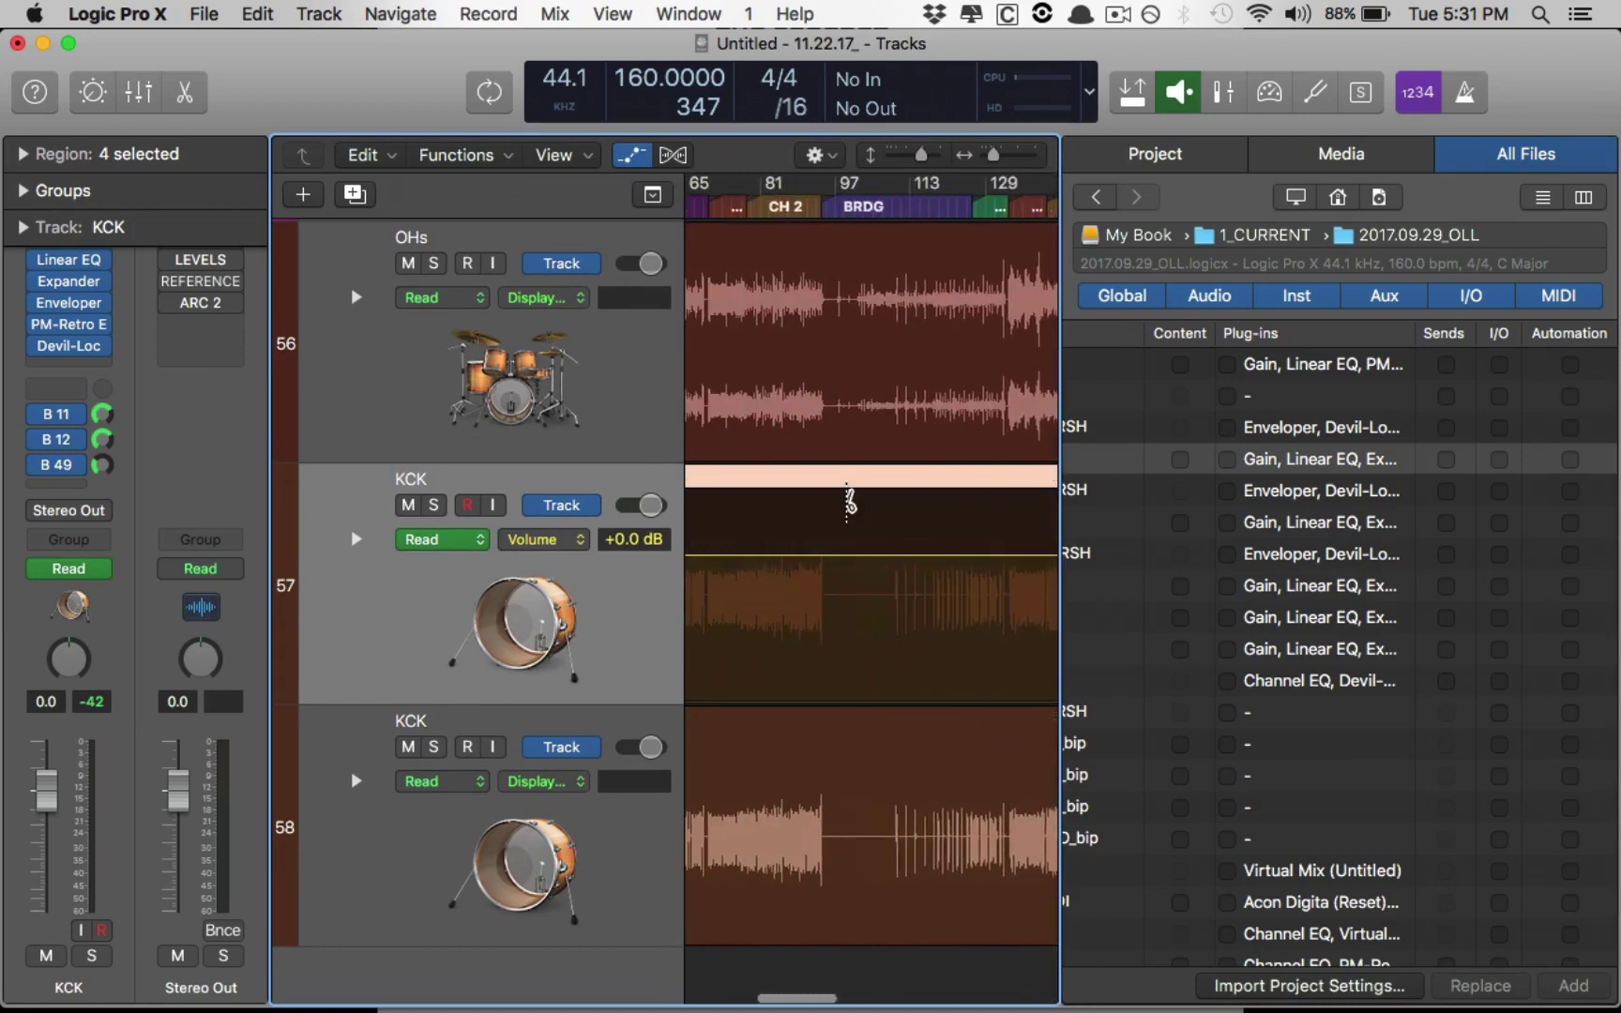
scroll(850, 497, left, 10)
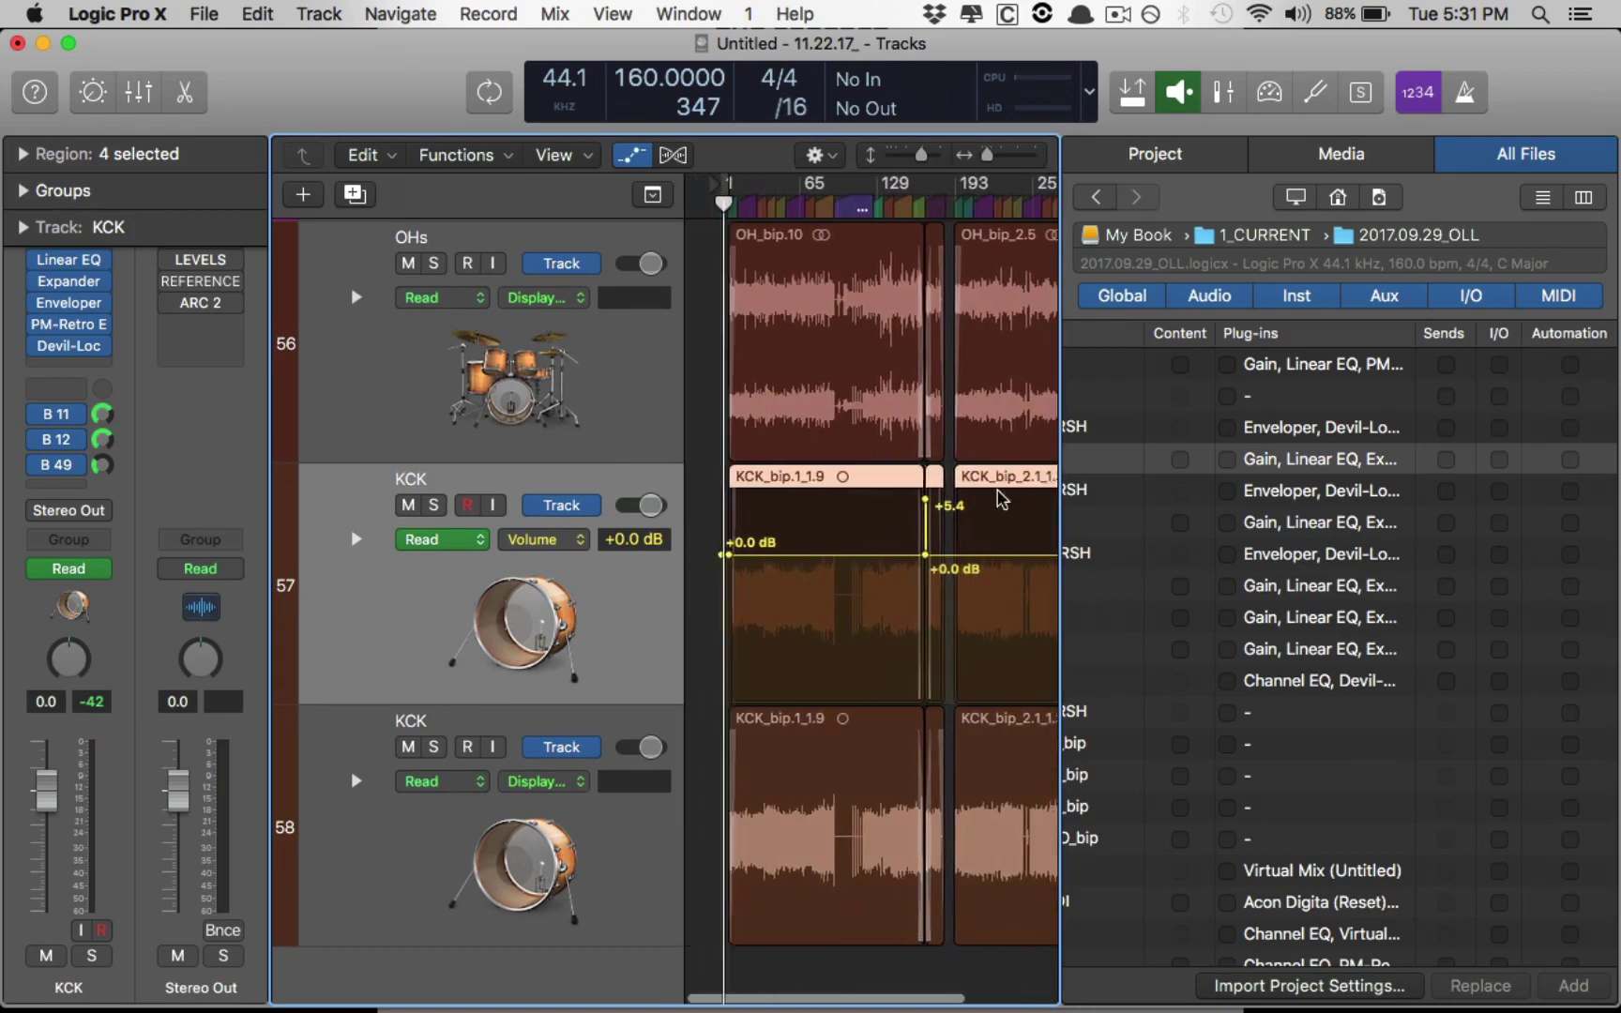
scroll(1543, 528, left, 5)
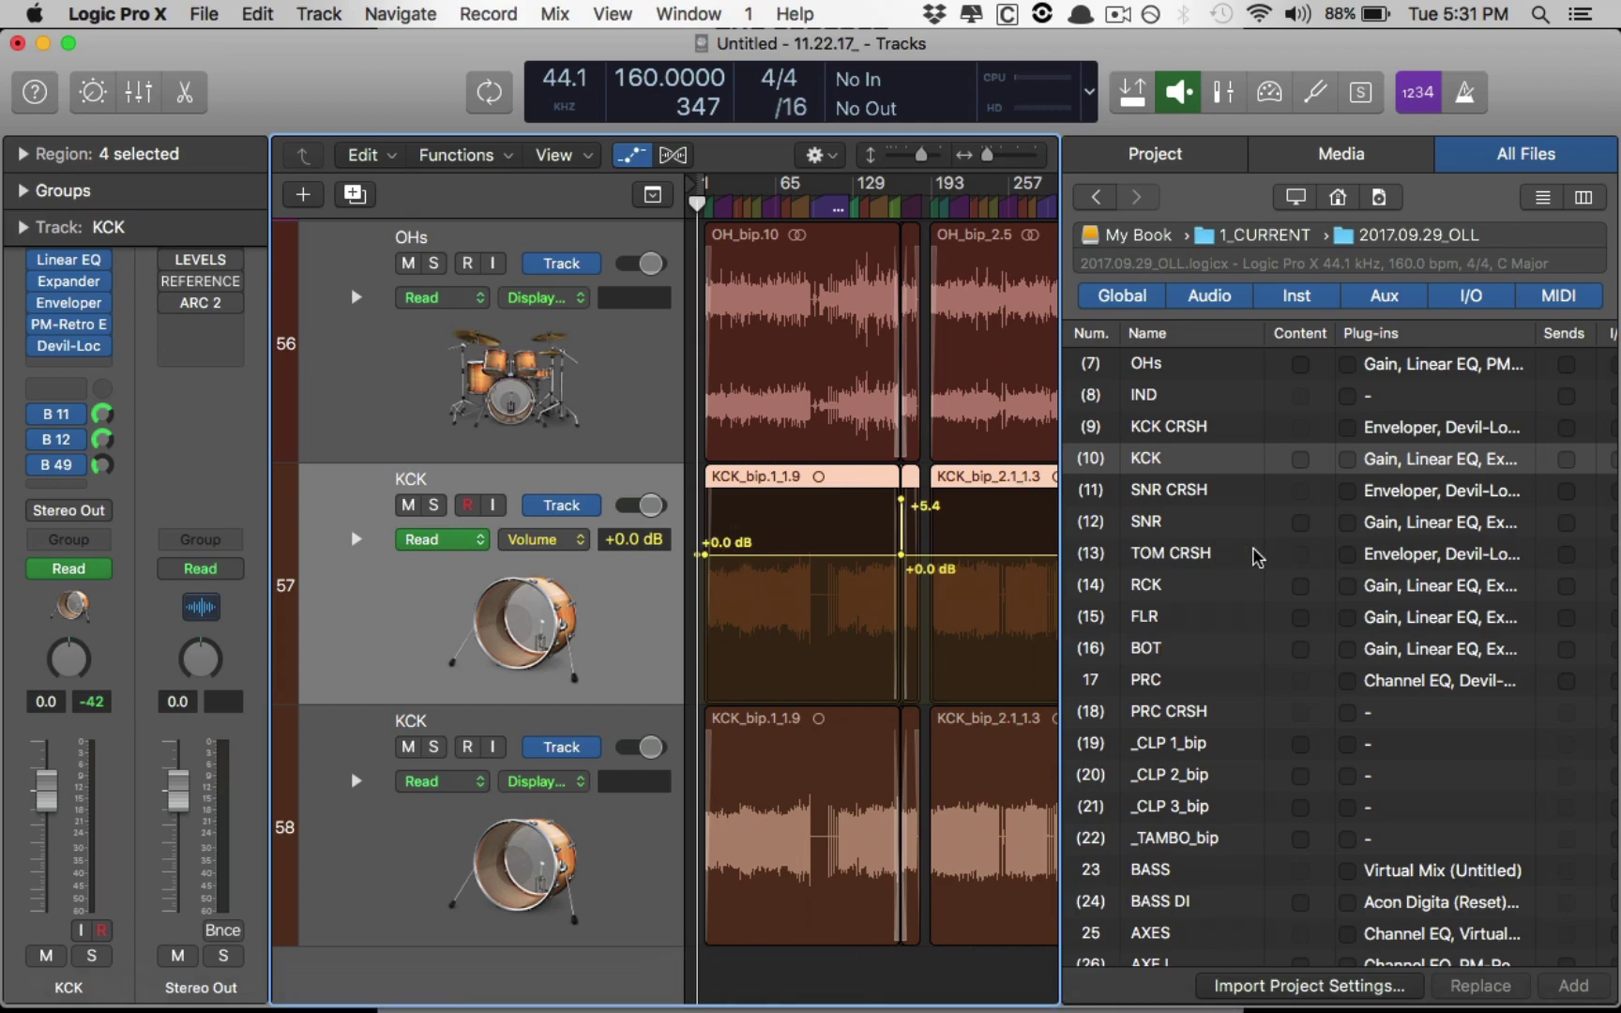
Step: Add the KCK track's plug-in chain from the old project as a new track below track 58
click(1348, 460)
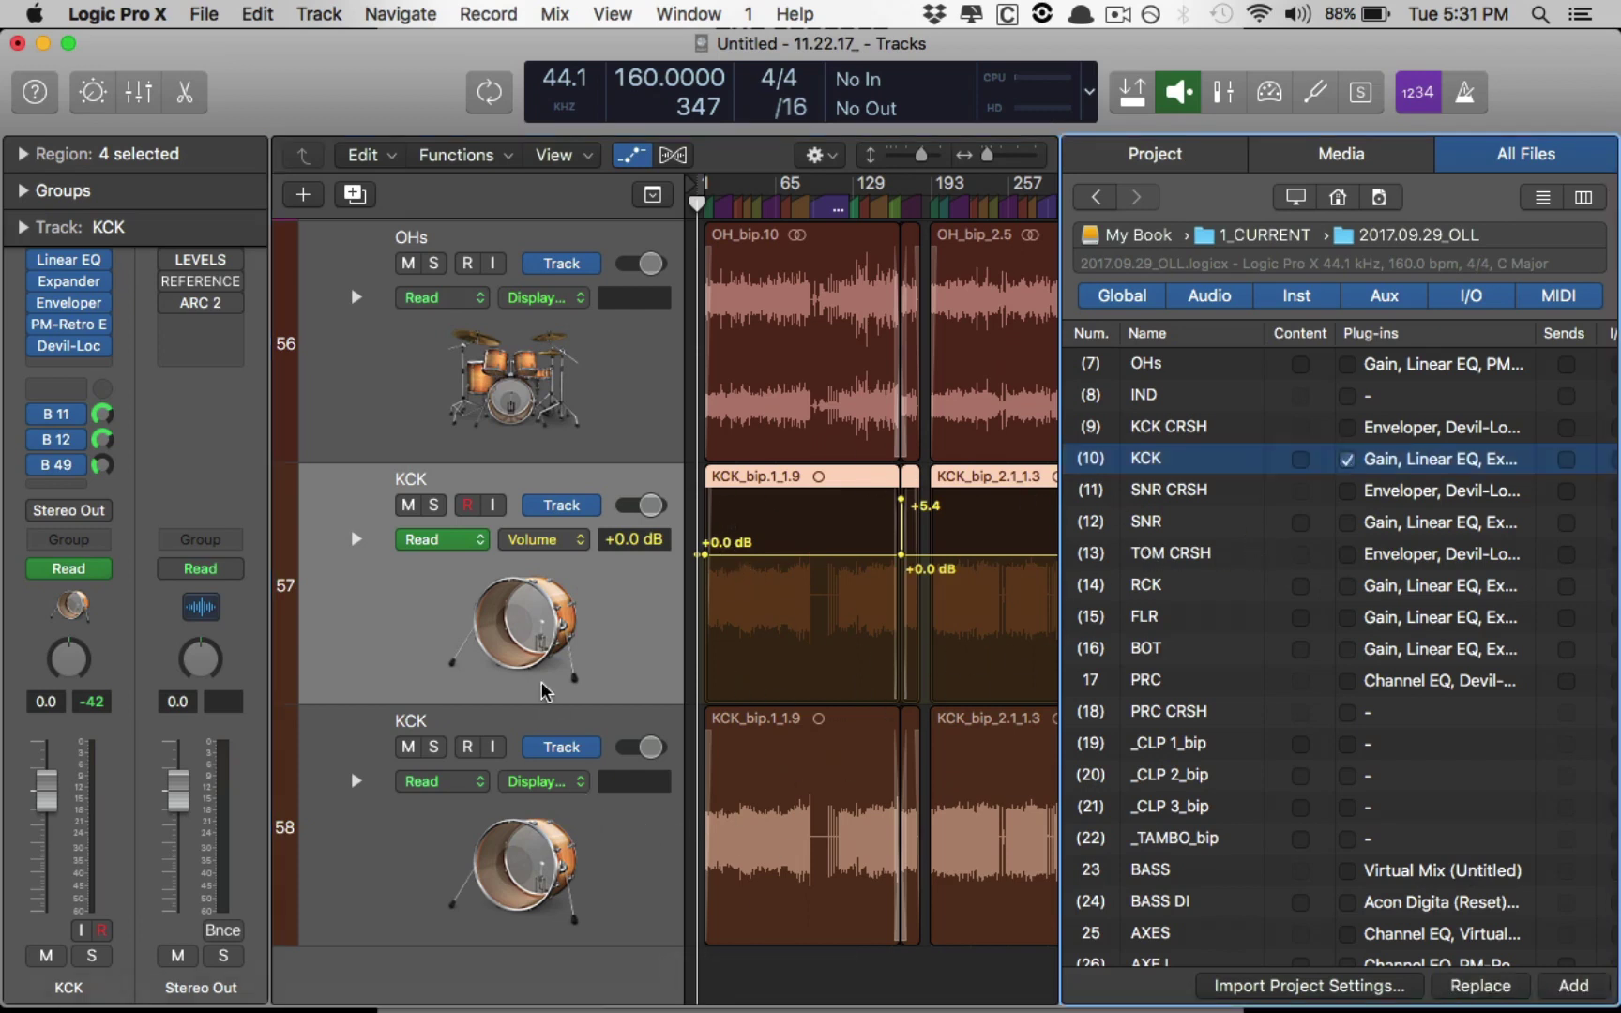
click(530, 629)
click(544, 871)
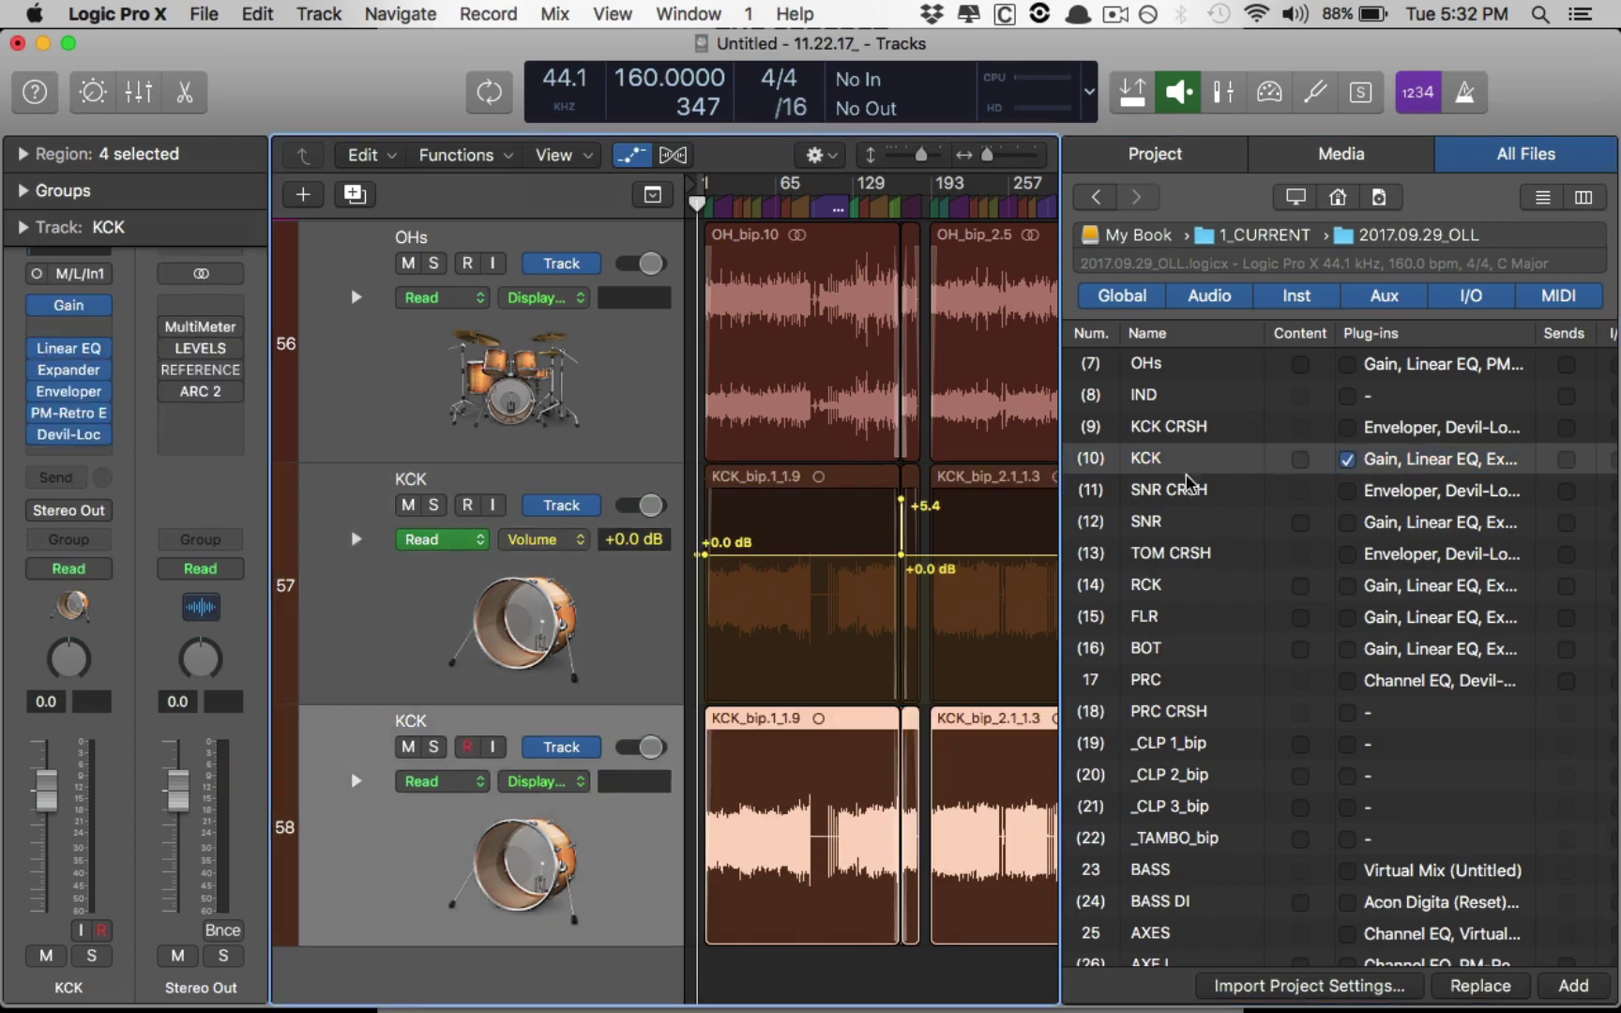
click(1584, 985)
Step: Create KCK track 59 below track 58 with duplicated settings, then reselect track 58
key(super+d)
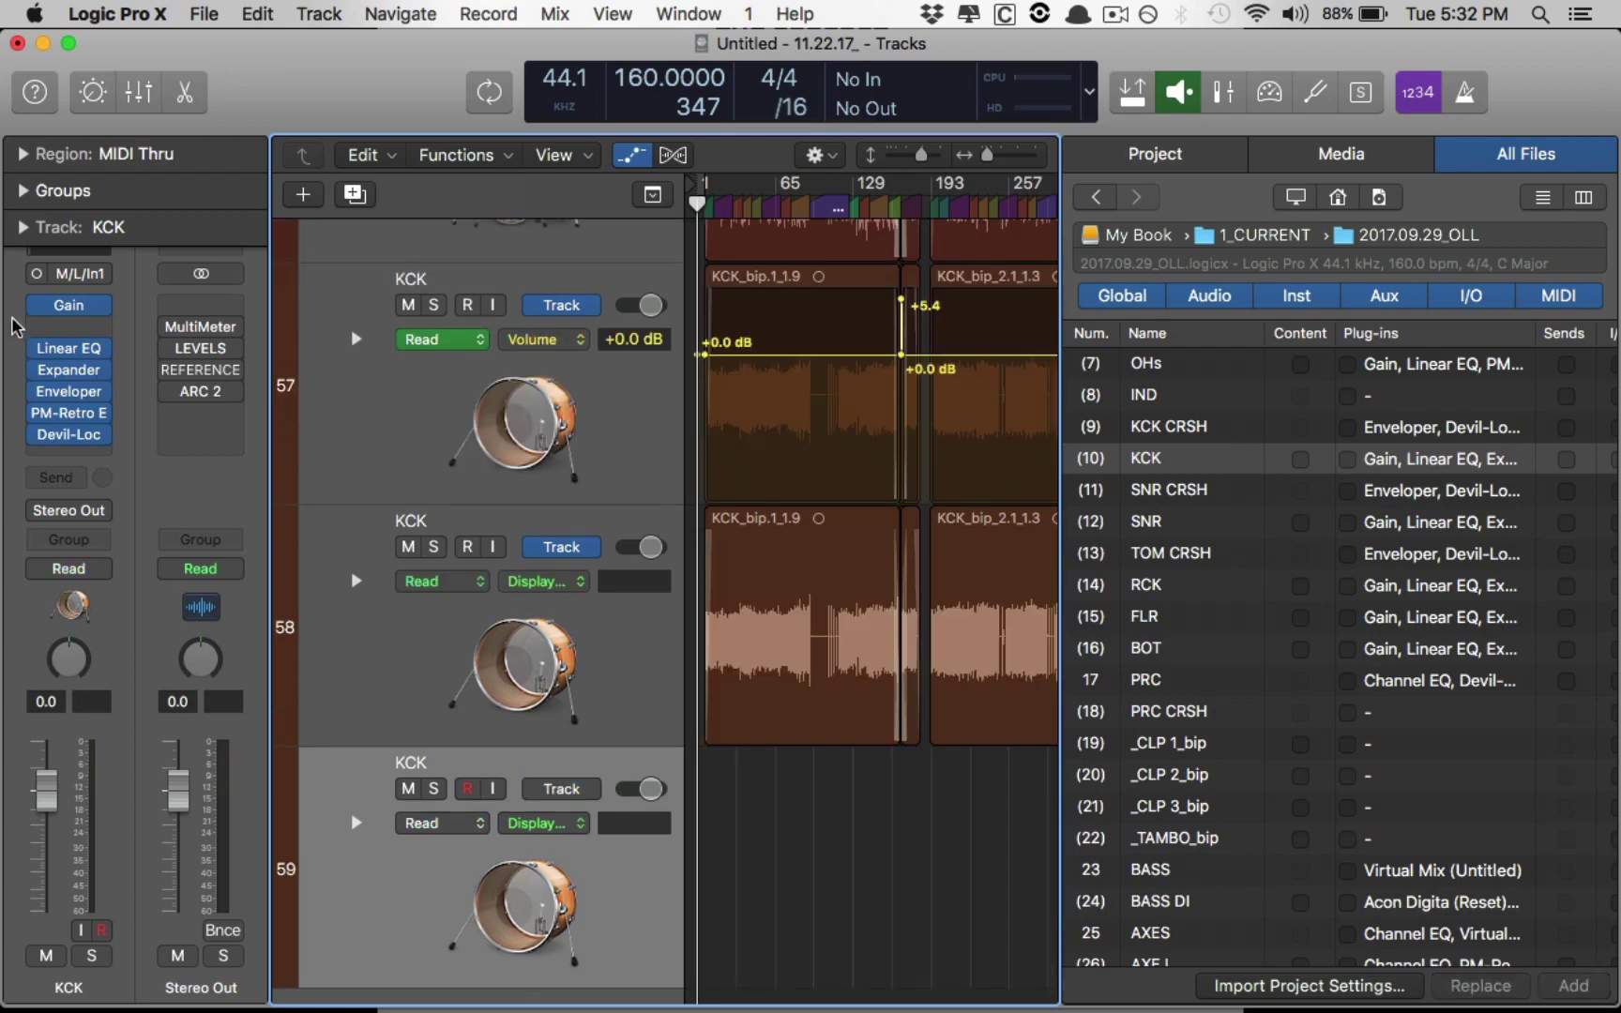
mouse_move(71, 352)
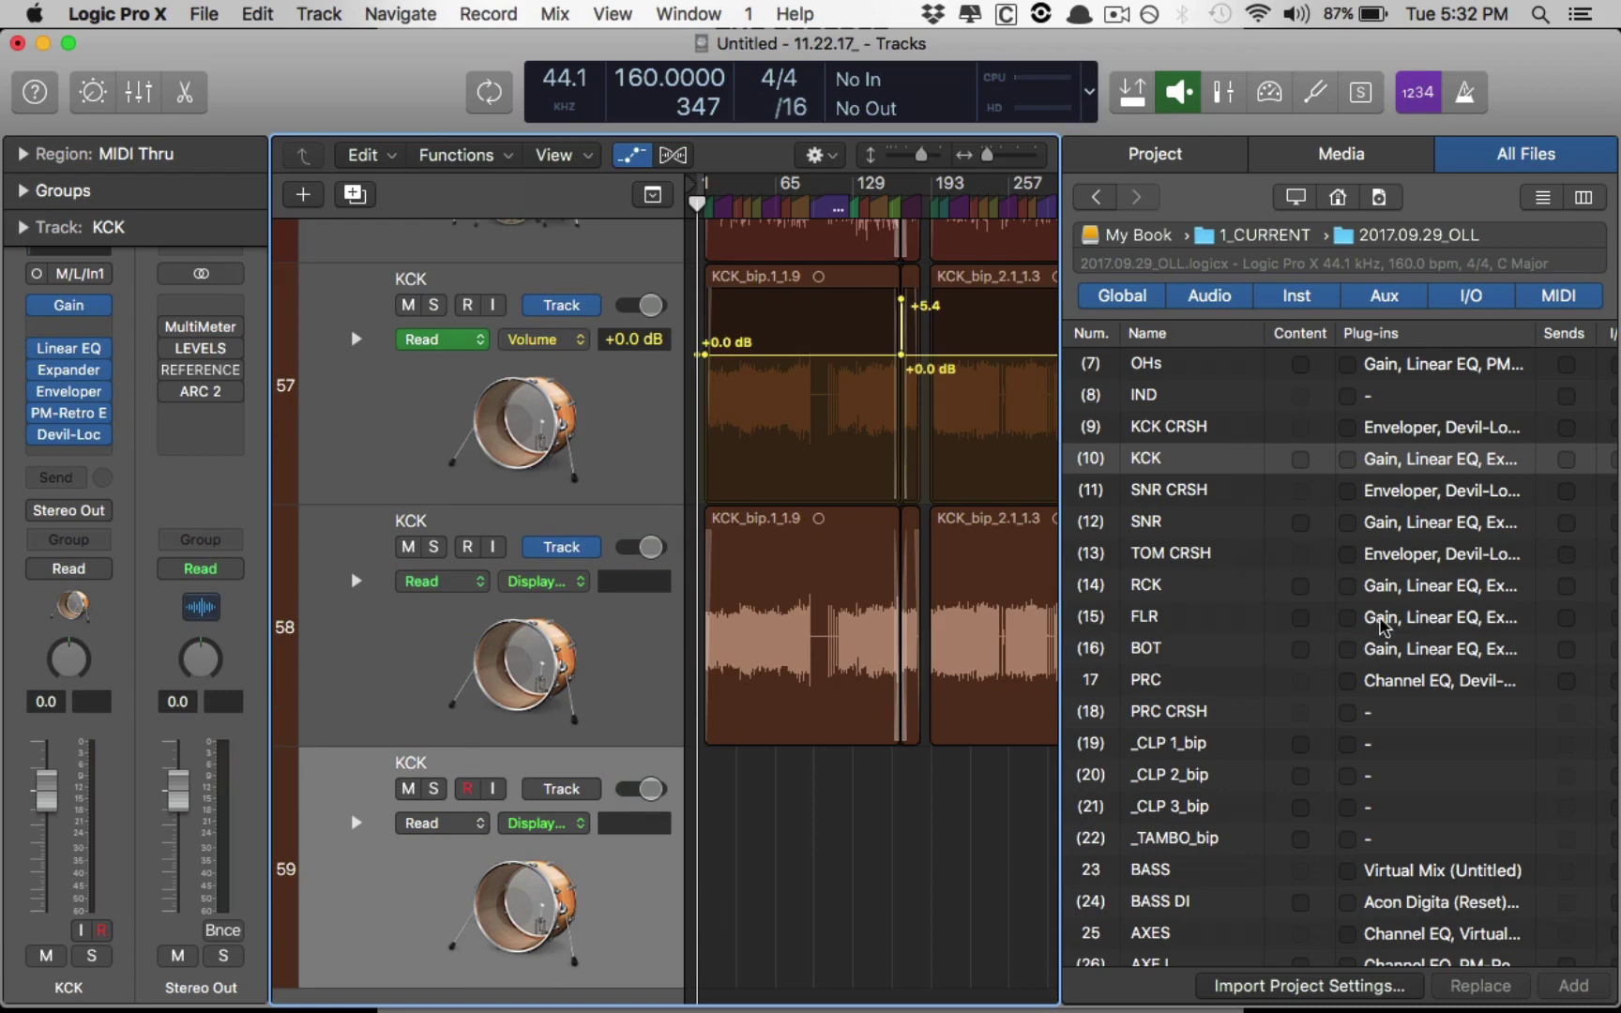
click(624, 636)
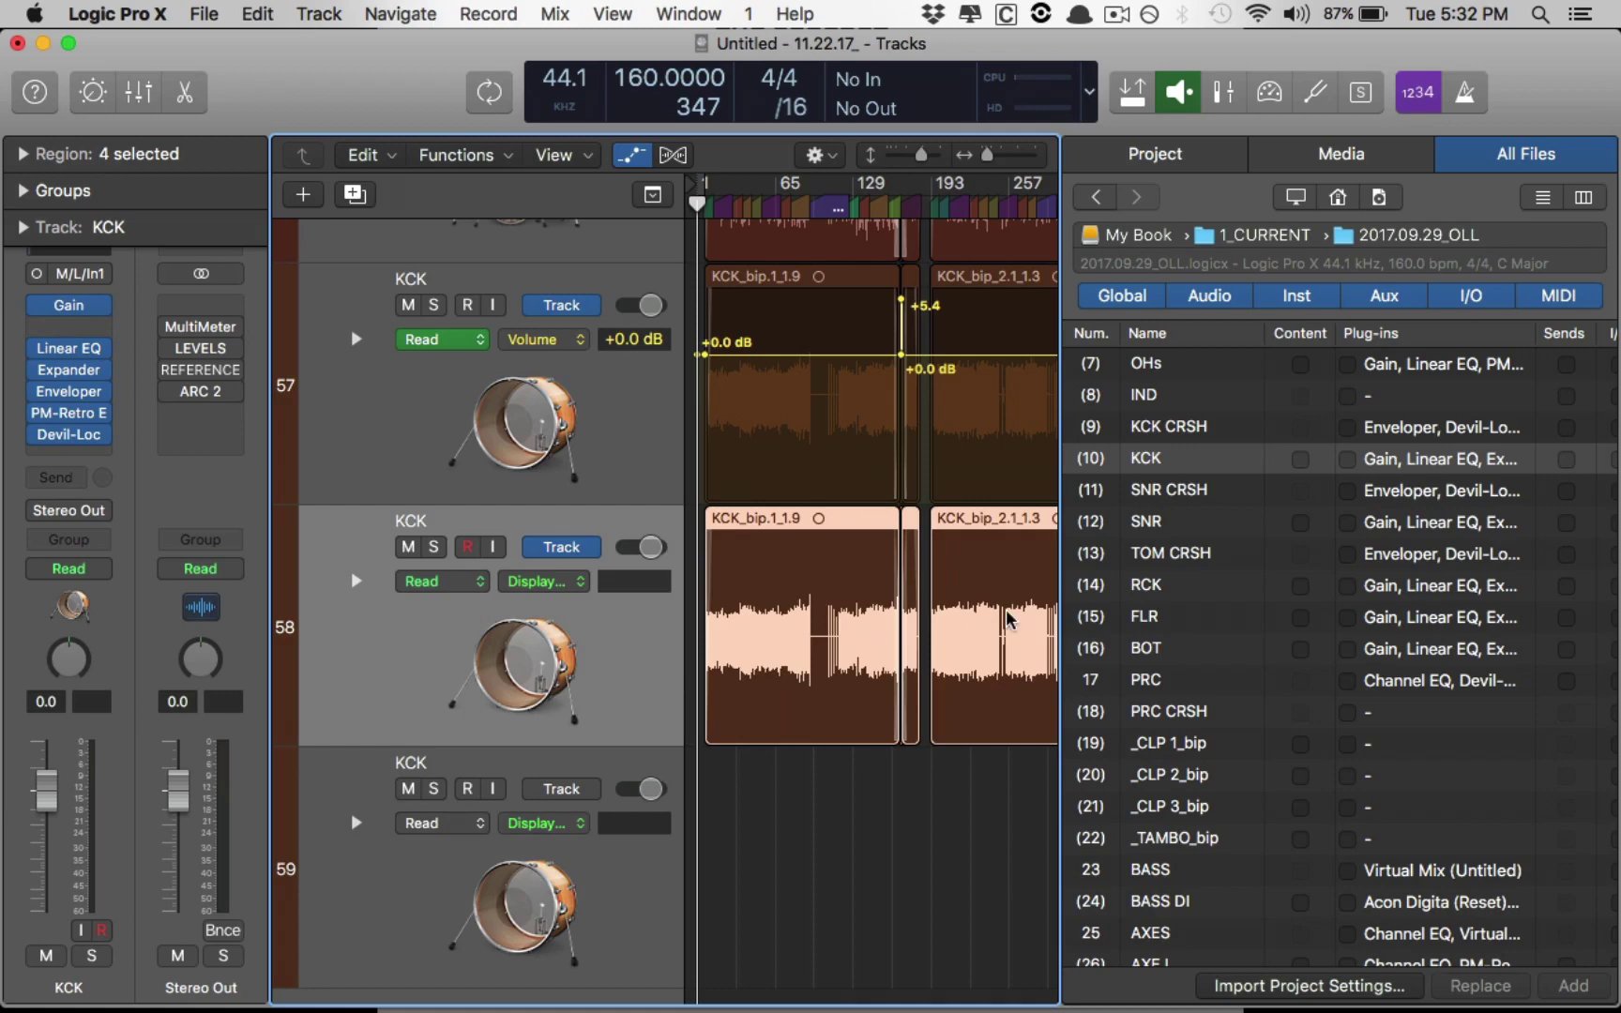
scroll(1273, 604, up, 5)
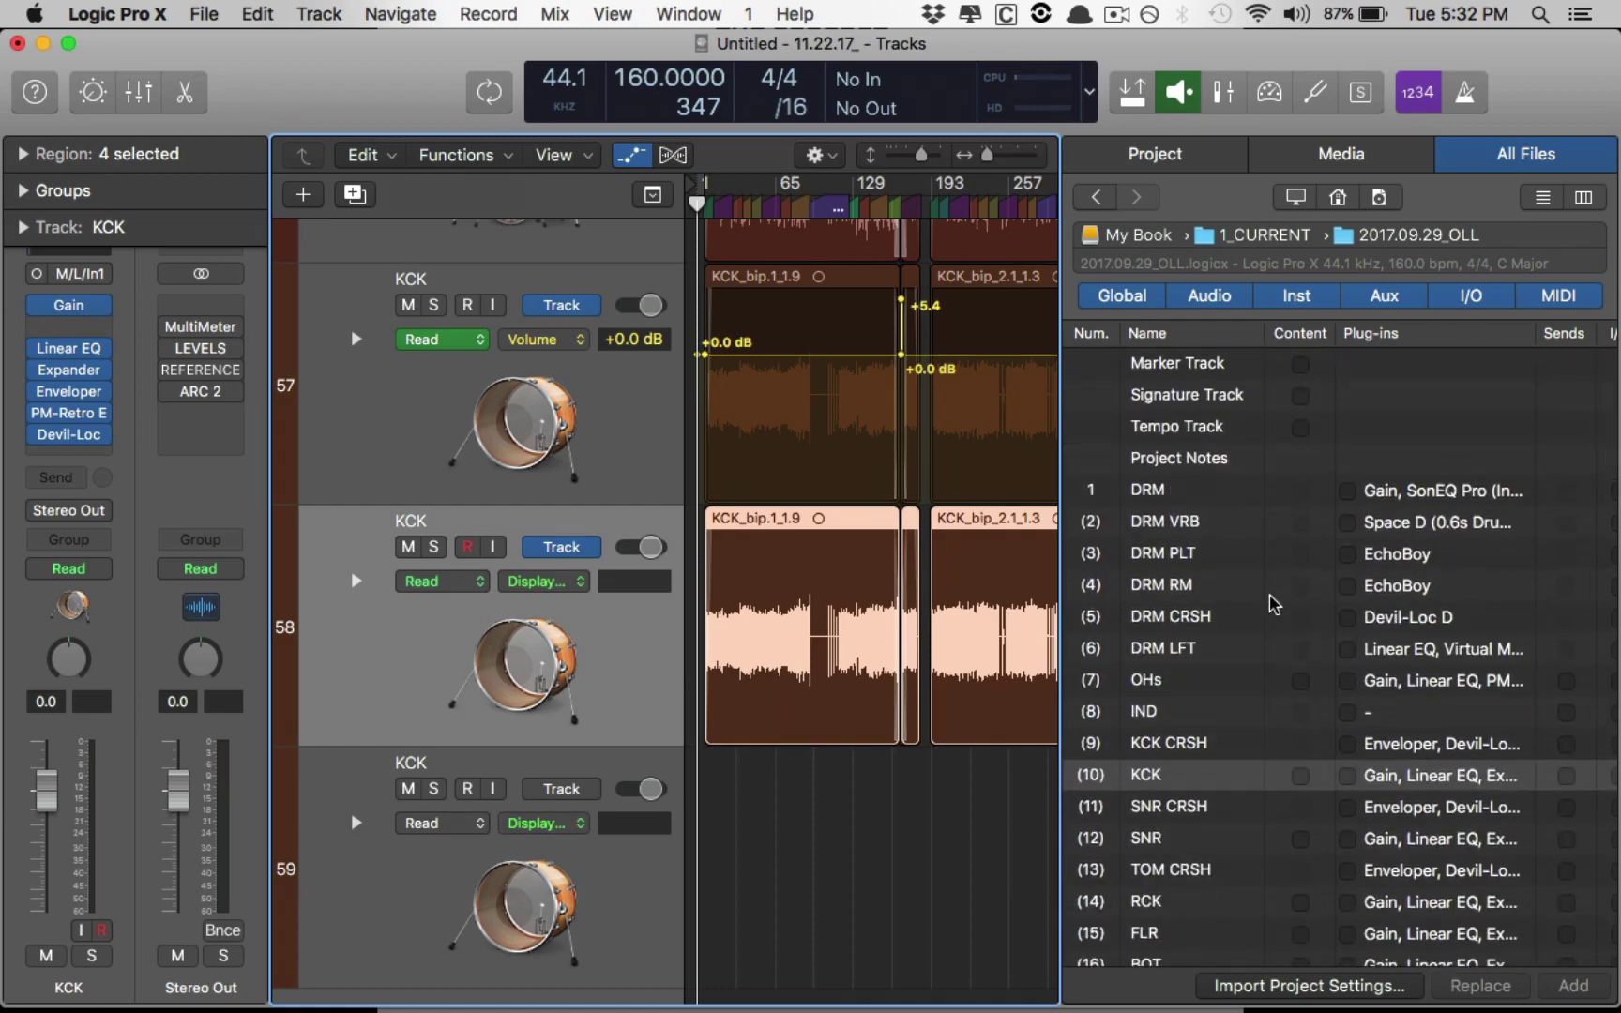
Step: Select the DRM row as the first track to import in the 2017.09.29_OLL track list
click(1142, 494)
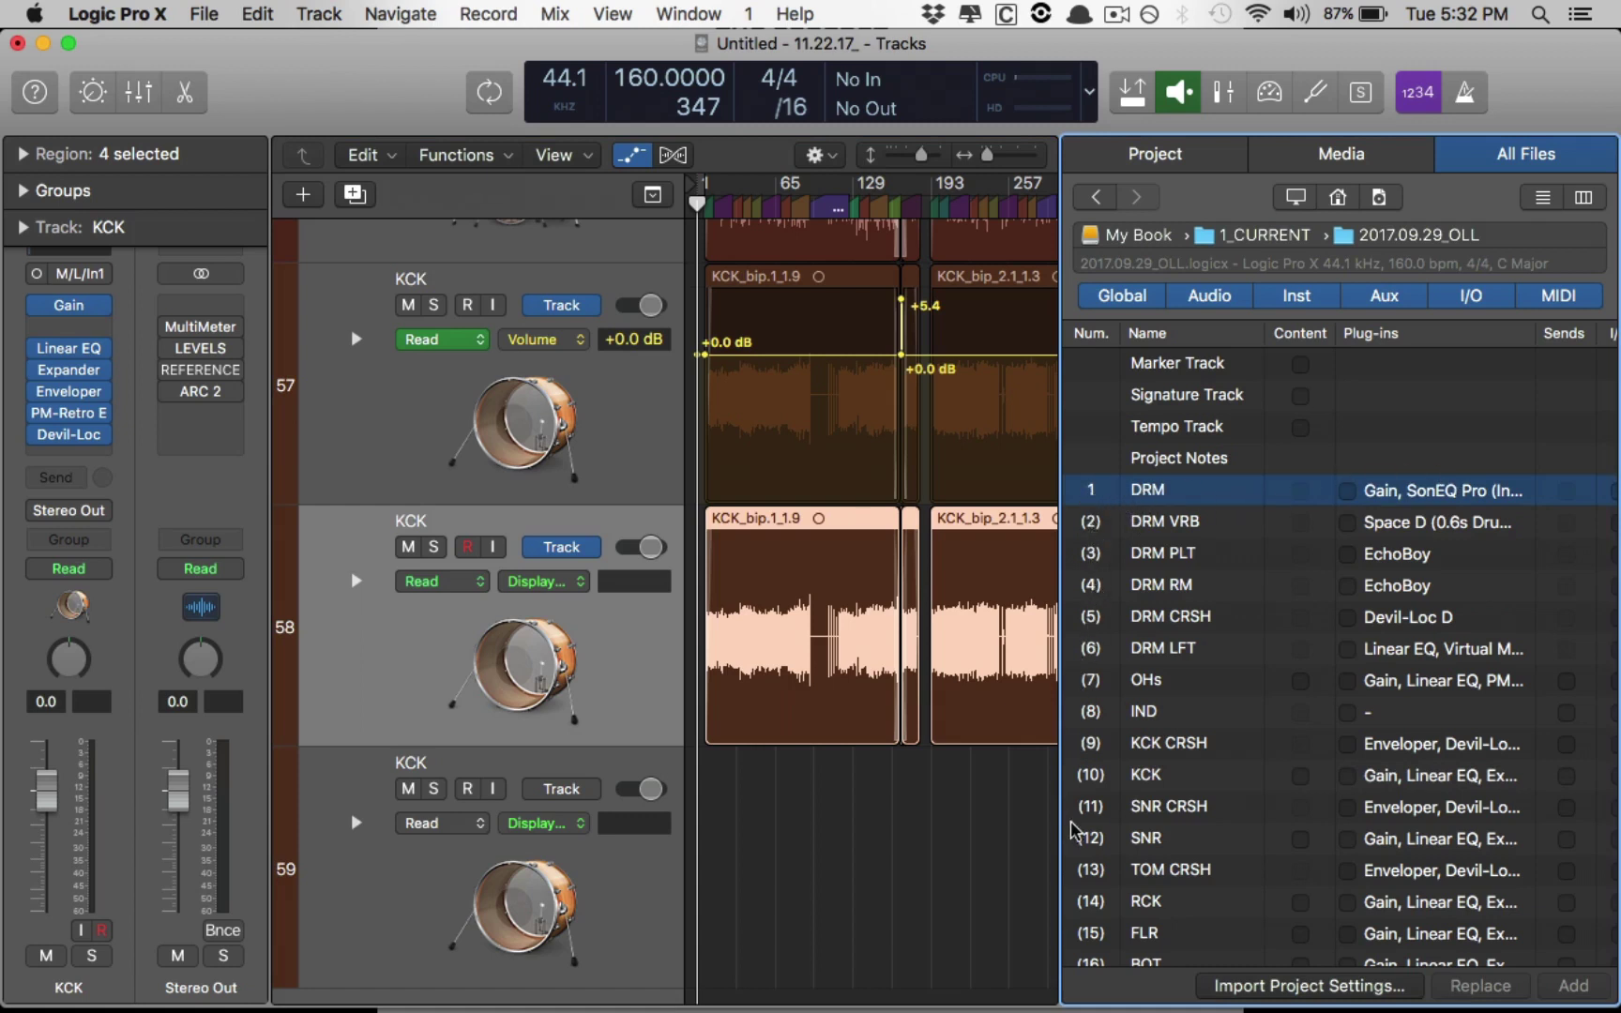
scroll(1087, 901, down, 2)
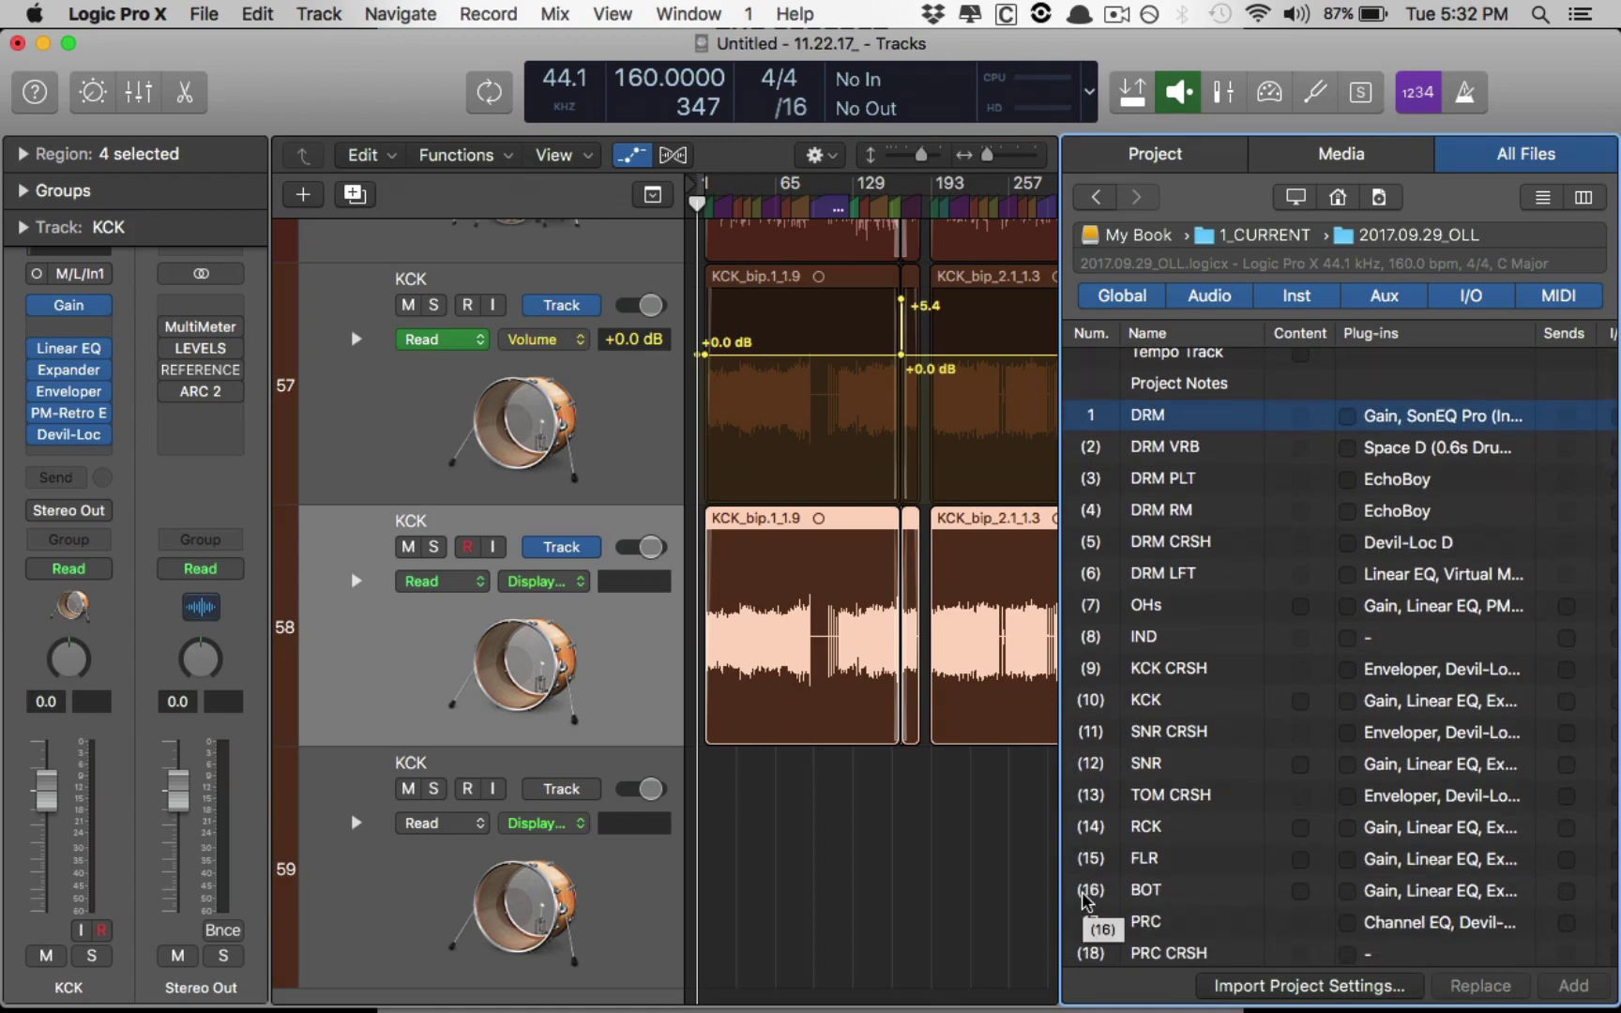
scroll(872, 685, up, 10)
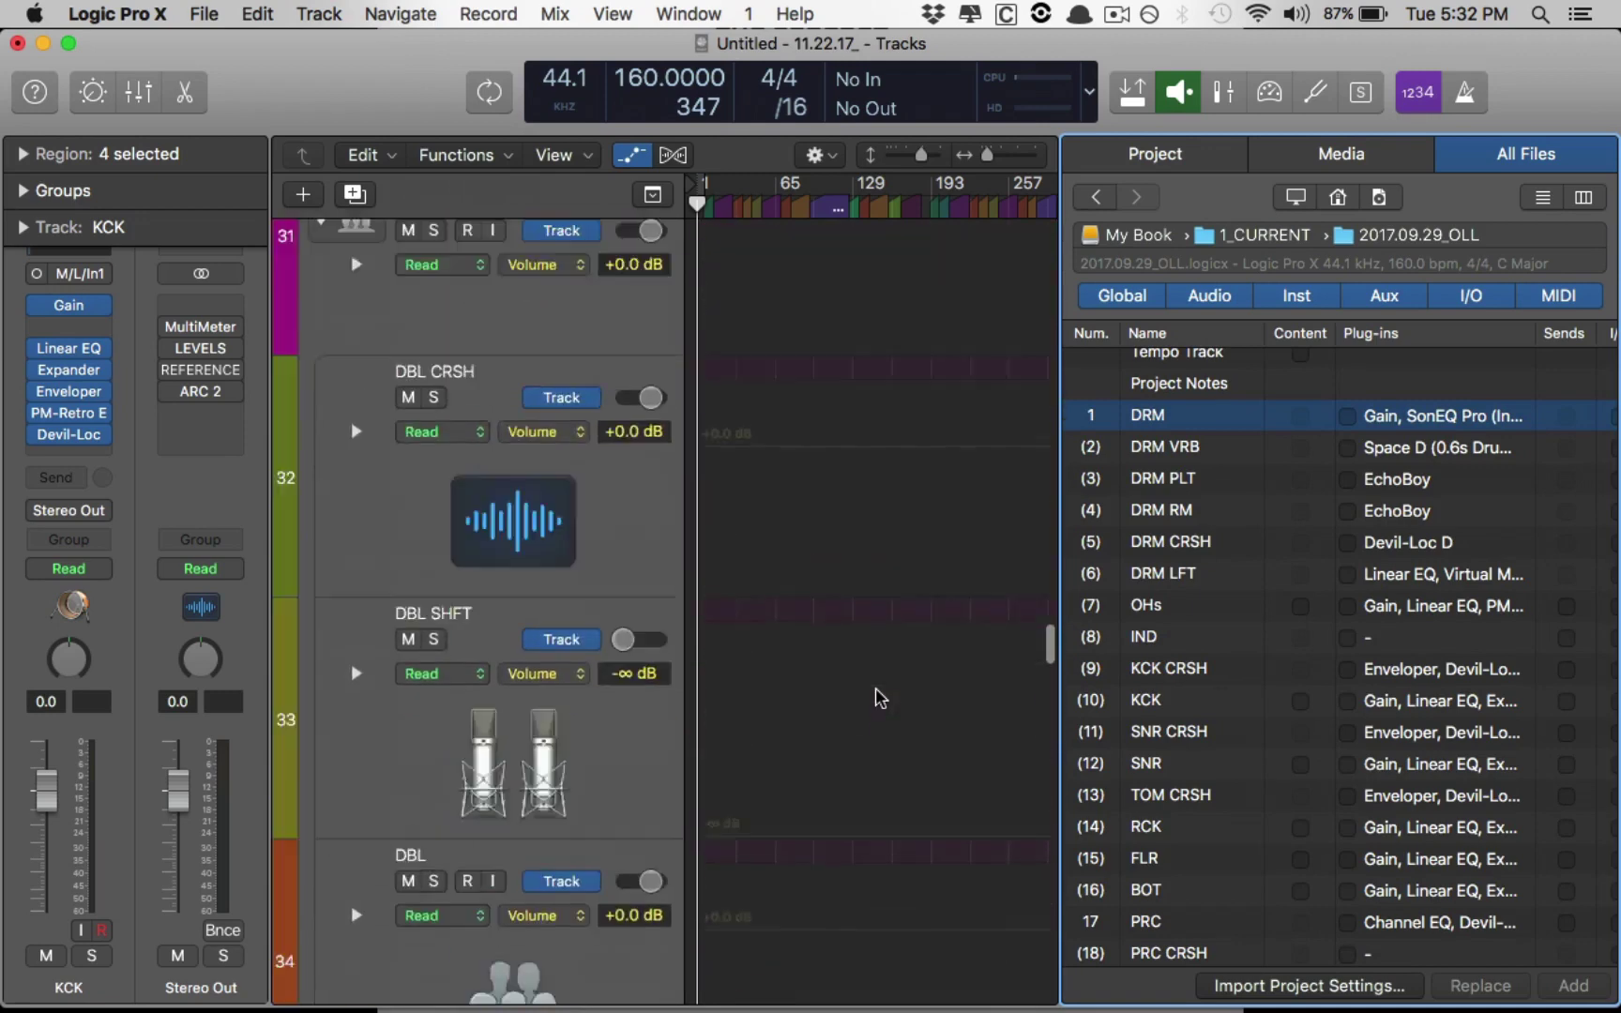
scroll(877, 699, down, 10)
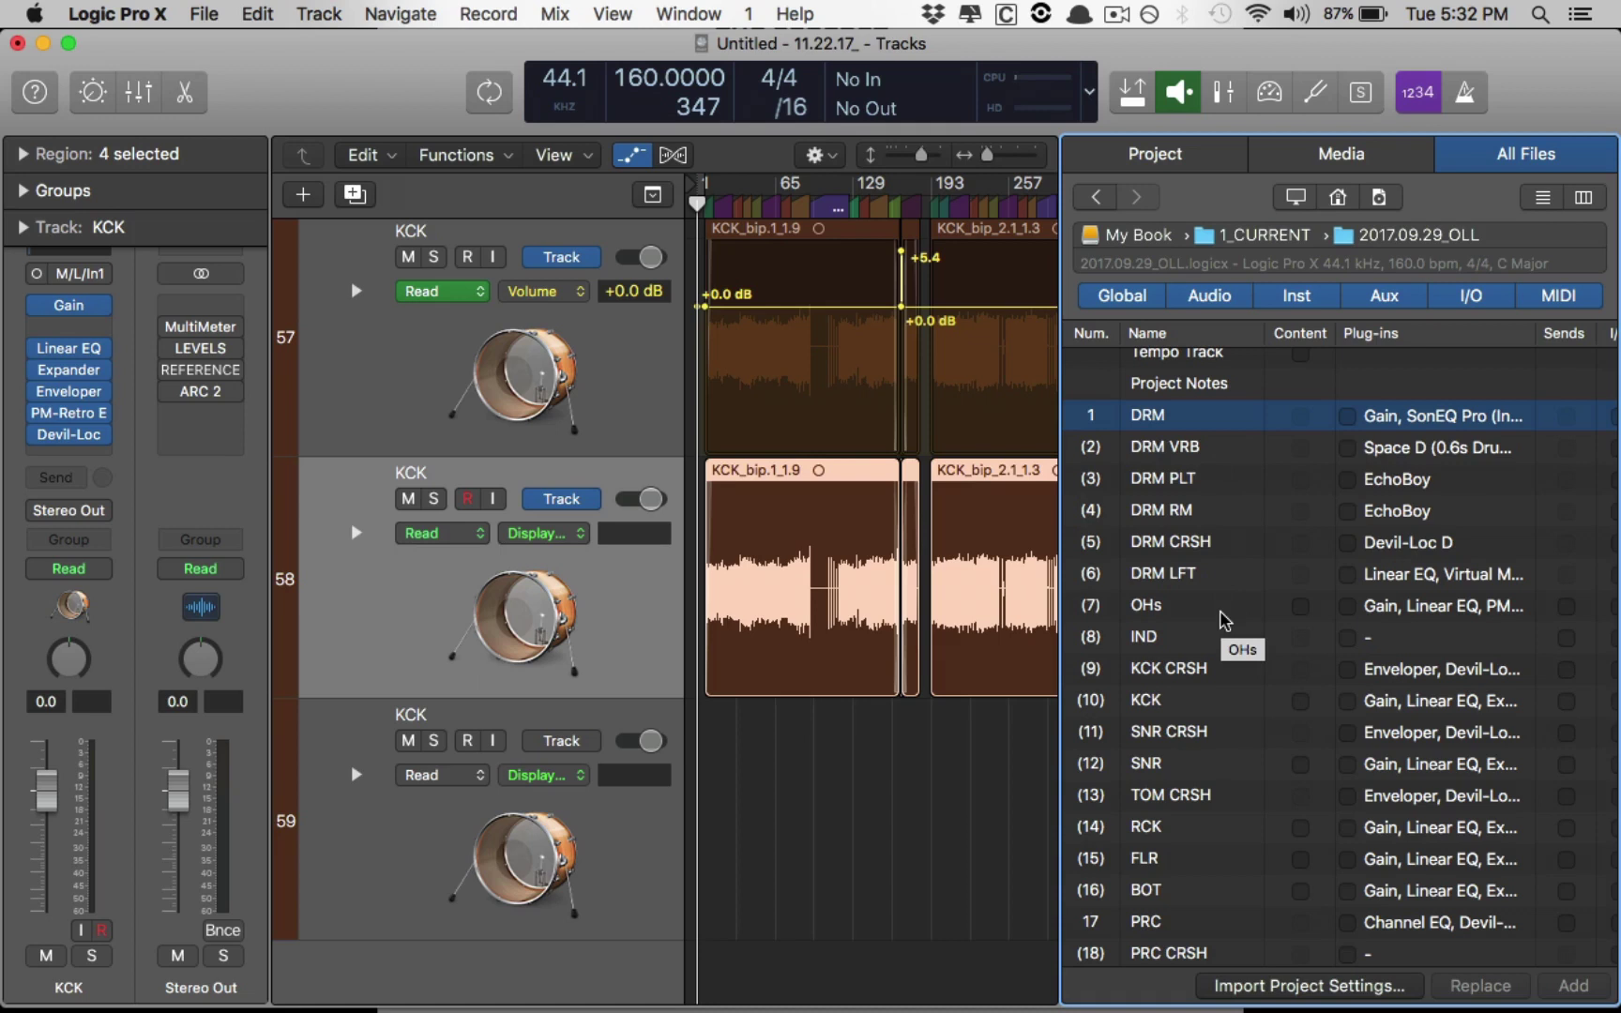
scroll(1225, 620, right, 3)
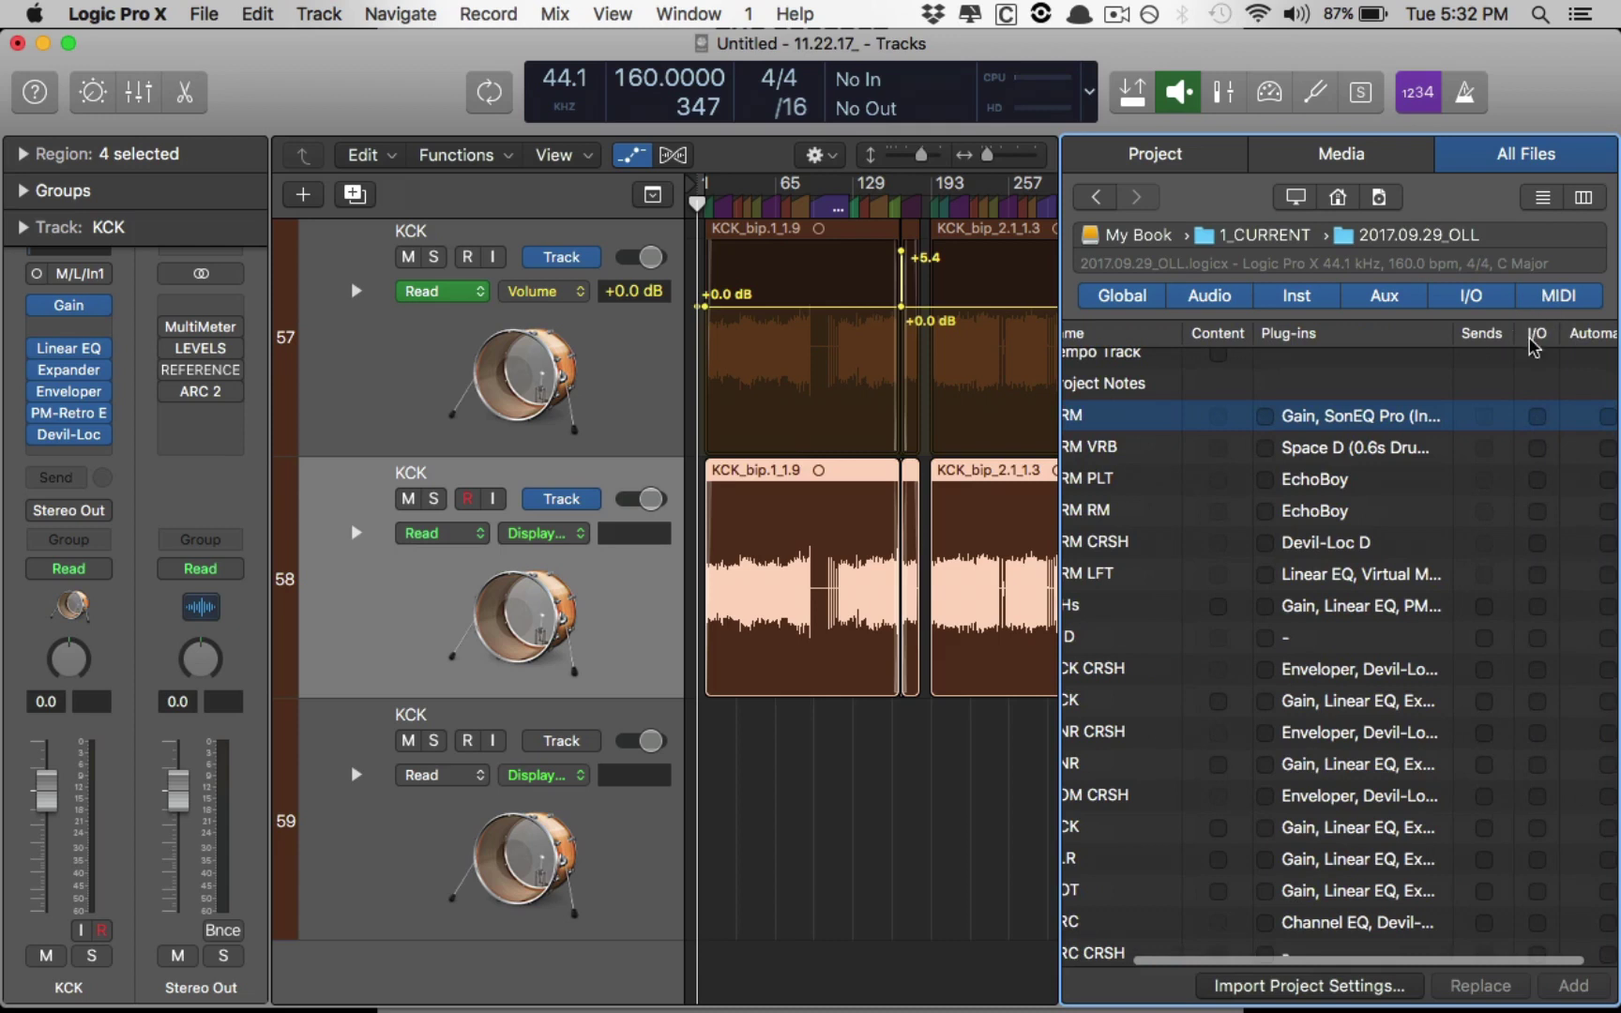
scroll(1332, 547, left, 3)
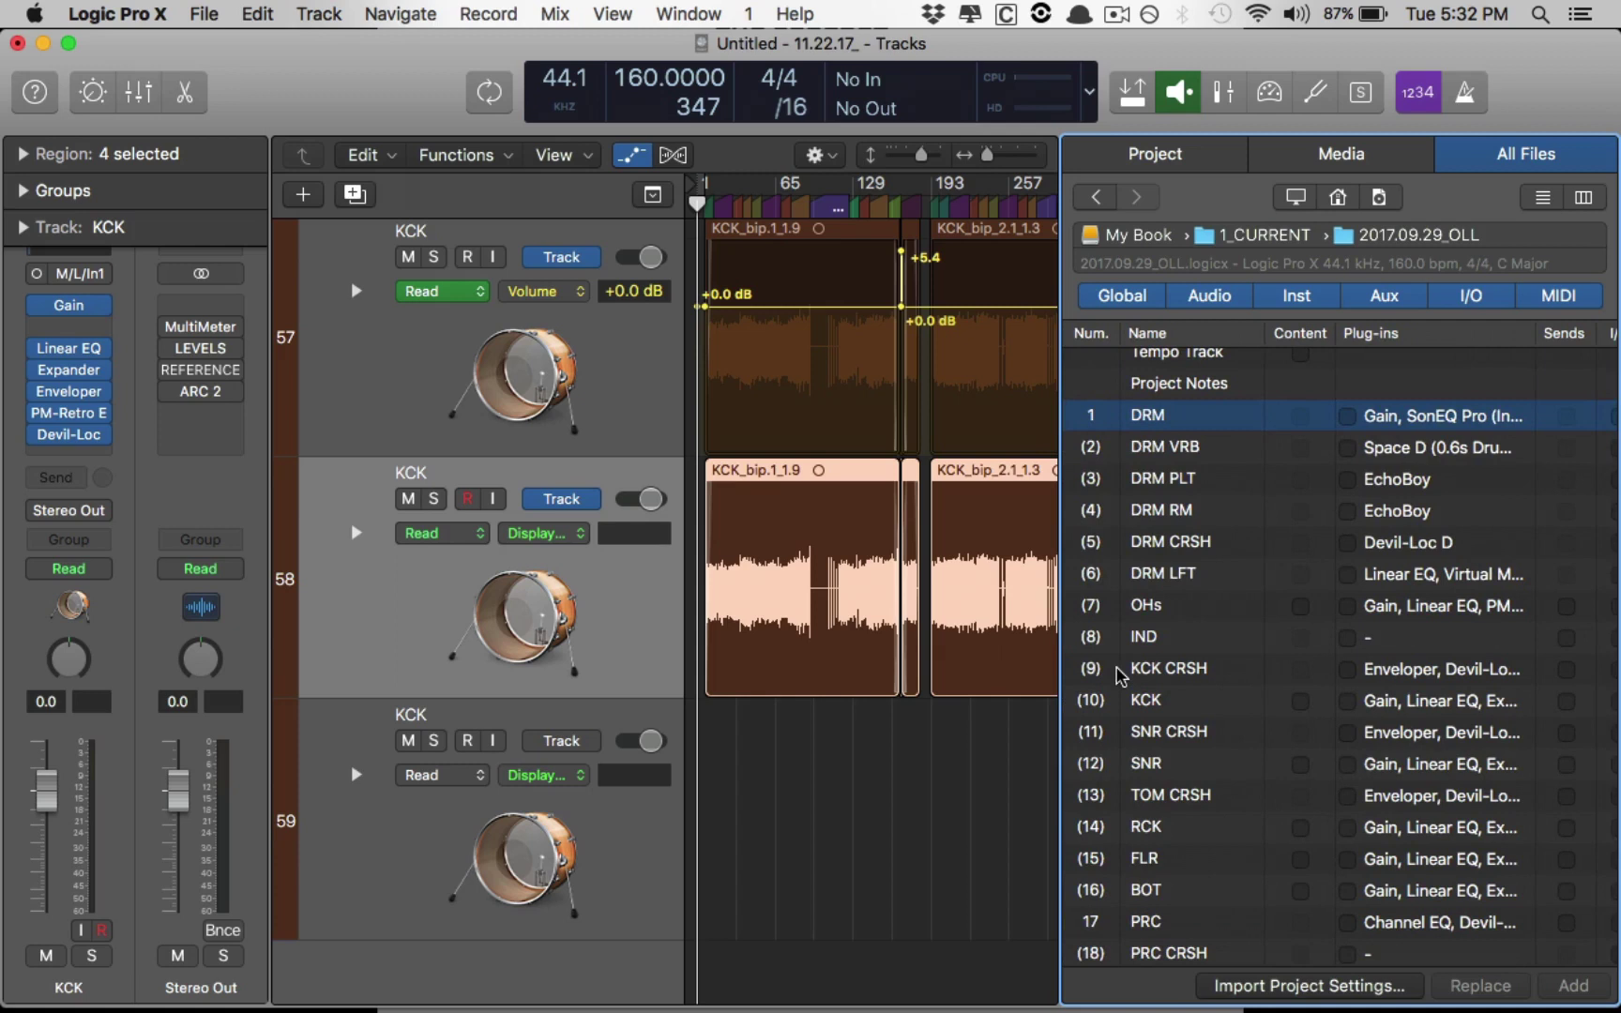
key(Down)
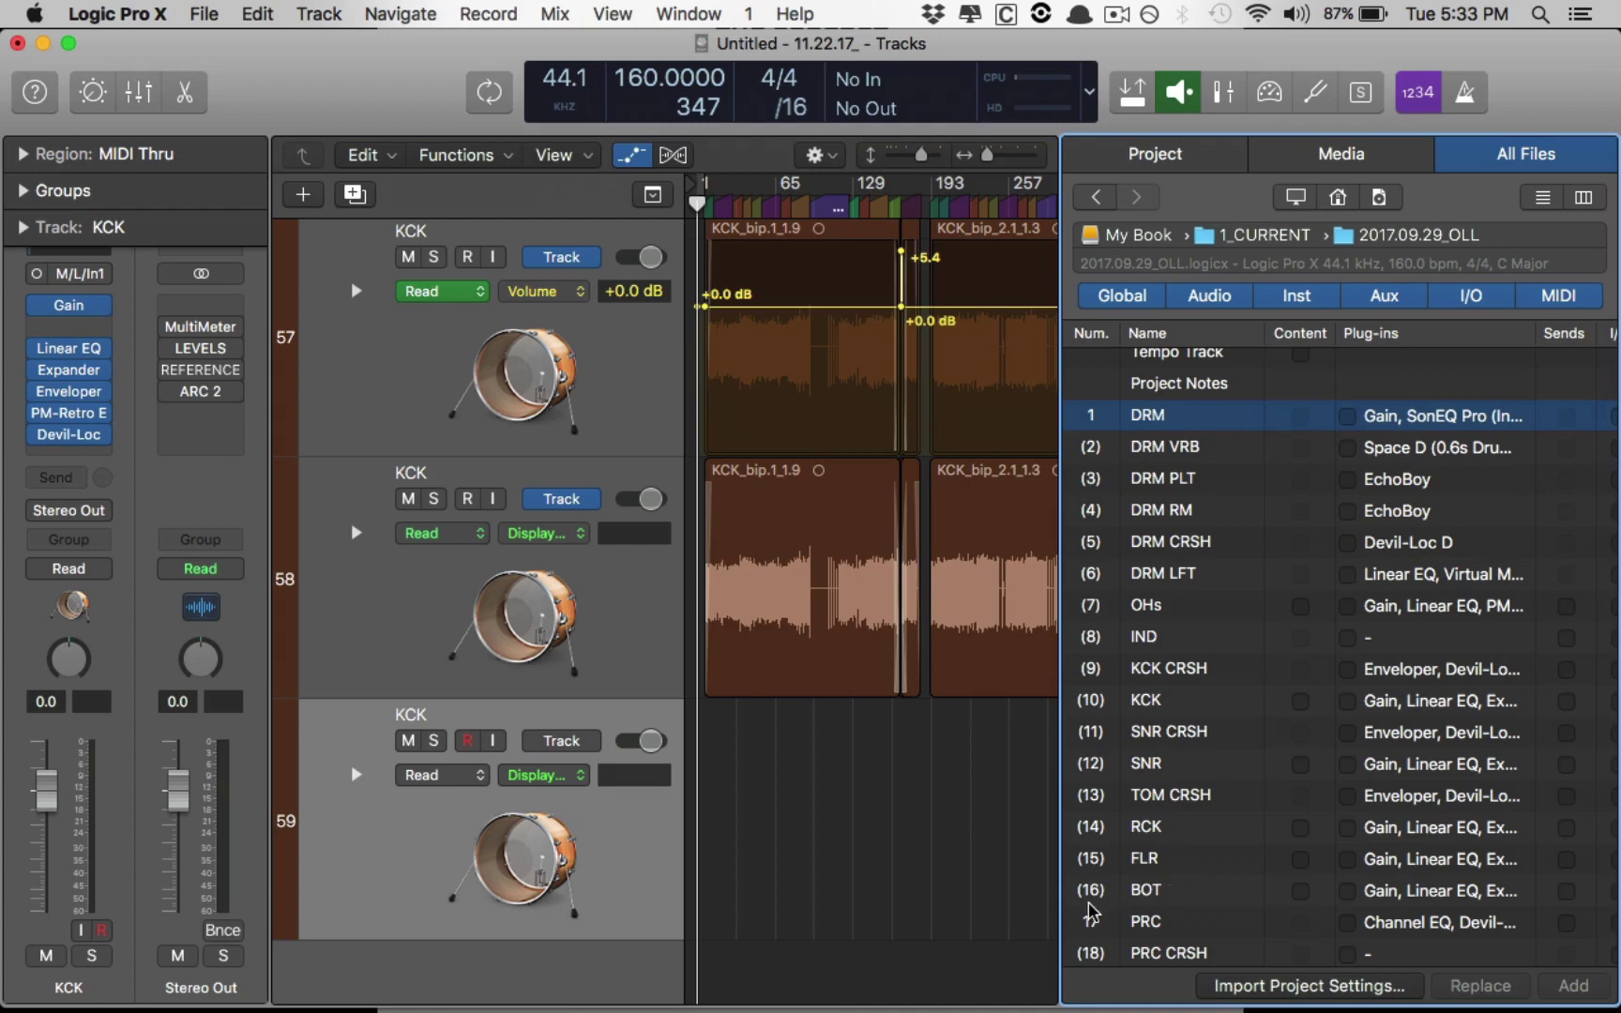
Step: Import tracks DRM through BOT with Content, Plug-ins, Sends, I/O and Automation included
shift+click(1187, 904)
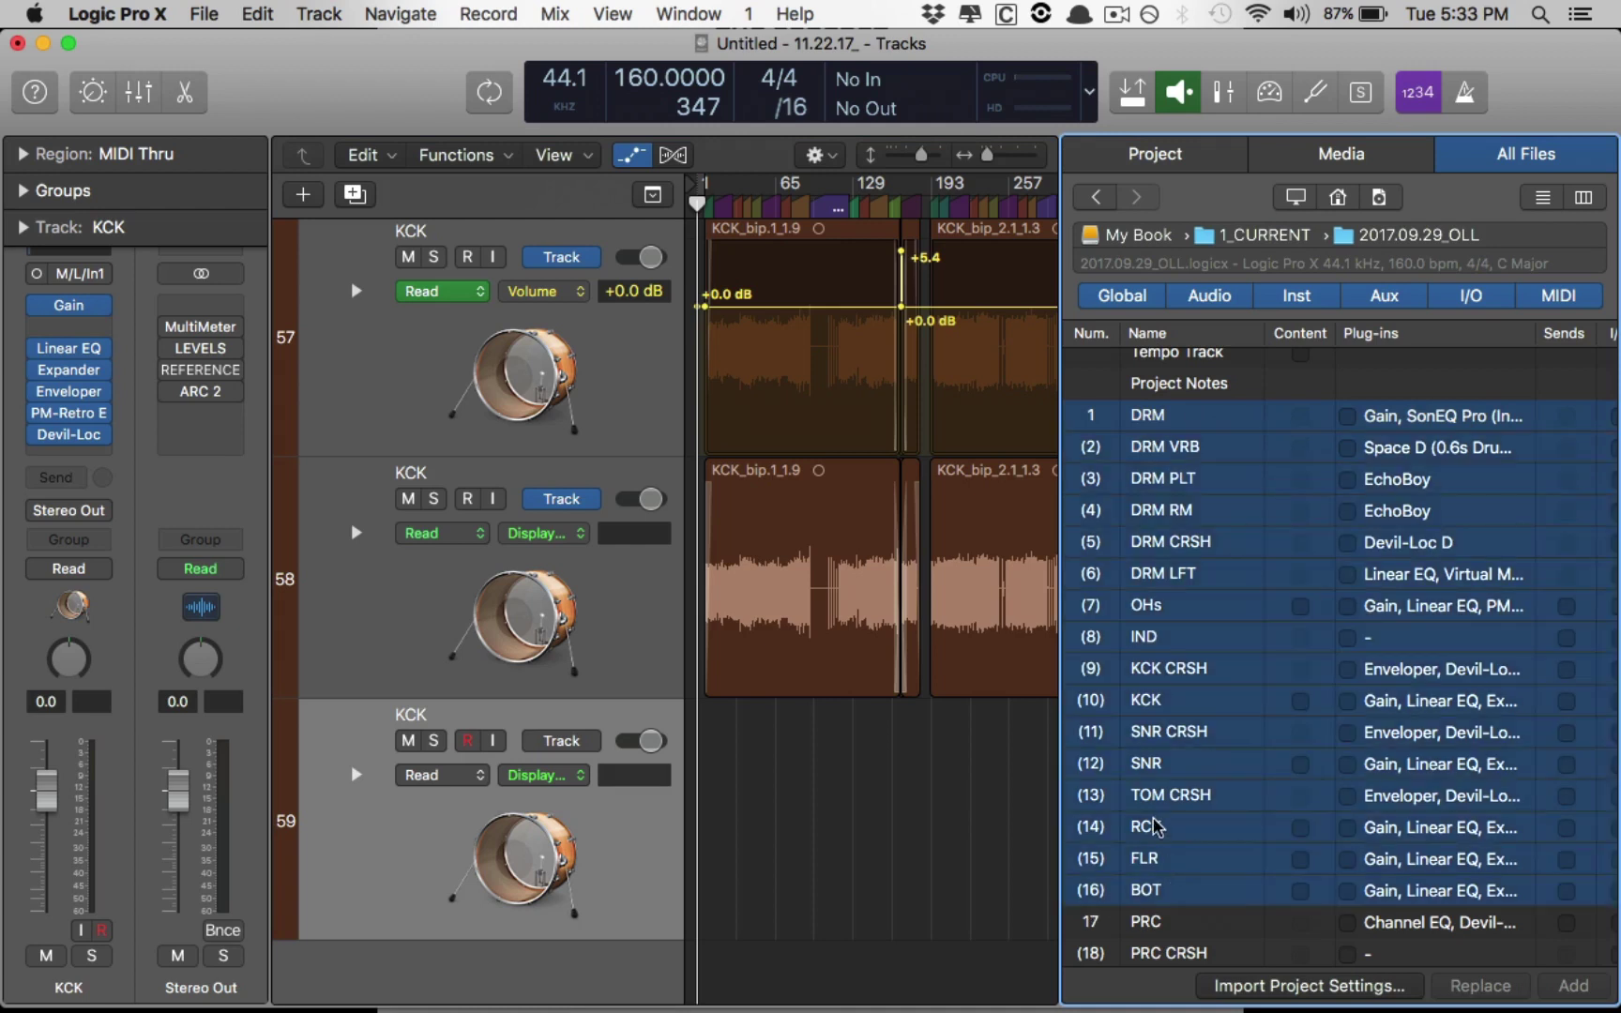
scroll(1159, 825, right, 5)
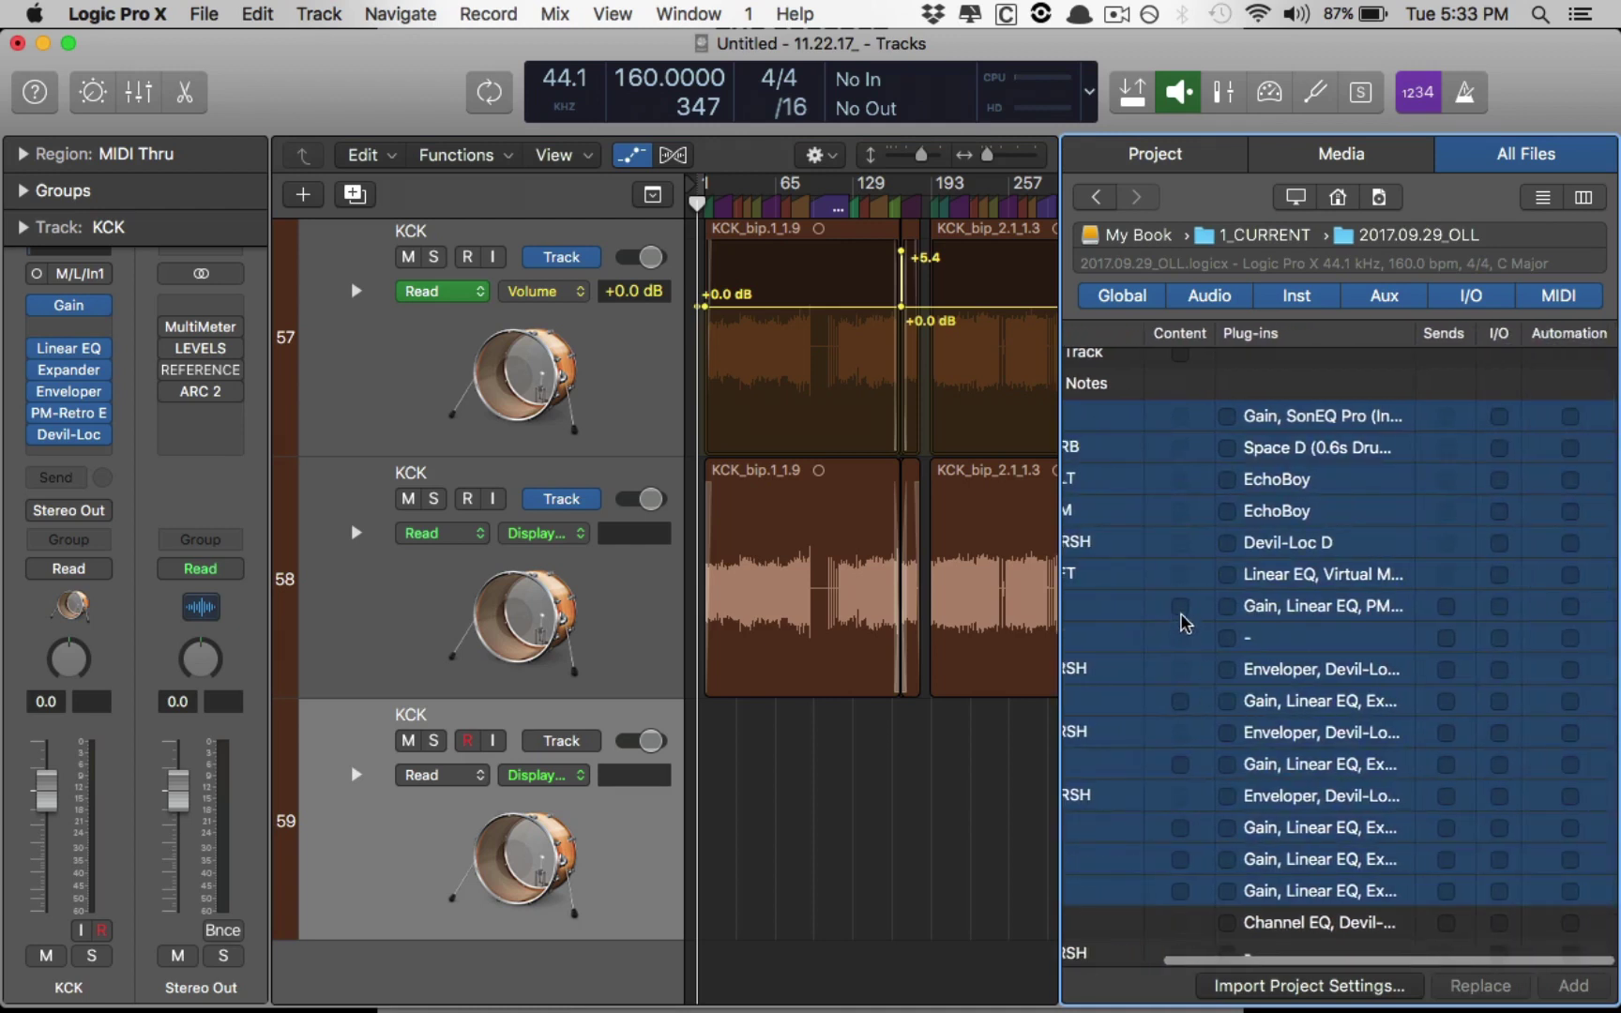
click(1180, 606)
click(1228, 416)
click(1444, 607)
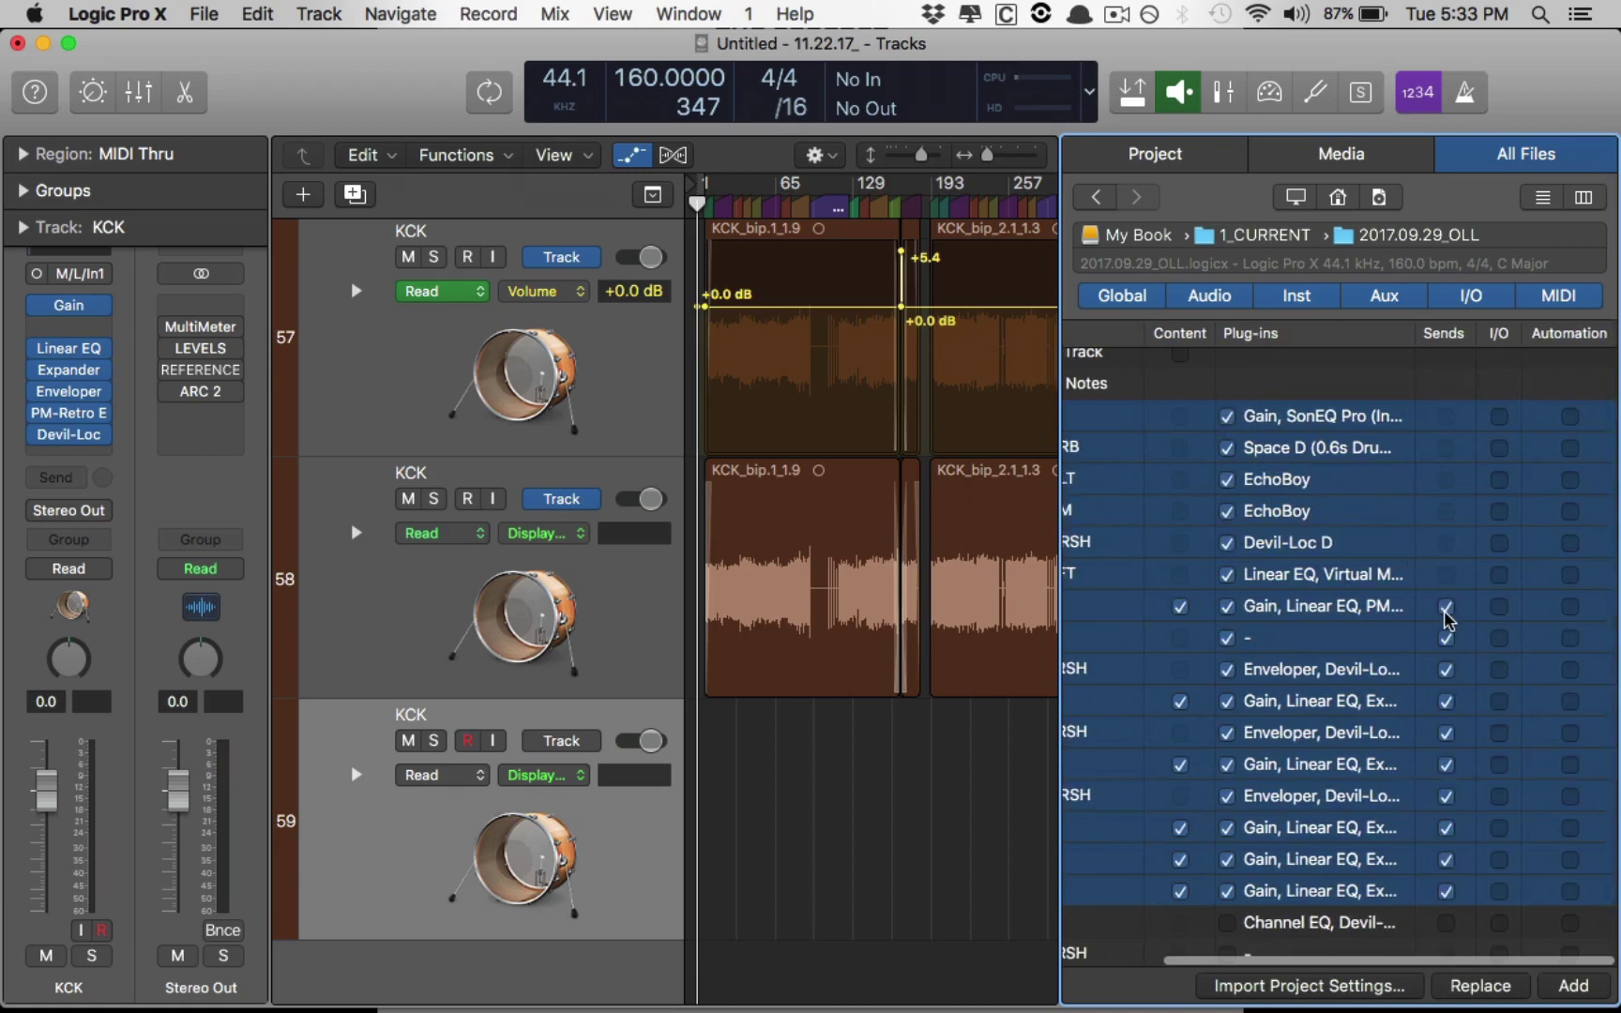
click(1499, 416)
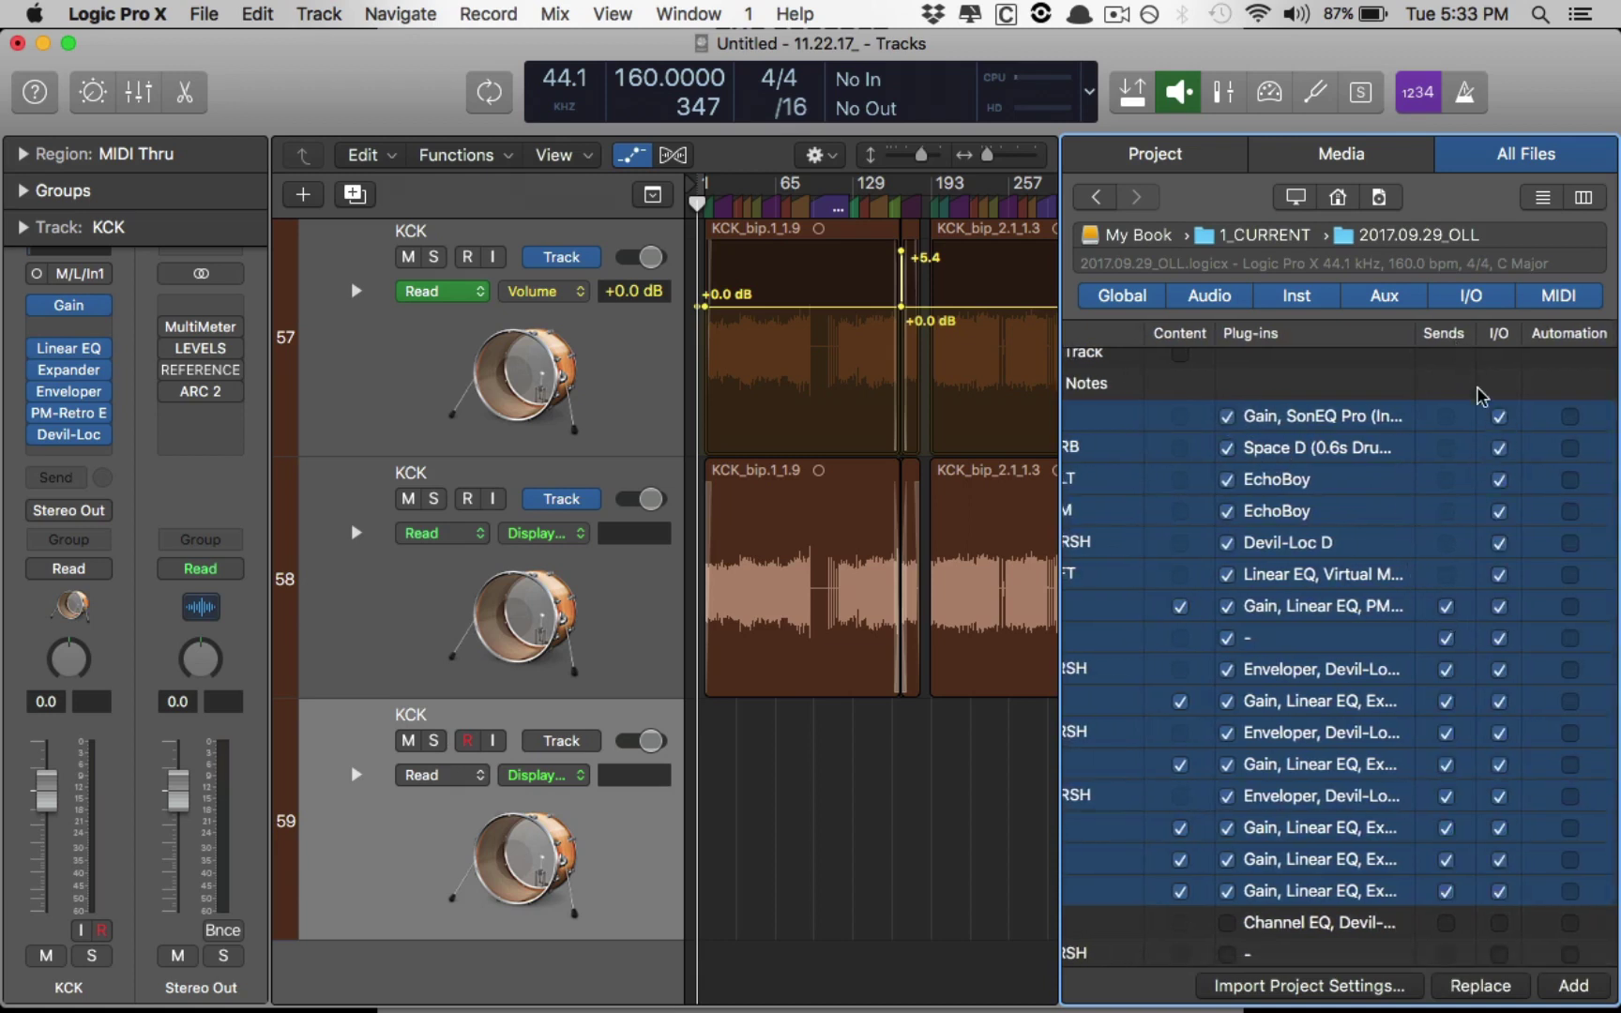
click(1570, 416)
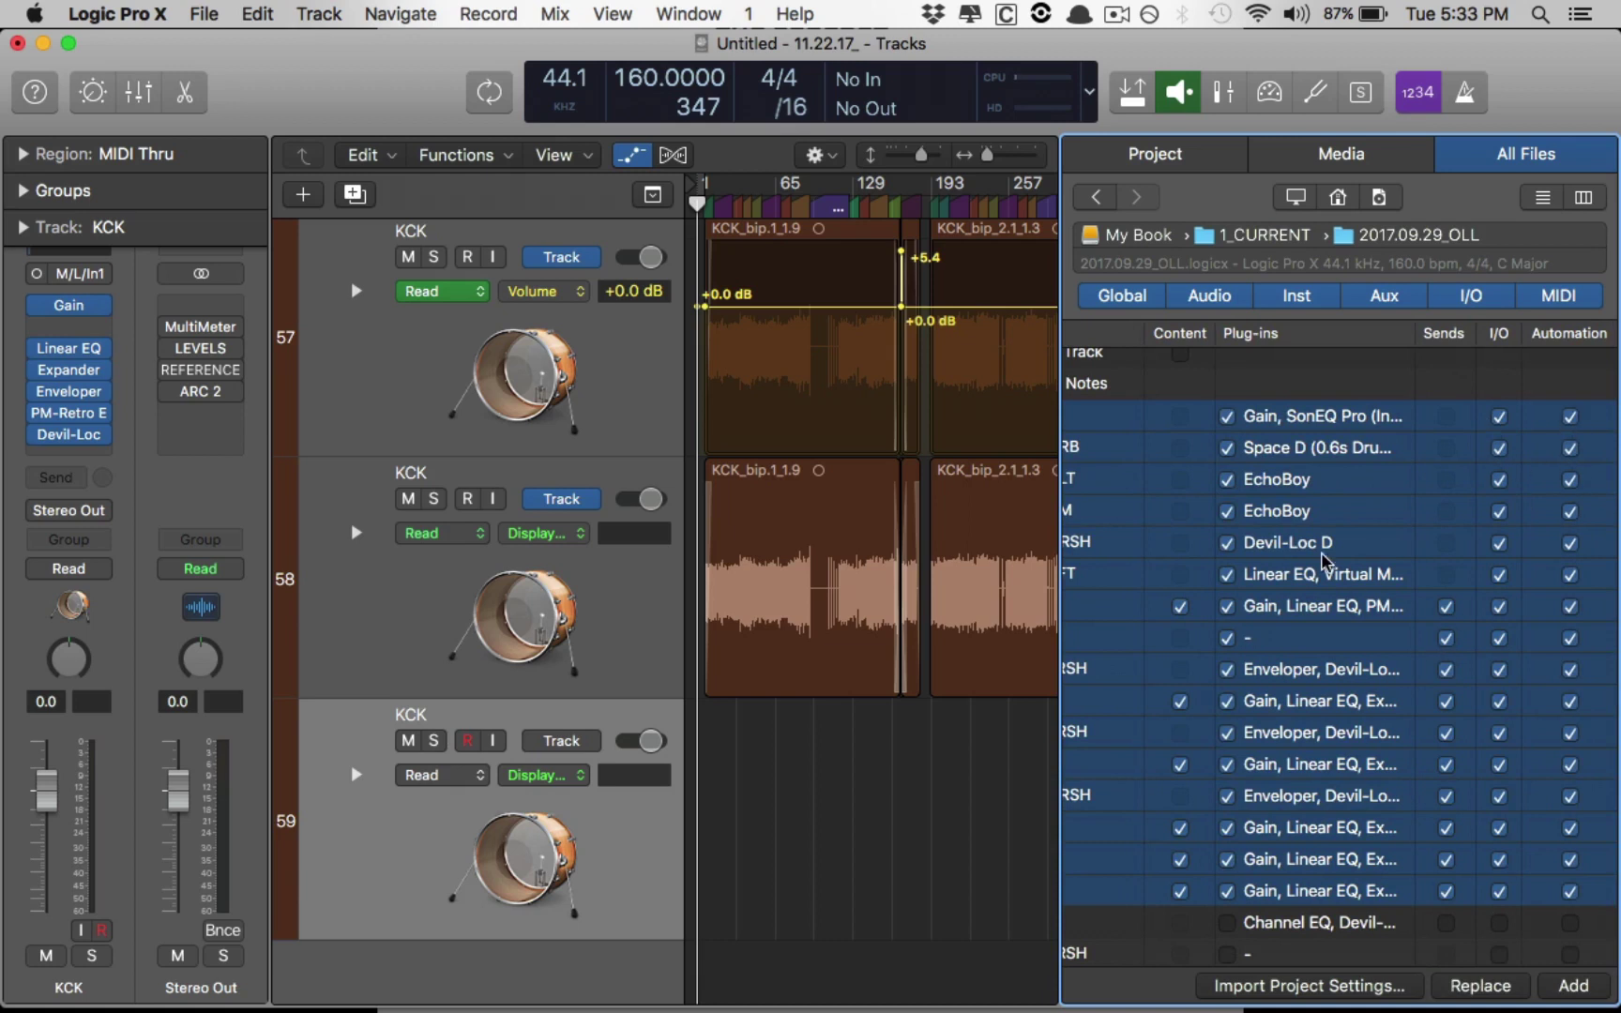
click(1573, 988)
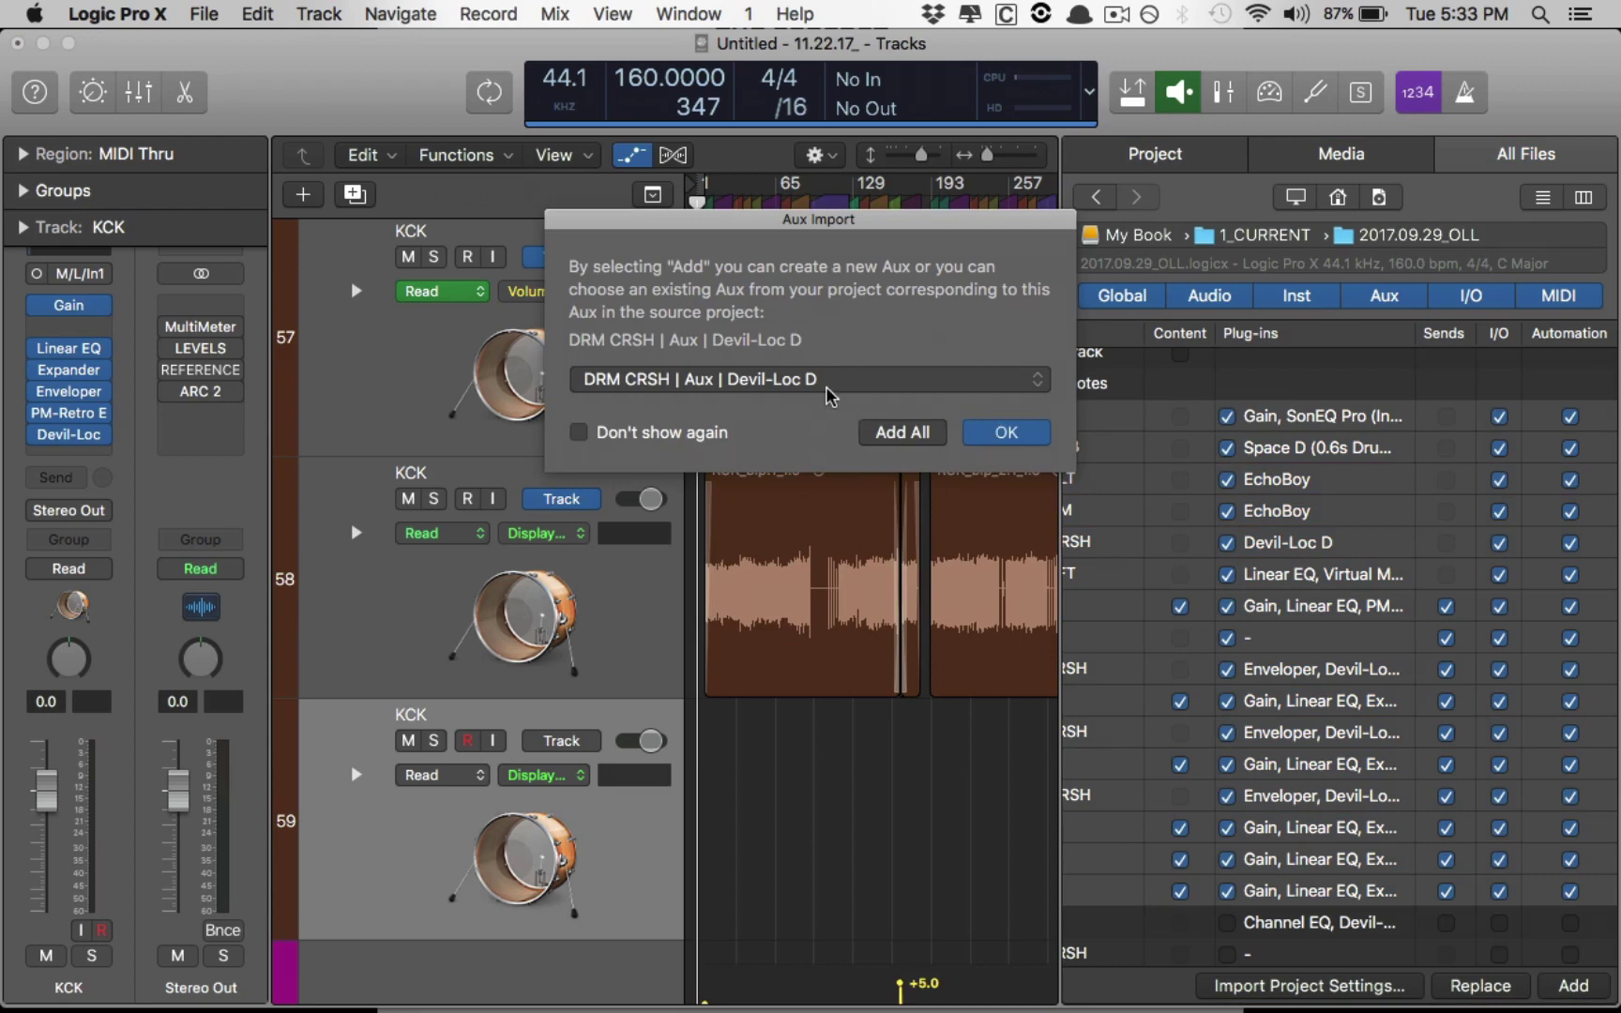
Step: Create new auxes for all imported sends, hide automation lanes, and expand the DRM stack
click(911, 434)
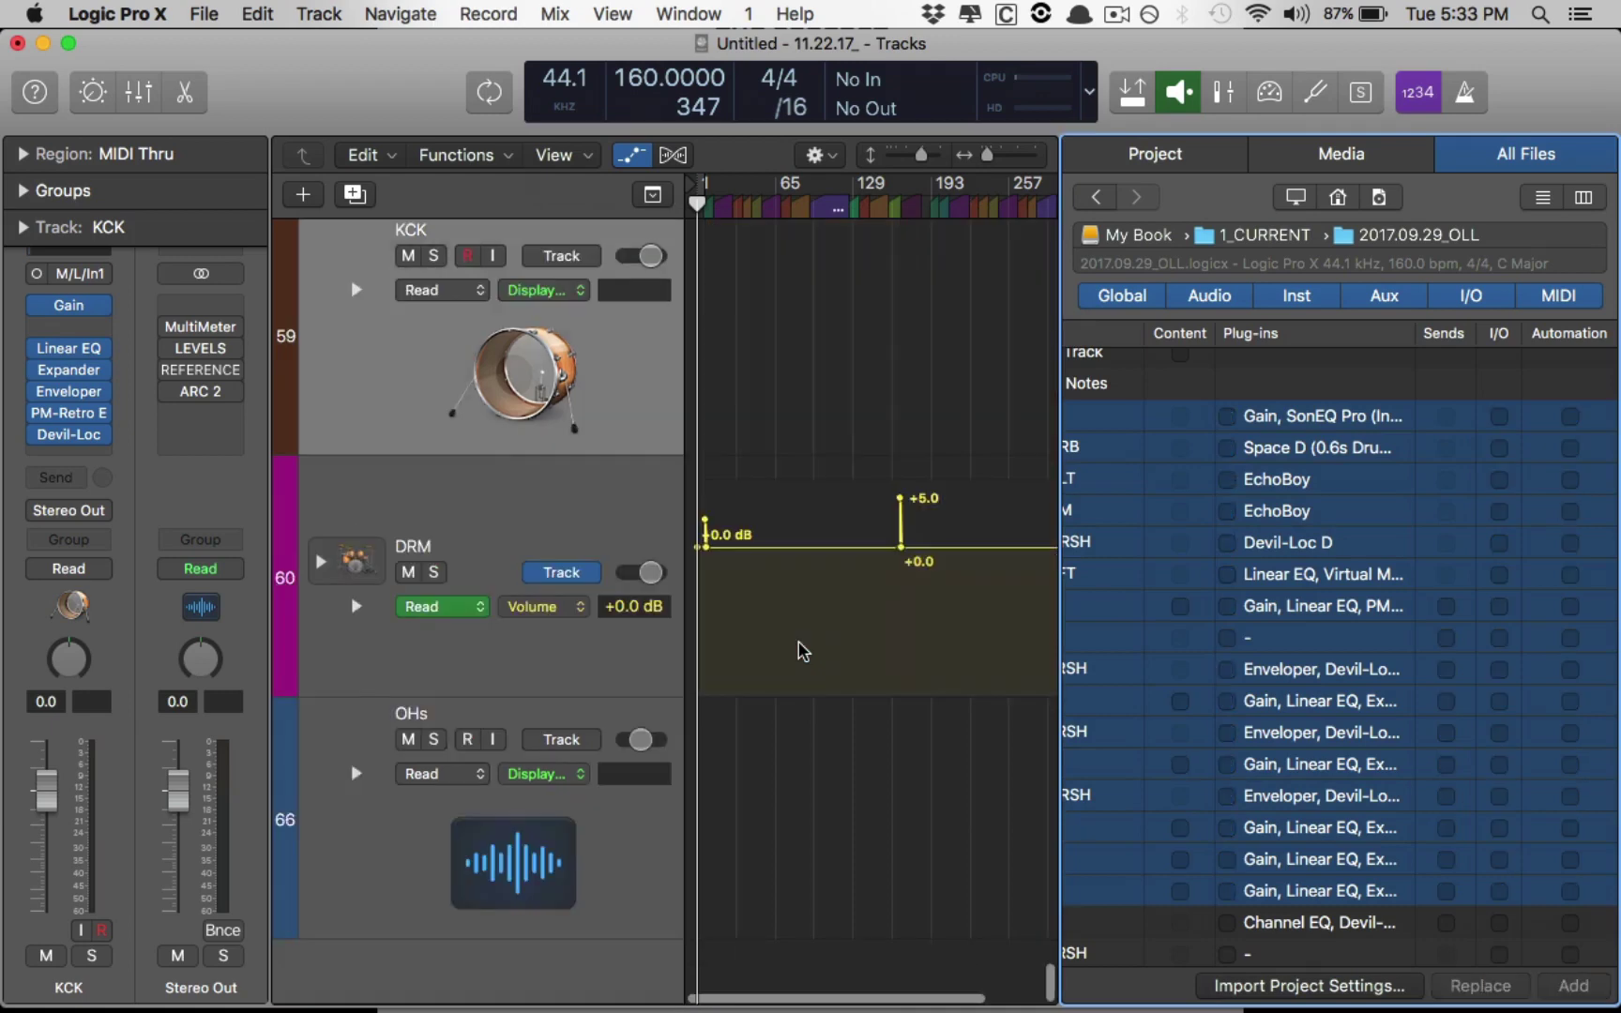
scroll(803, 651, up, 4)
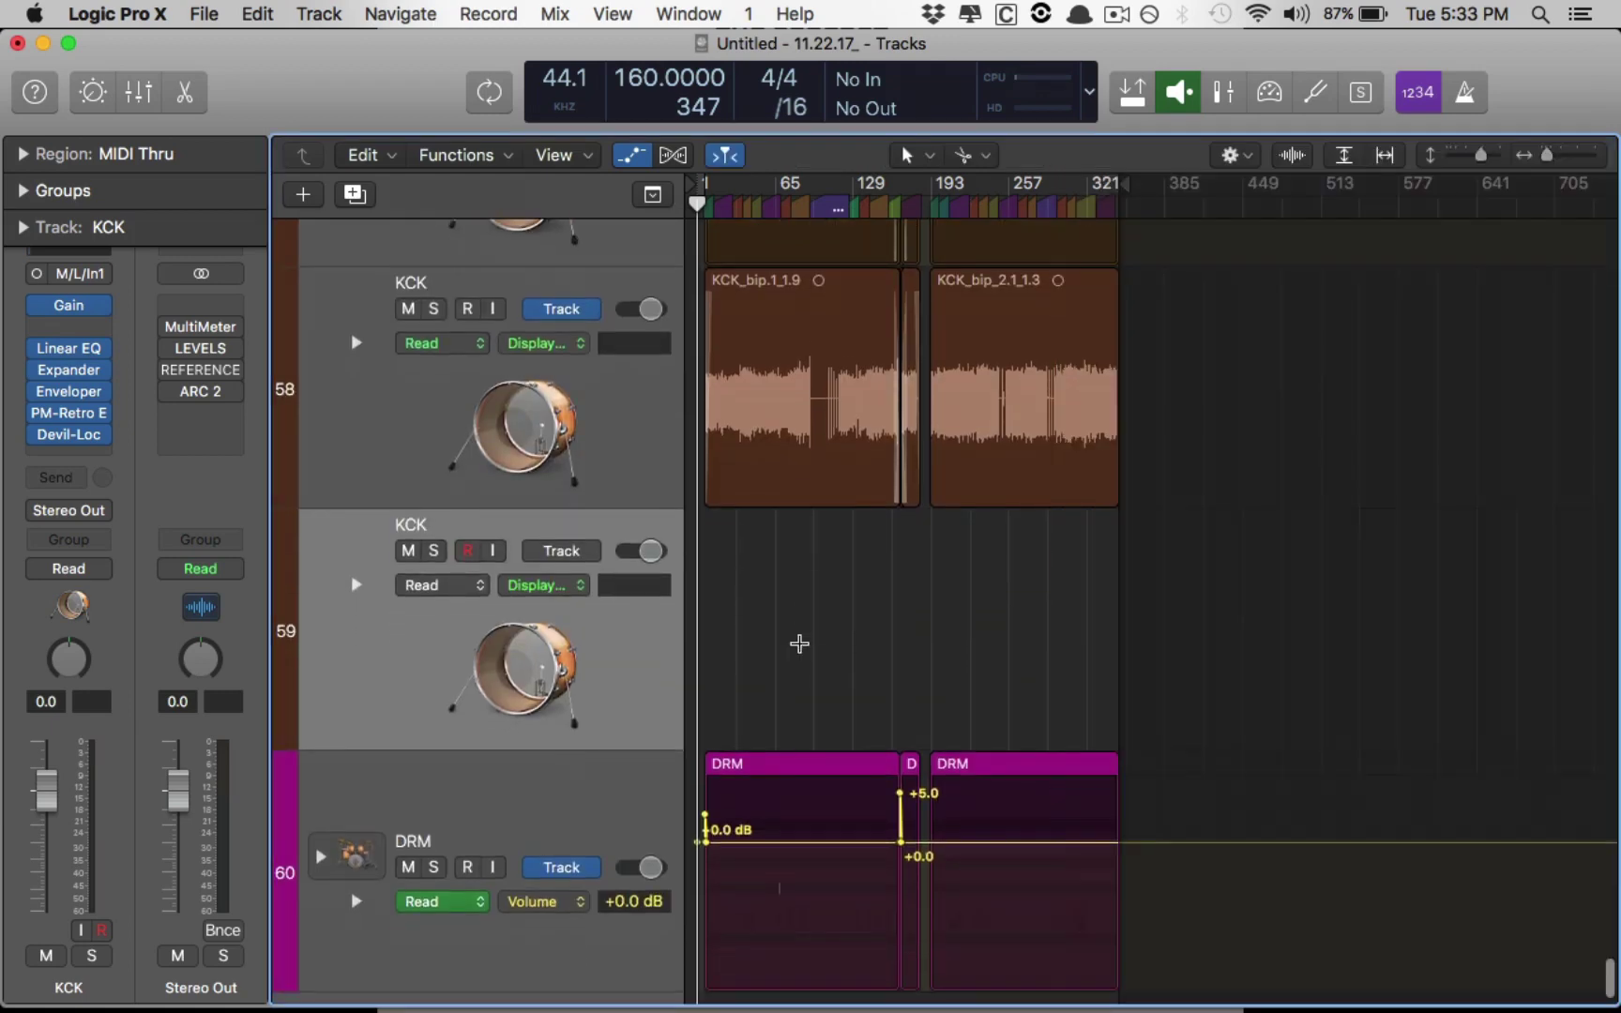
key(a)
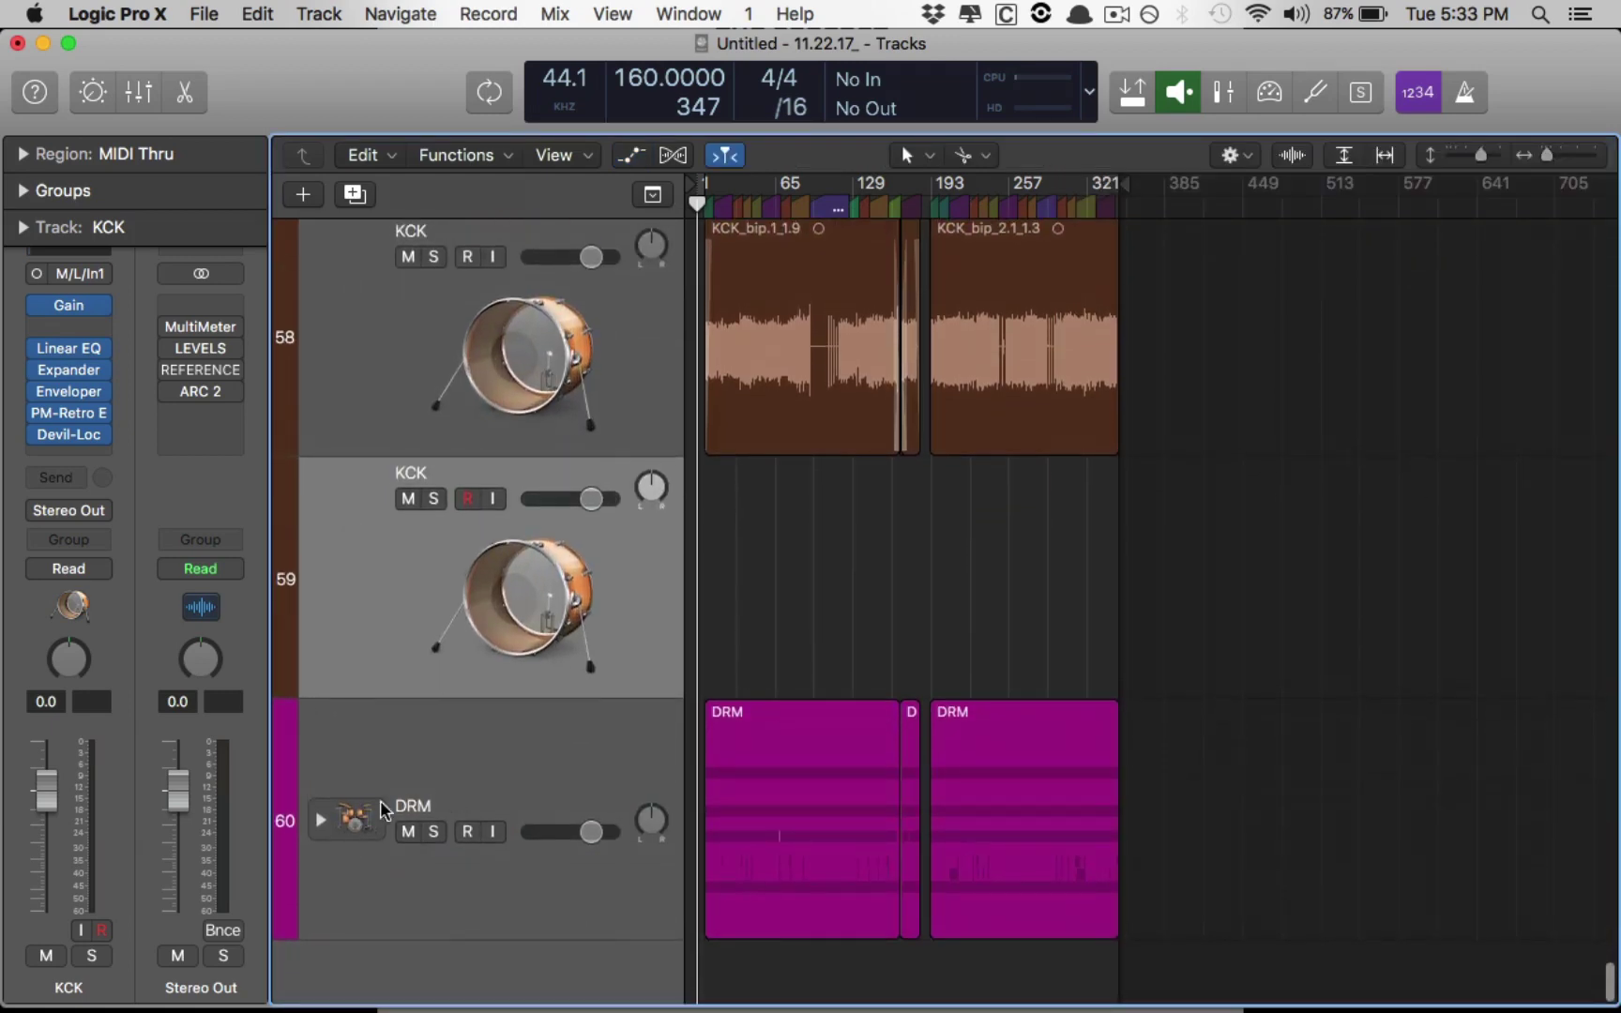
click(320, 821)
scroll(535, 680, down, 5)
scroll(539, 695, up, 5)
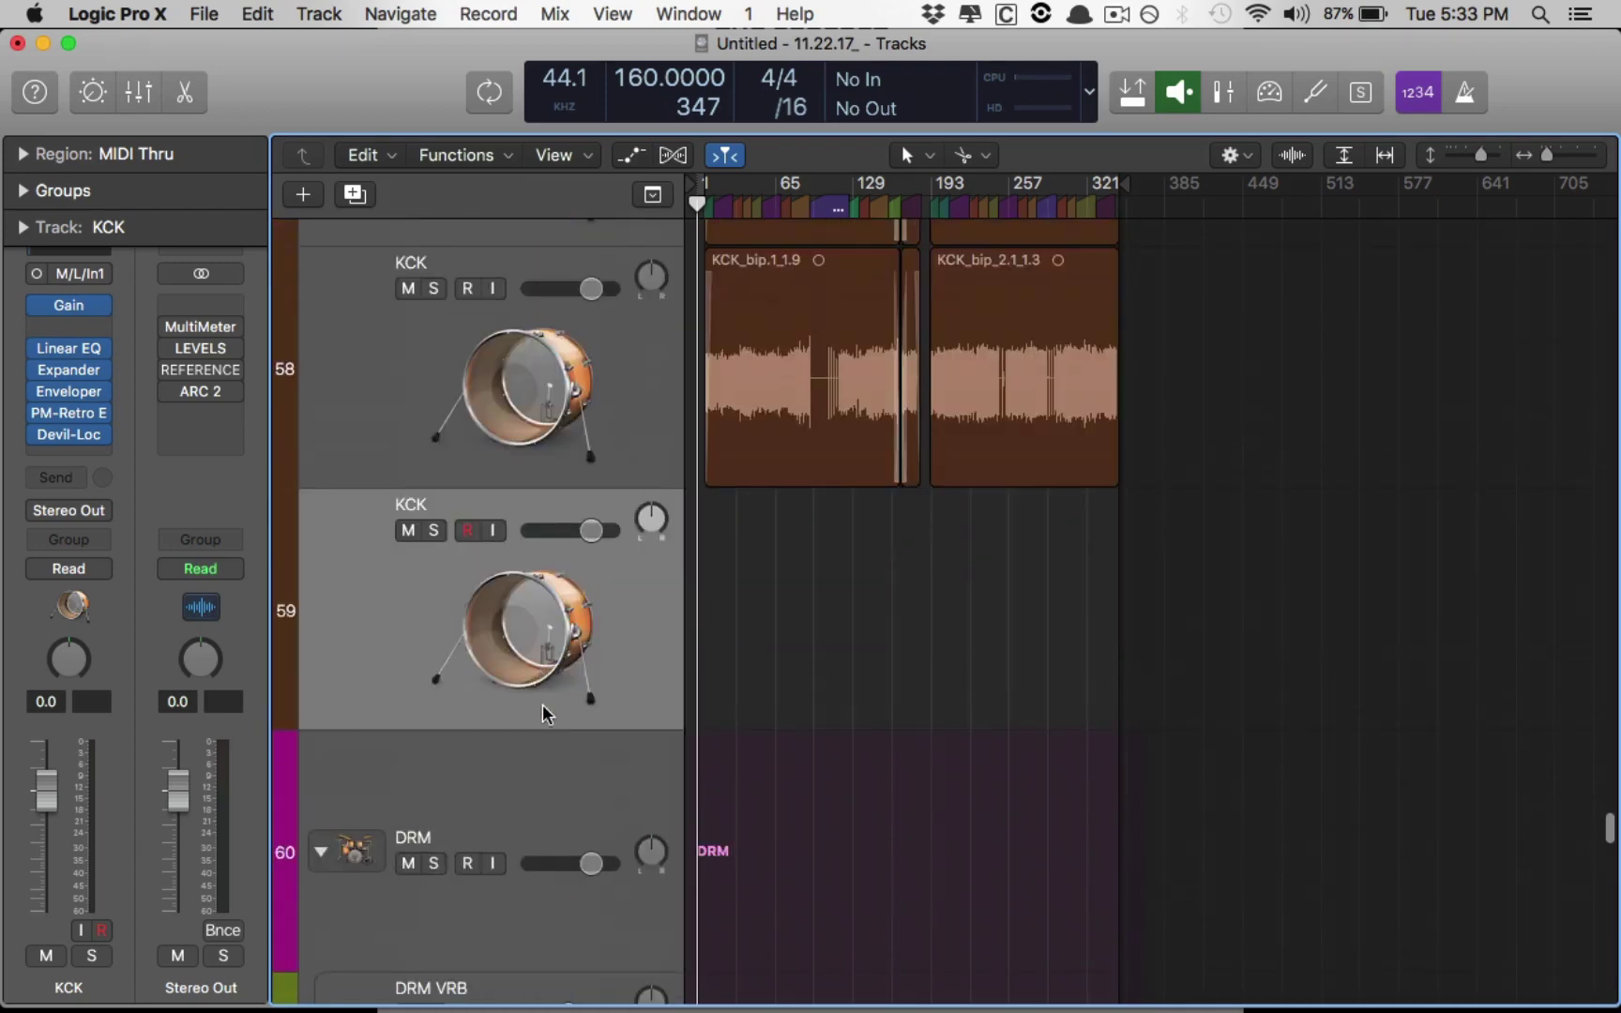
Step: Shrink all track heights twice to fit the DRM stack through BOT, reviewing the channels in the Mixer
click(530, 788)
key(super+Up)
key(super+Up)
key(super+Up)
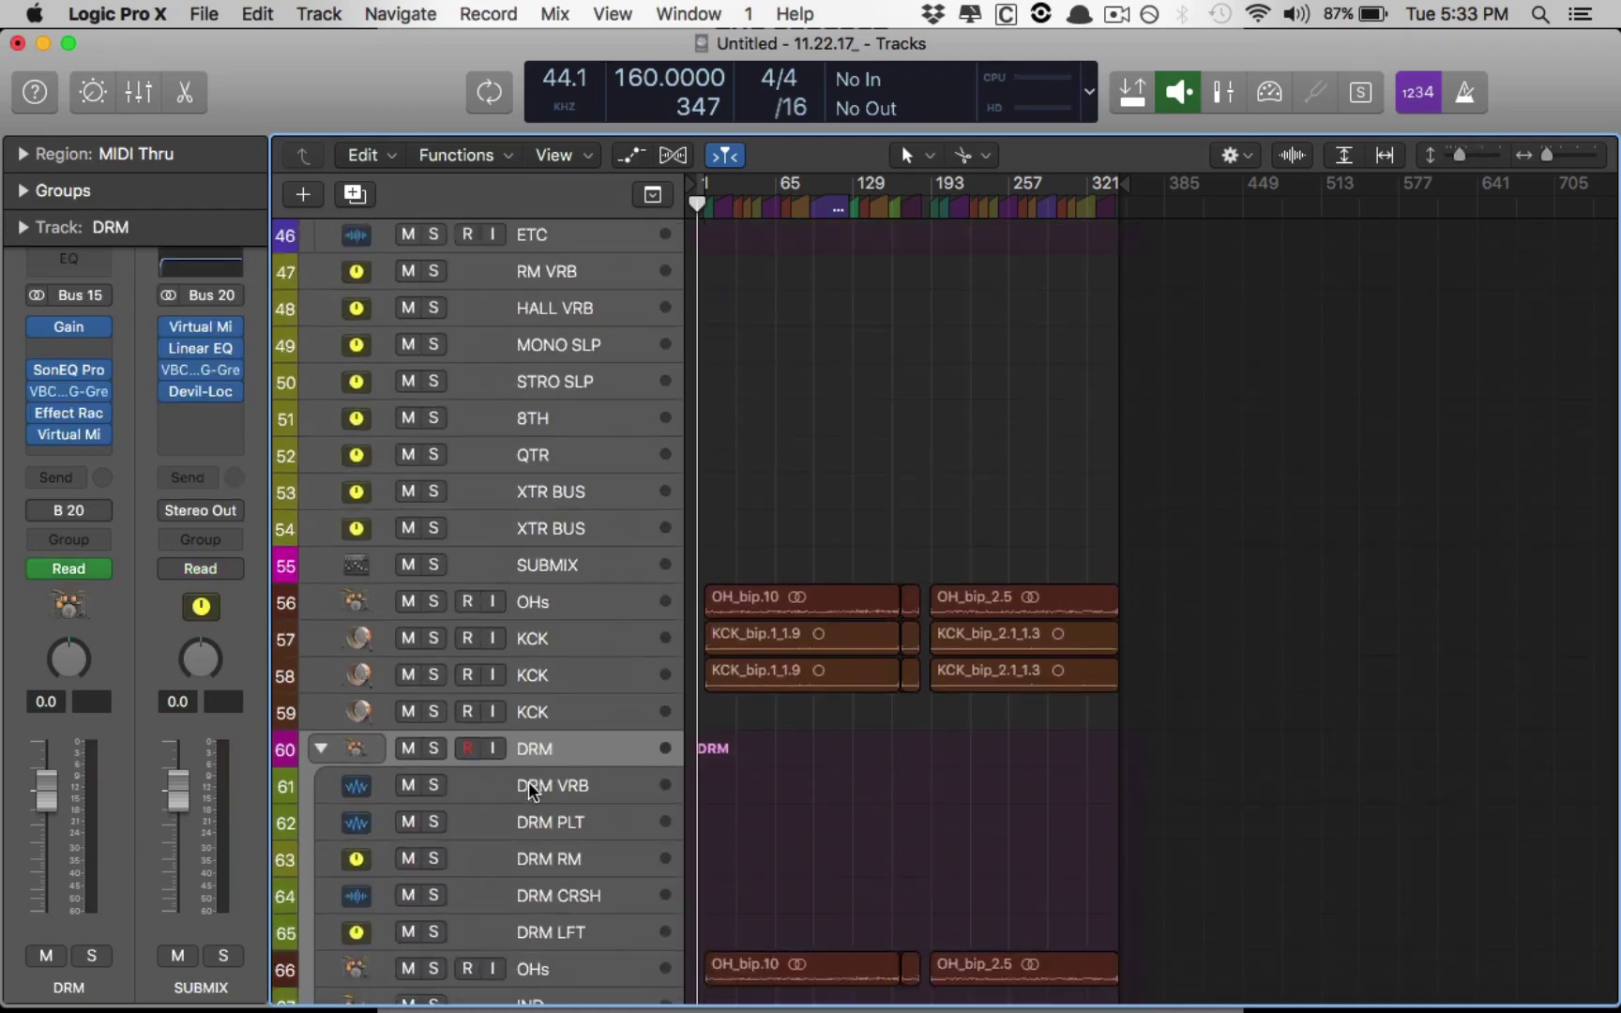
key(super+Up)
key(super+Up)
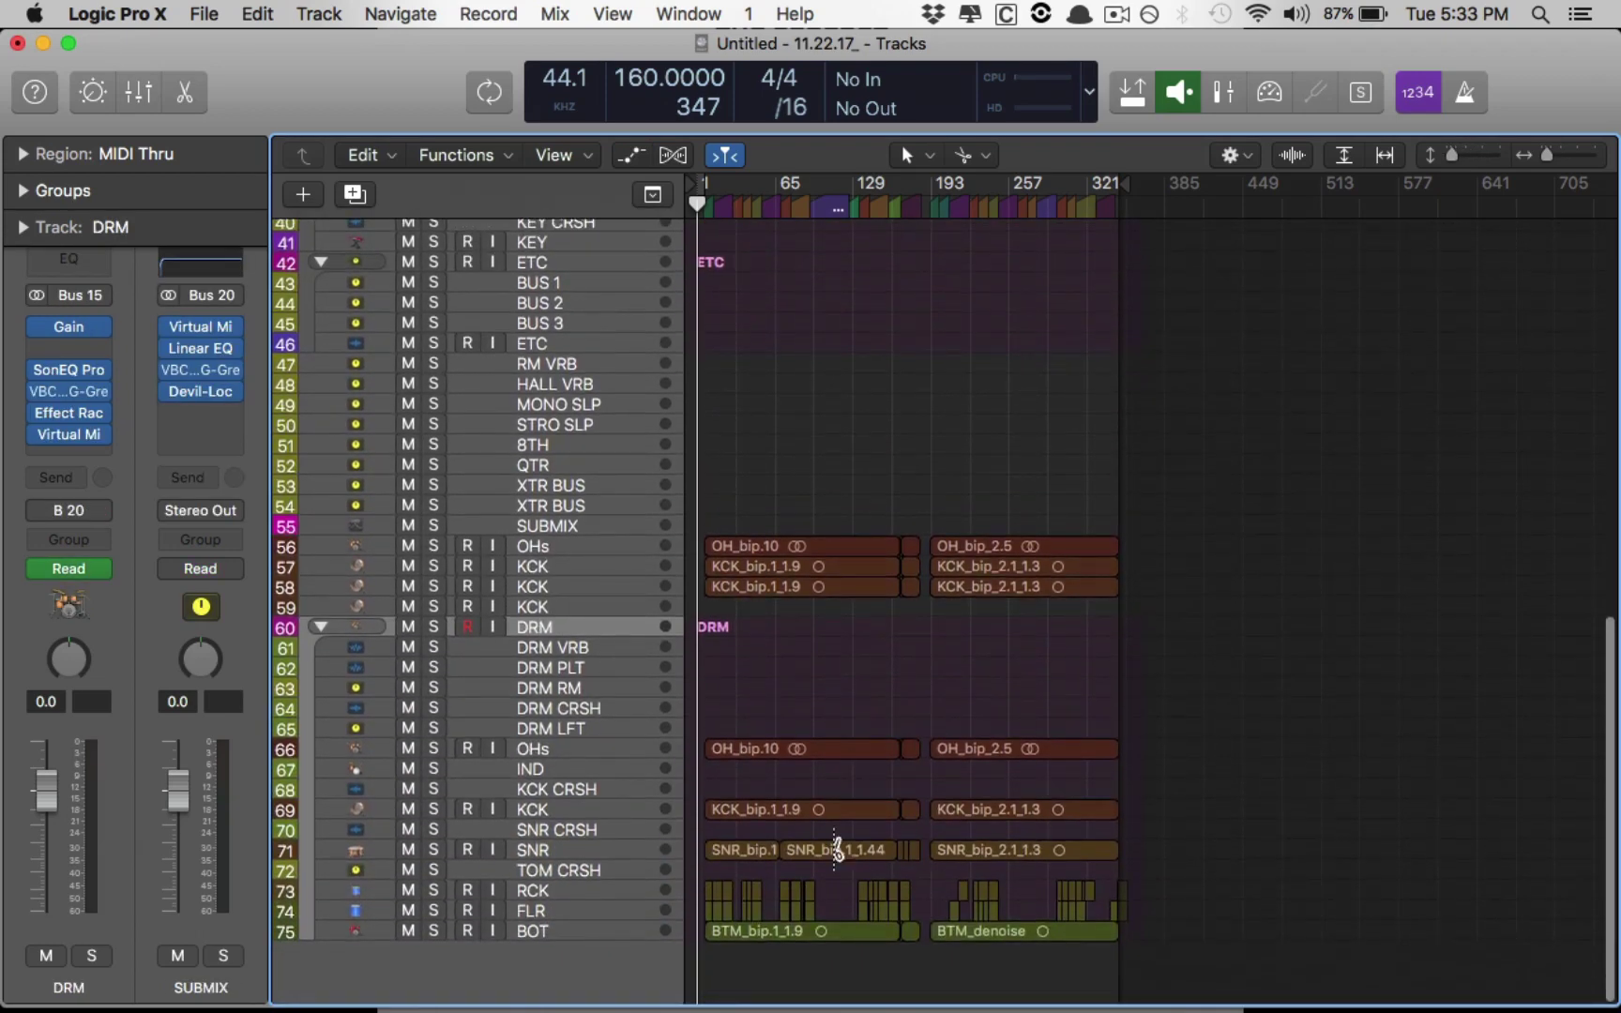
key(super+2)
scroll(678, 544, right, 10)
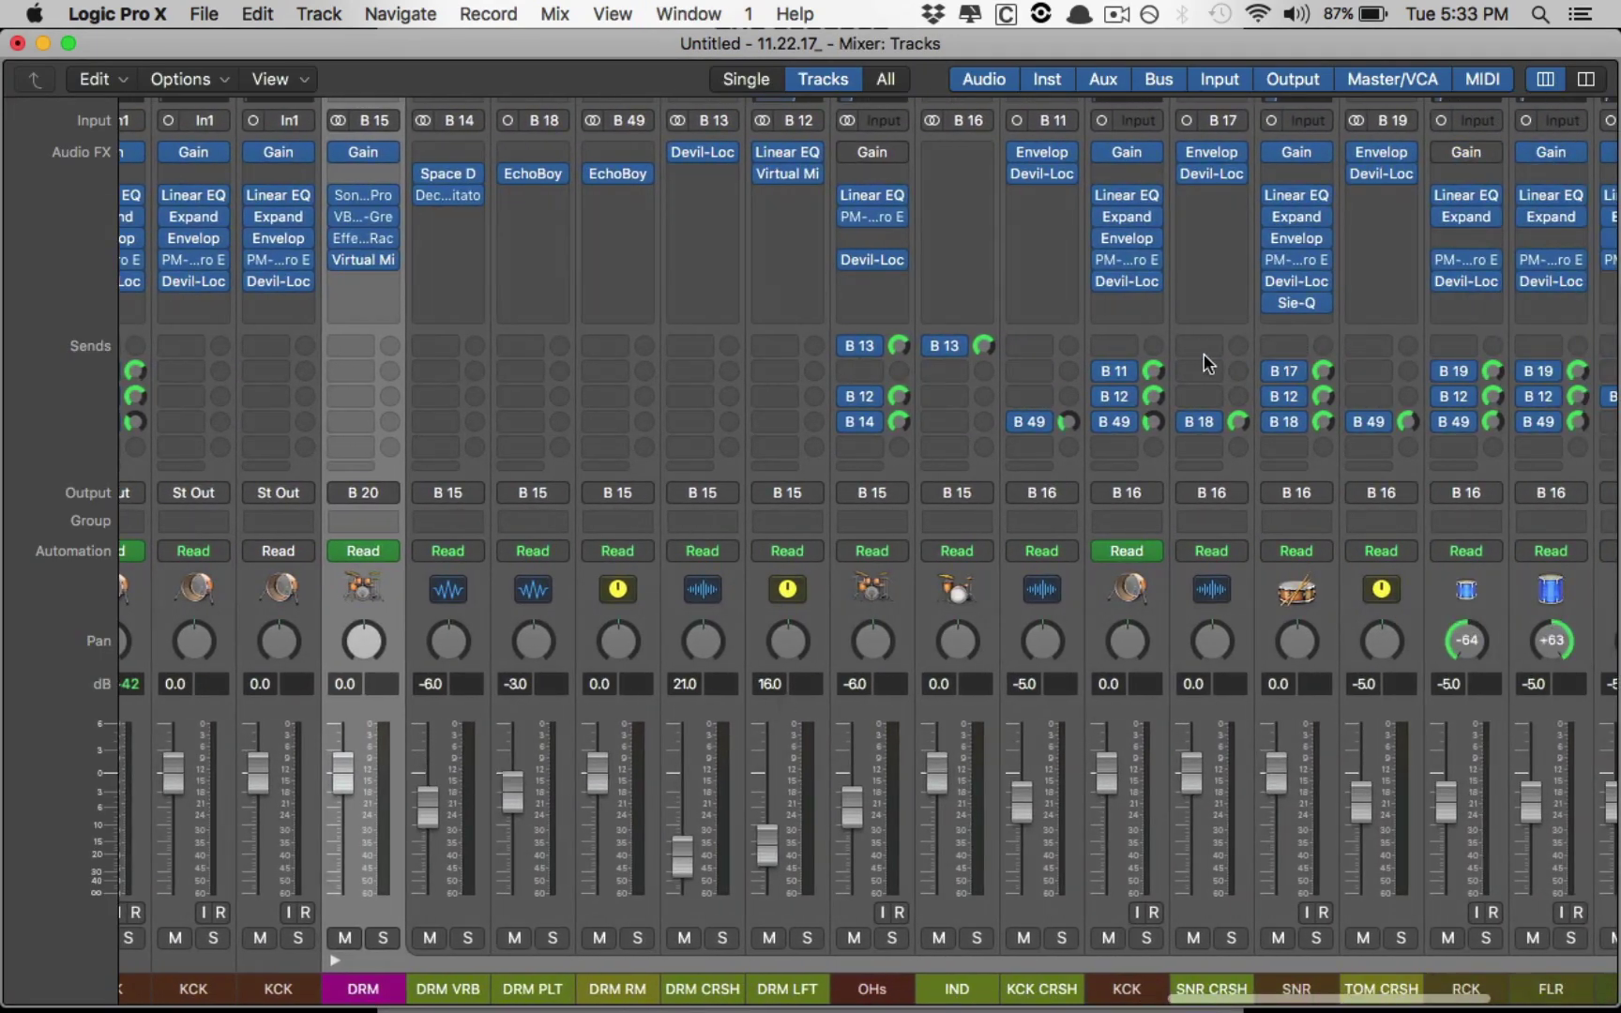
scroll(862, 261, right, 10)
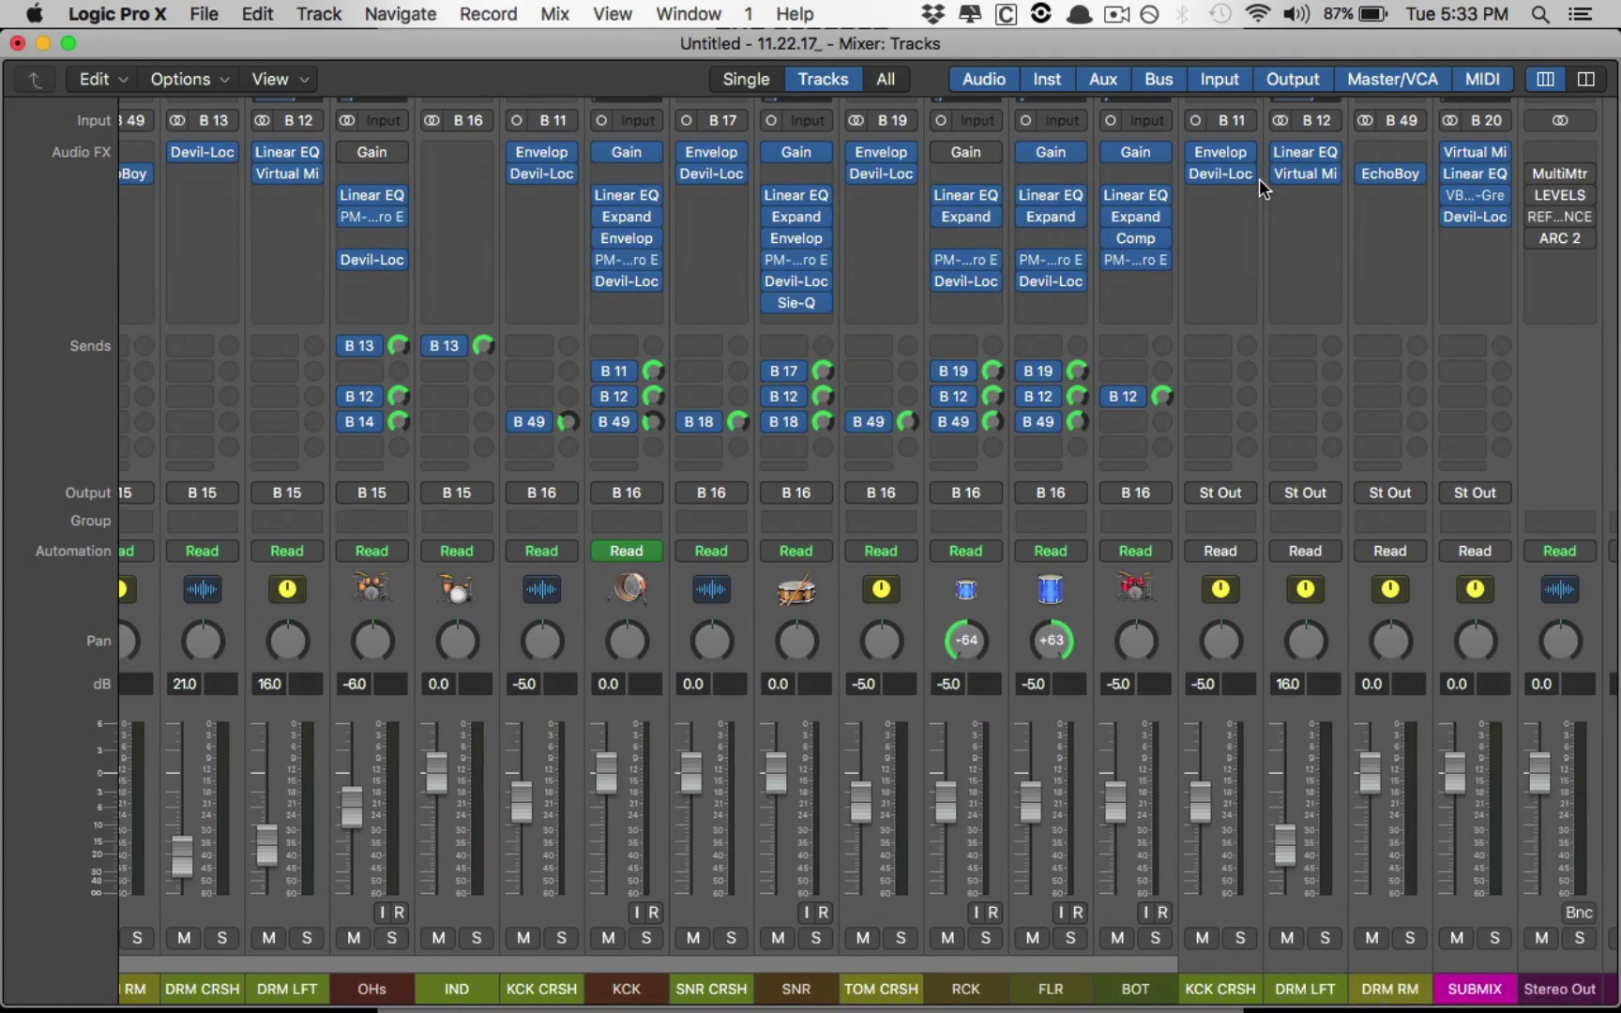
key(super+2)
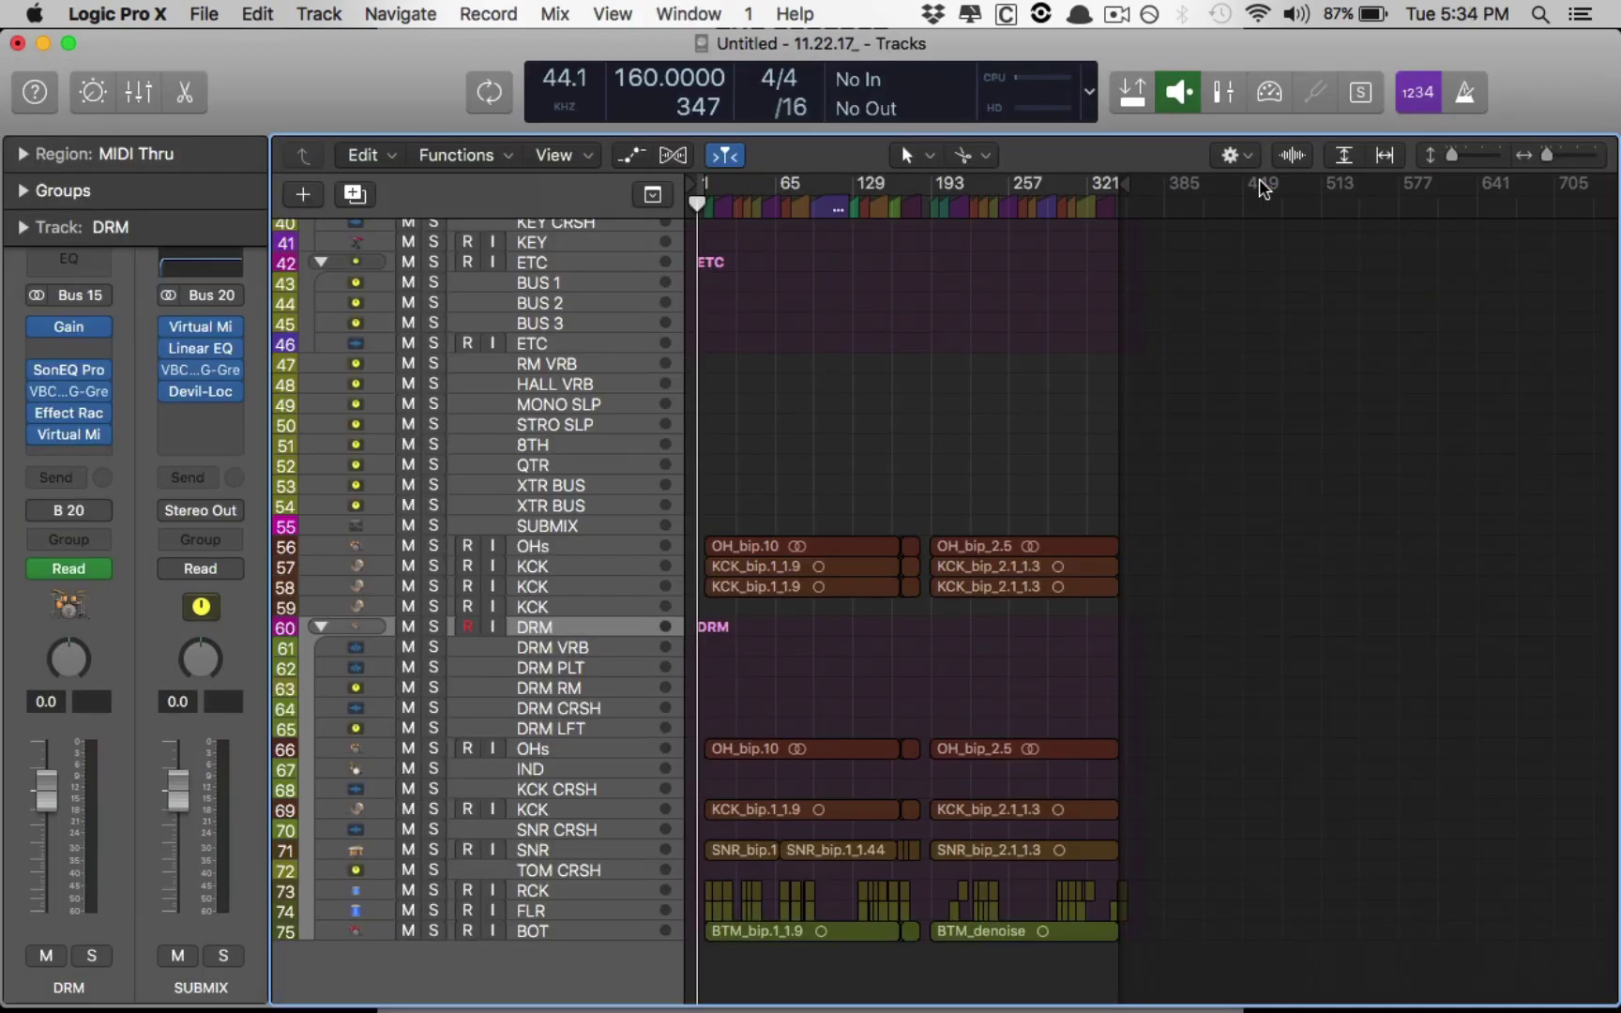